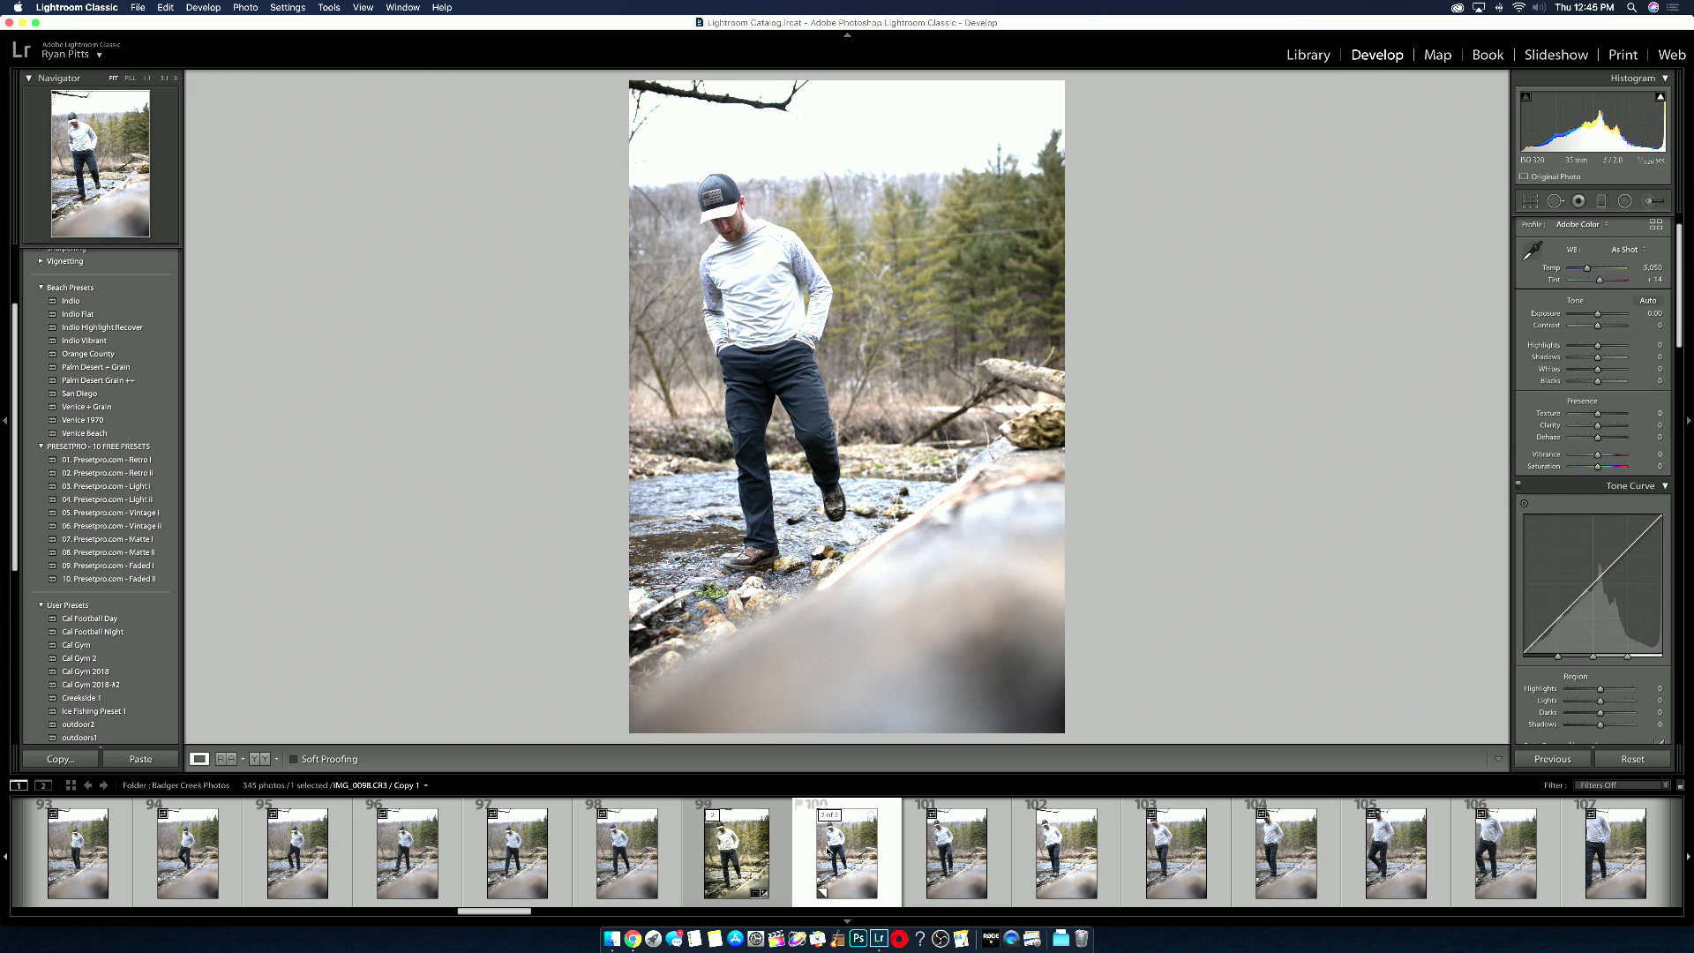
Step: Compare the already edited photo with its unedited virtual copy, ending on the copy
key("Left")
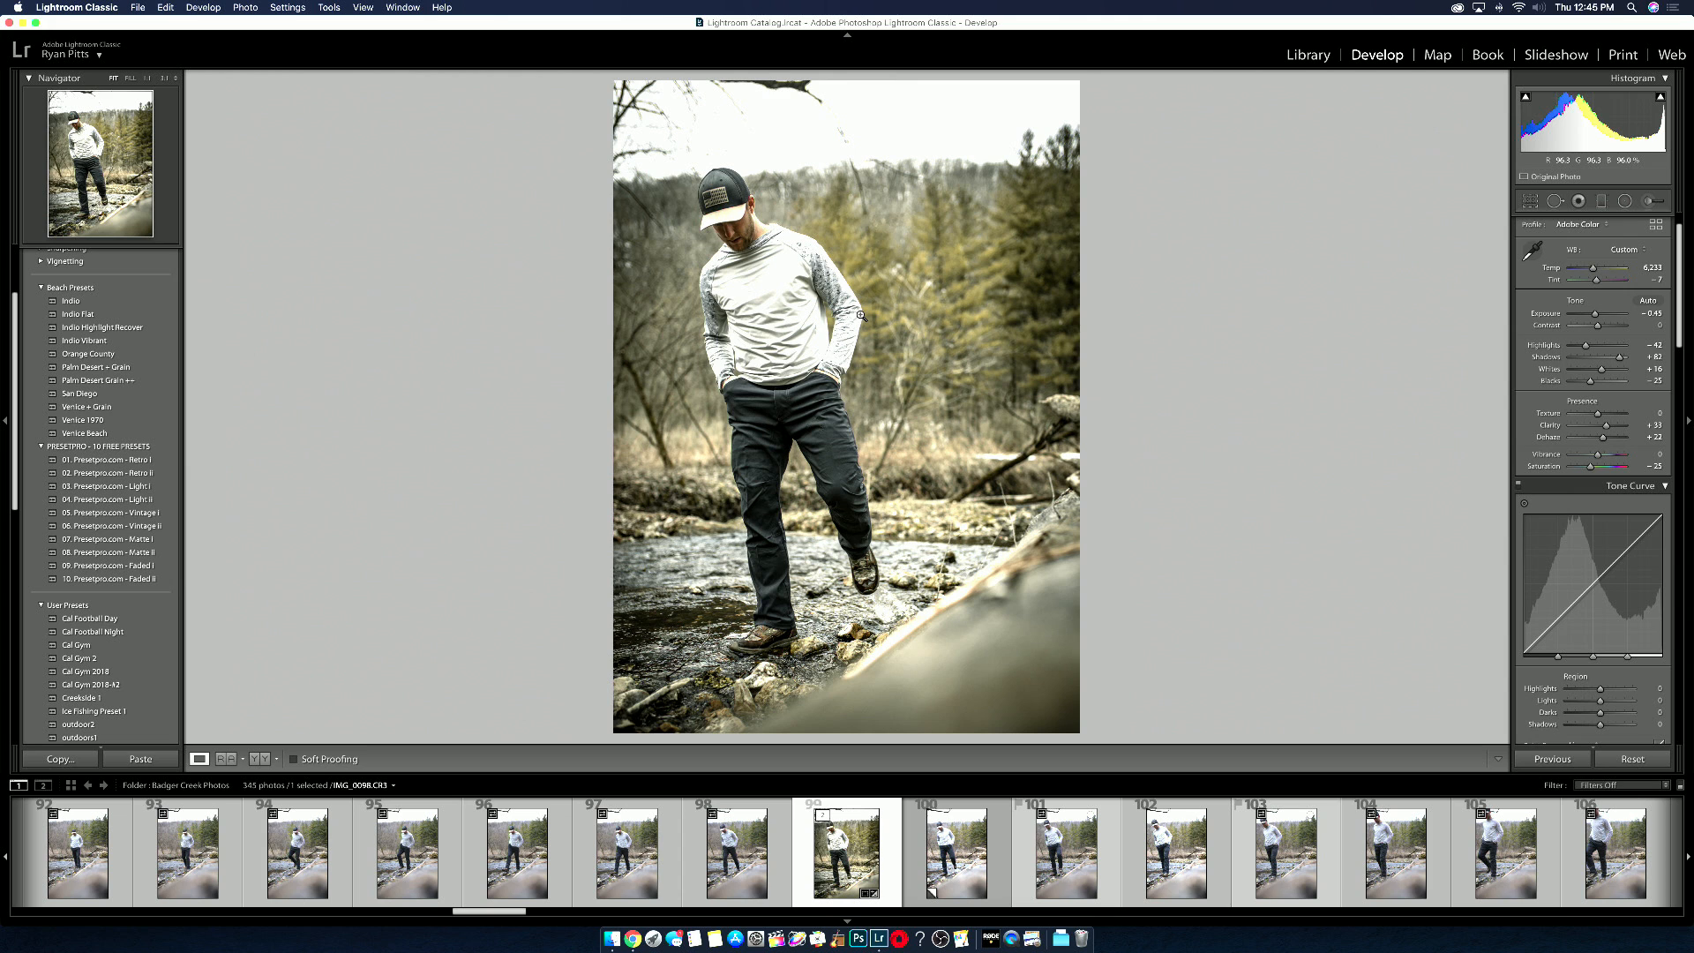
left_click(952, 878)
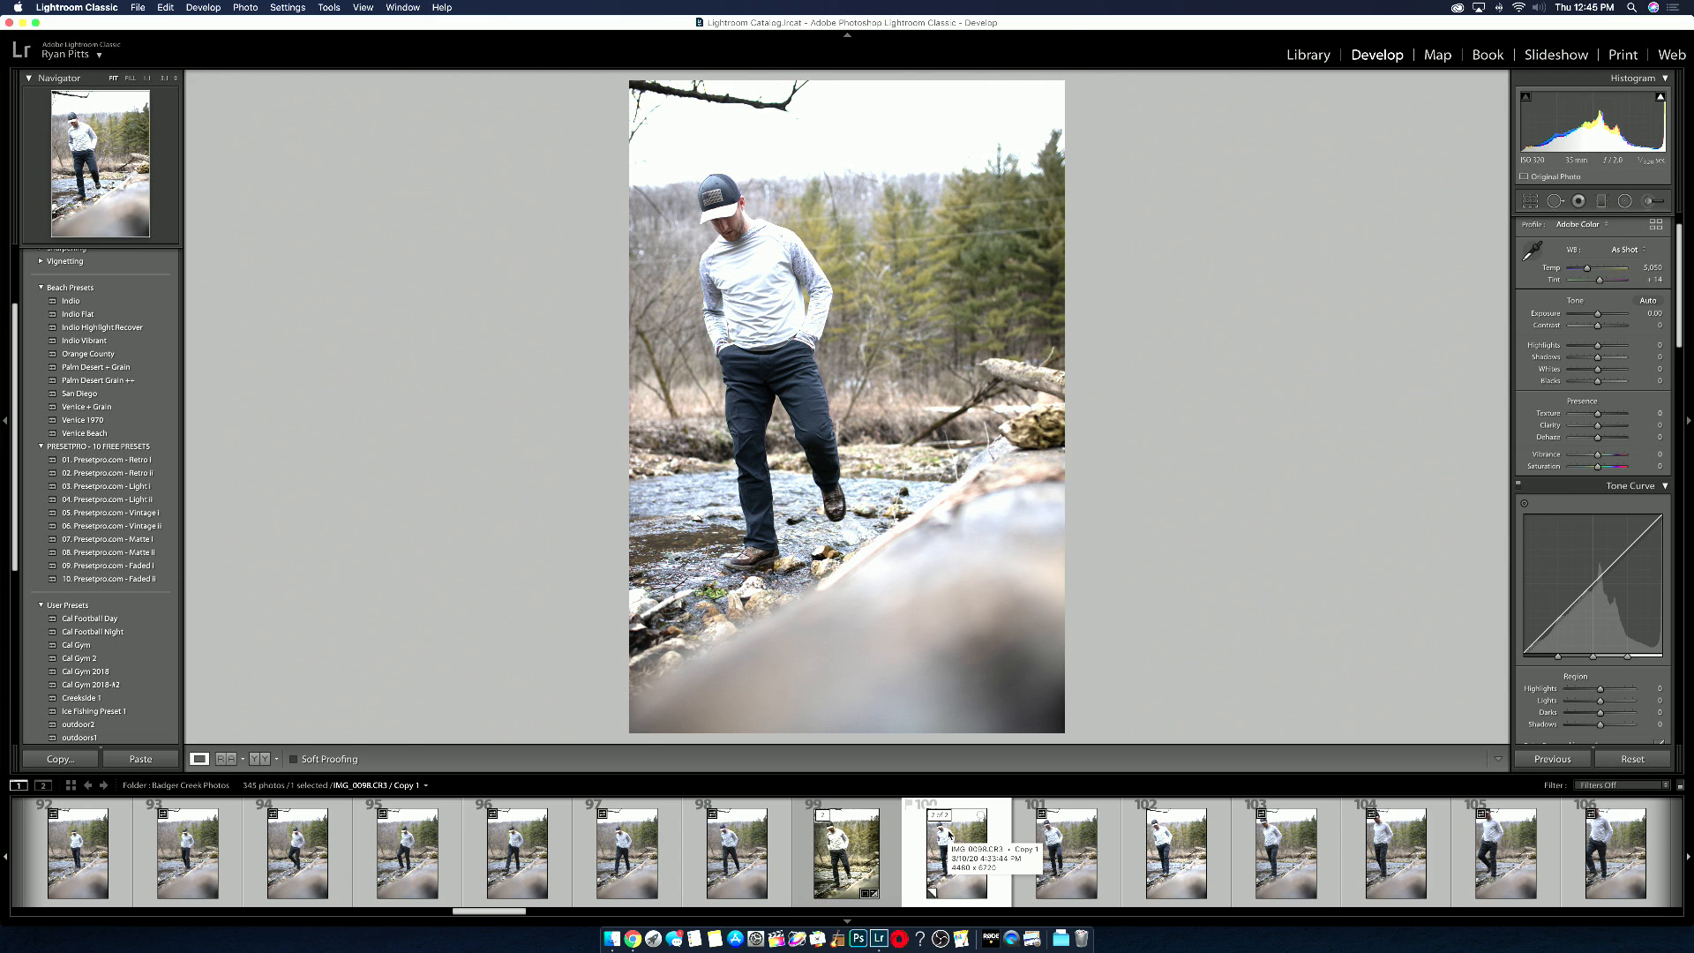
scroll(1581, 291, "up", 3)
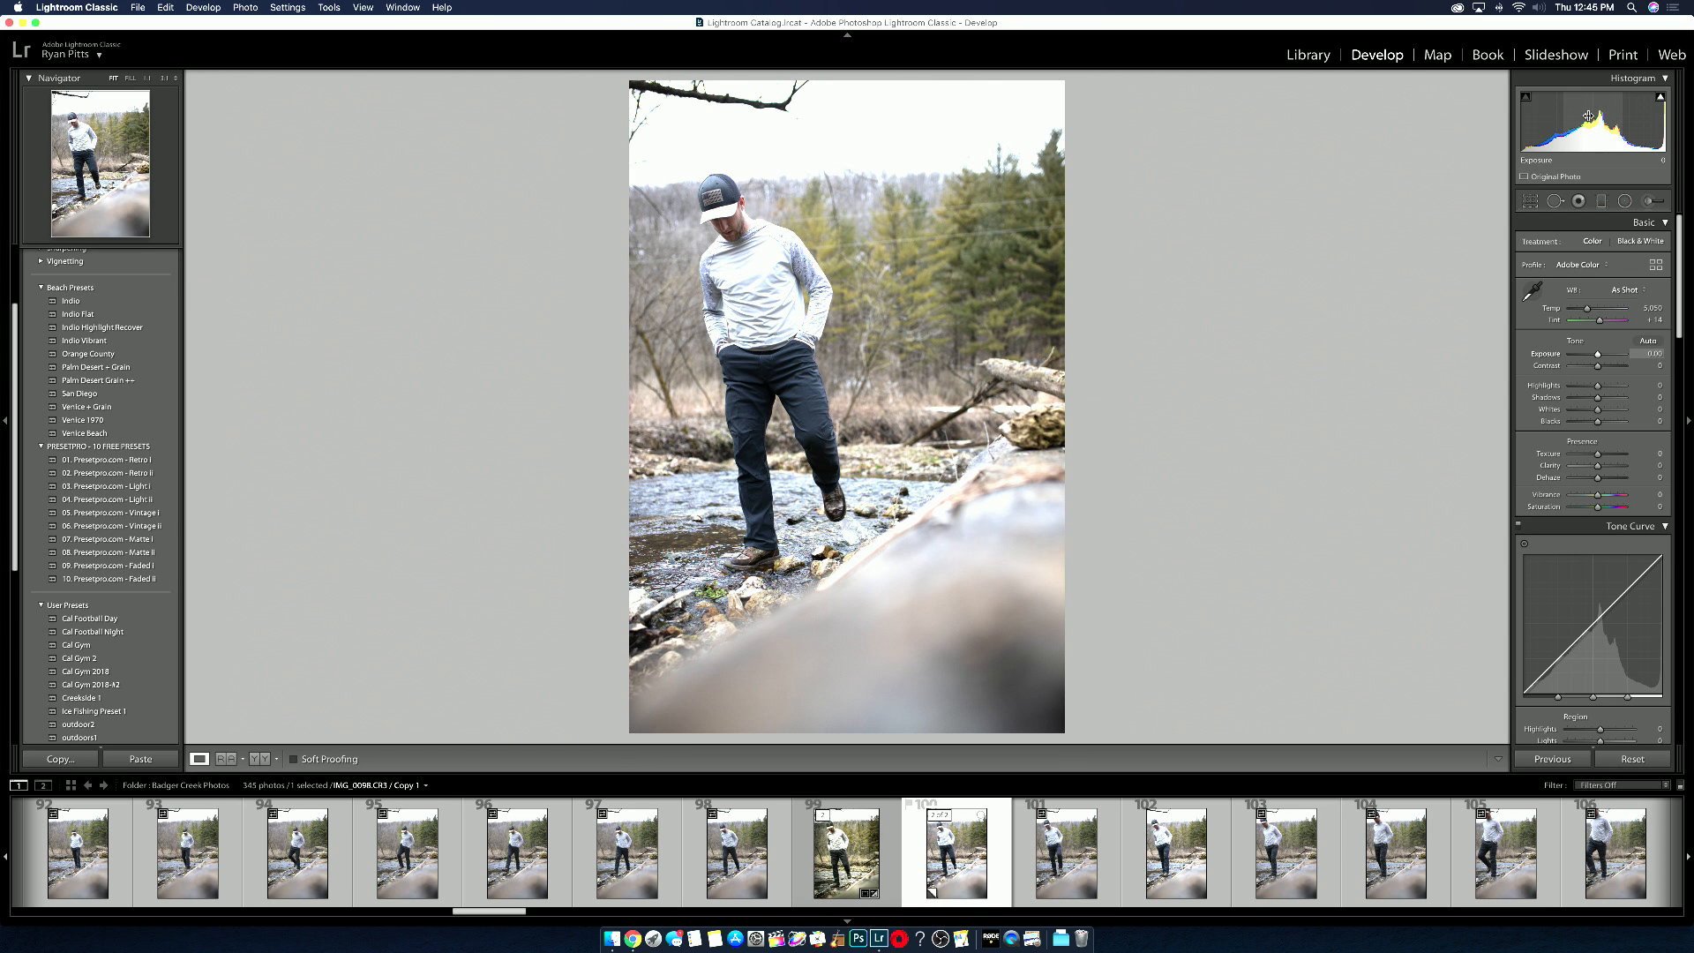
Step: Crop the photo to a 5 x 7 aspect ratio, trimming the foreground and right edge to frame the man more tightly
left_click(1542, 204)
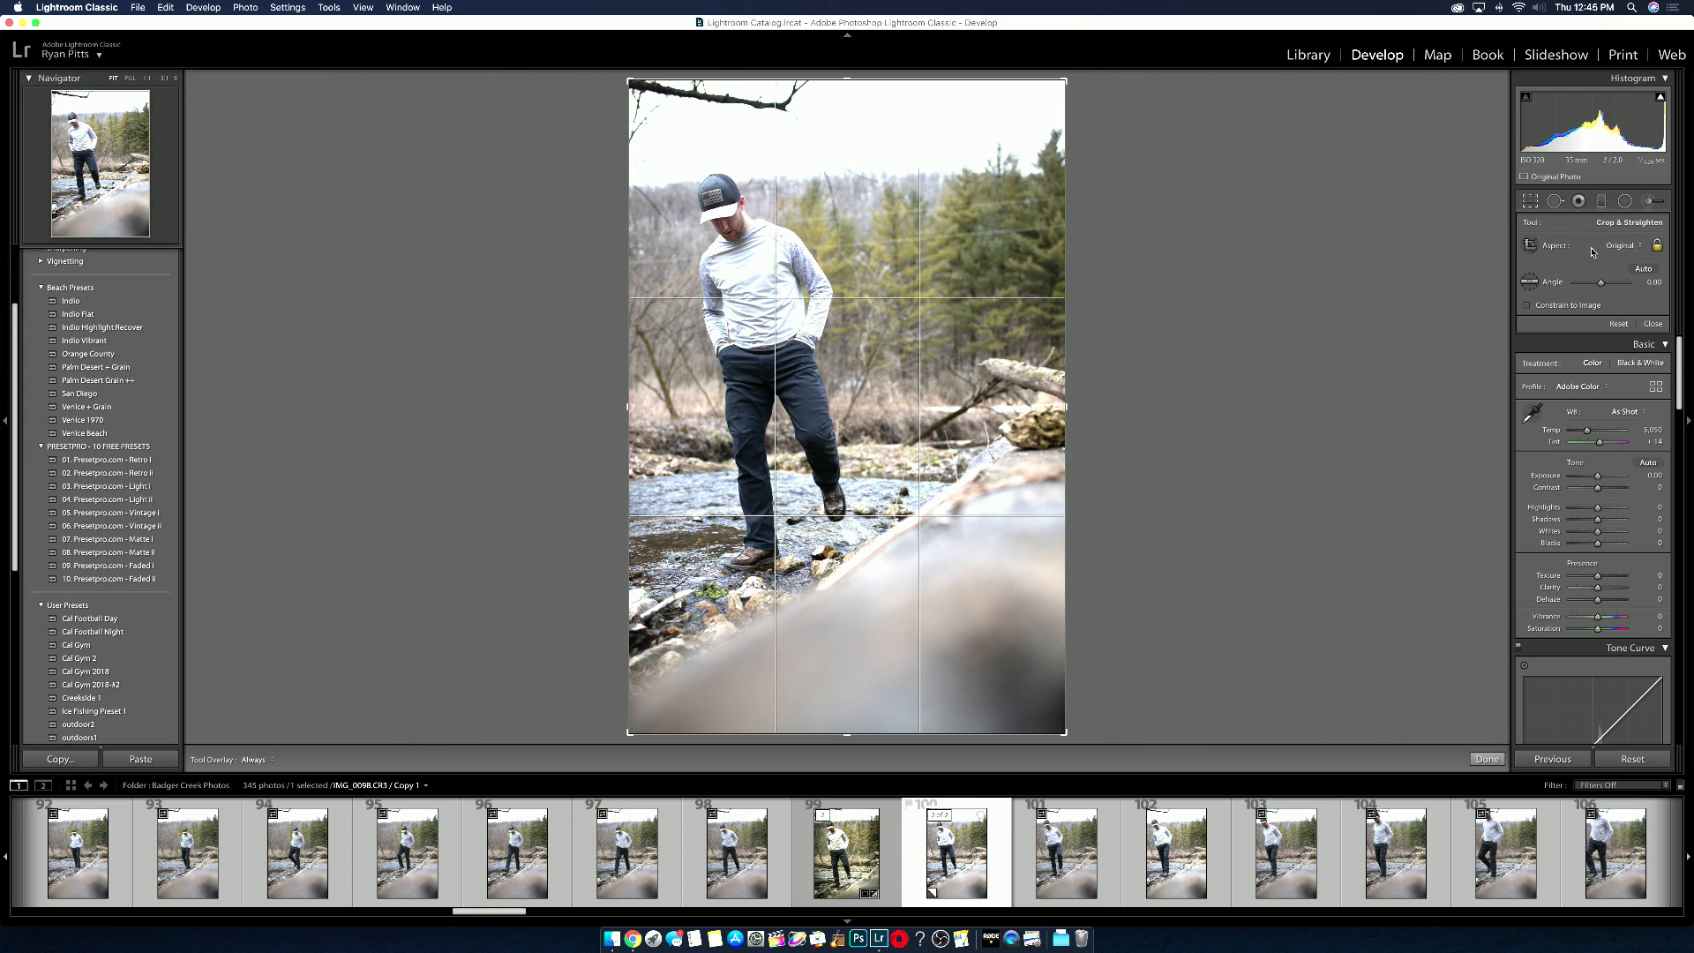
left_click(1621, 246)
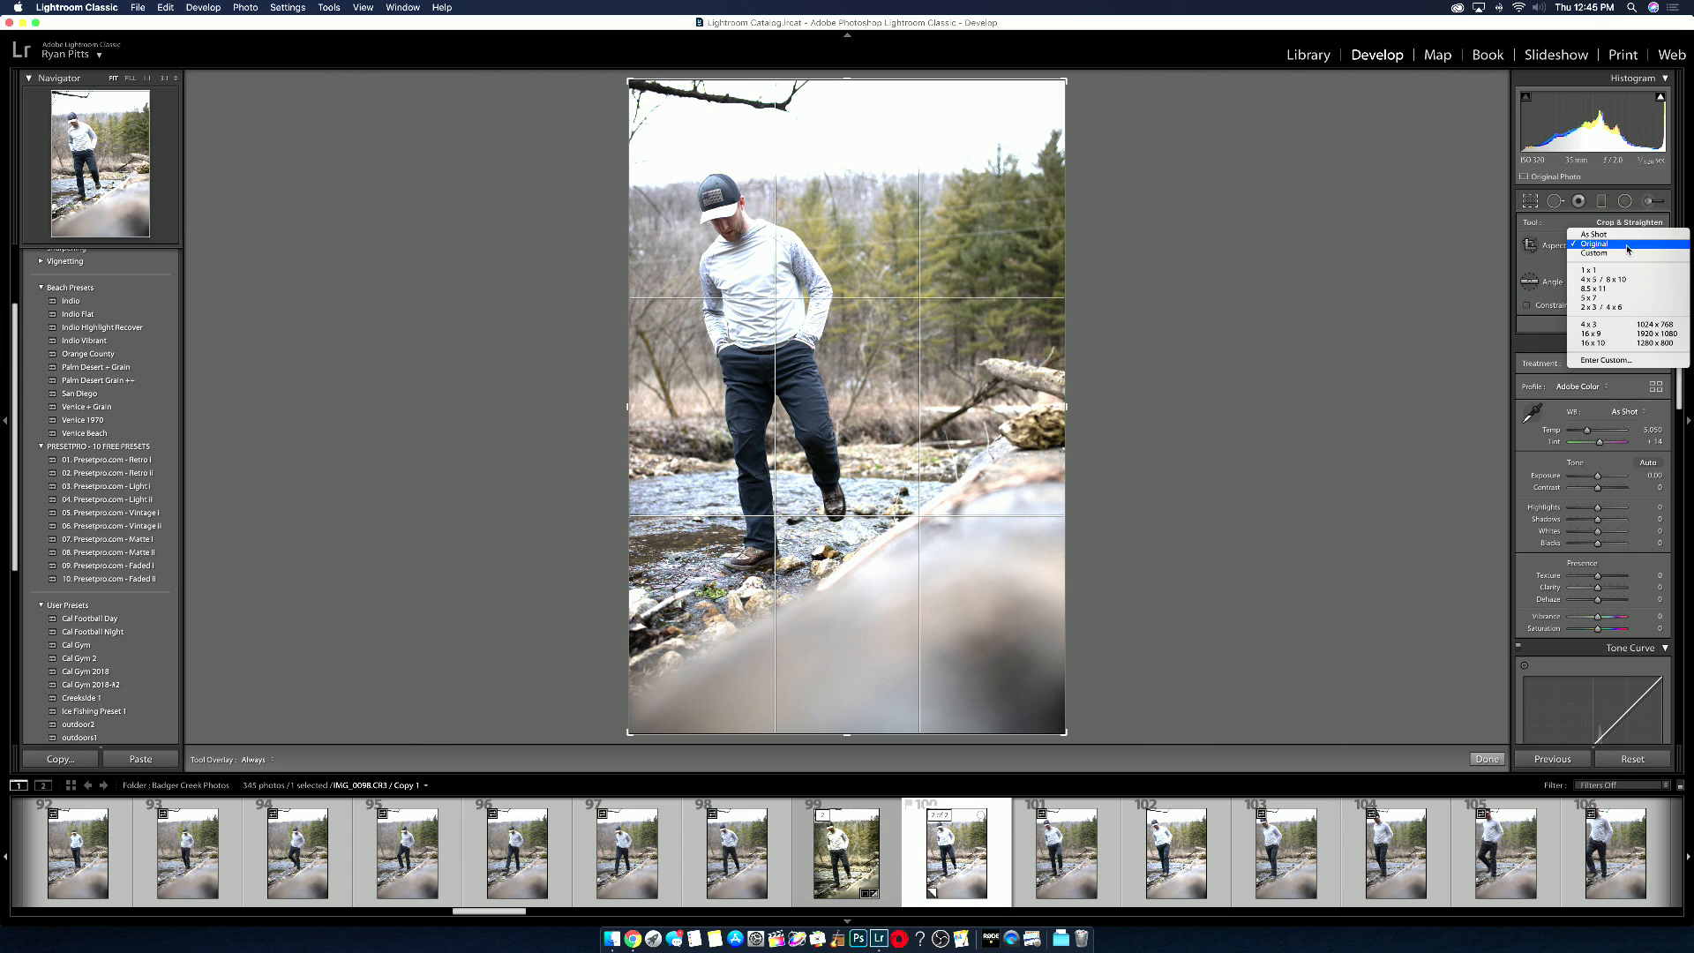
left_click(1623, 299)
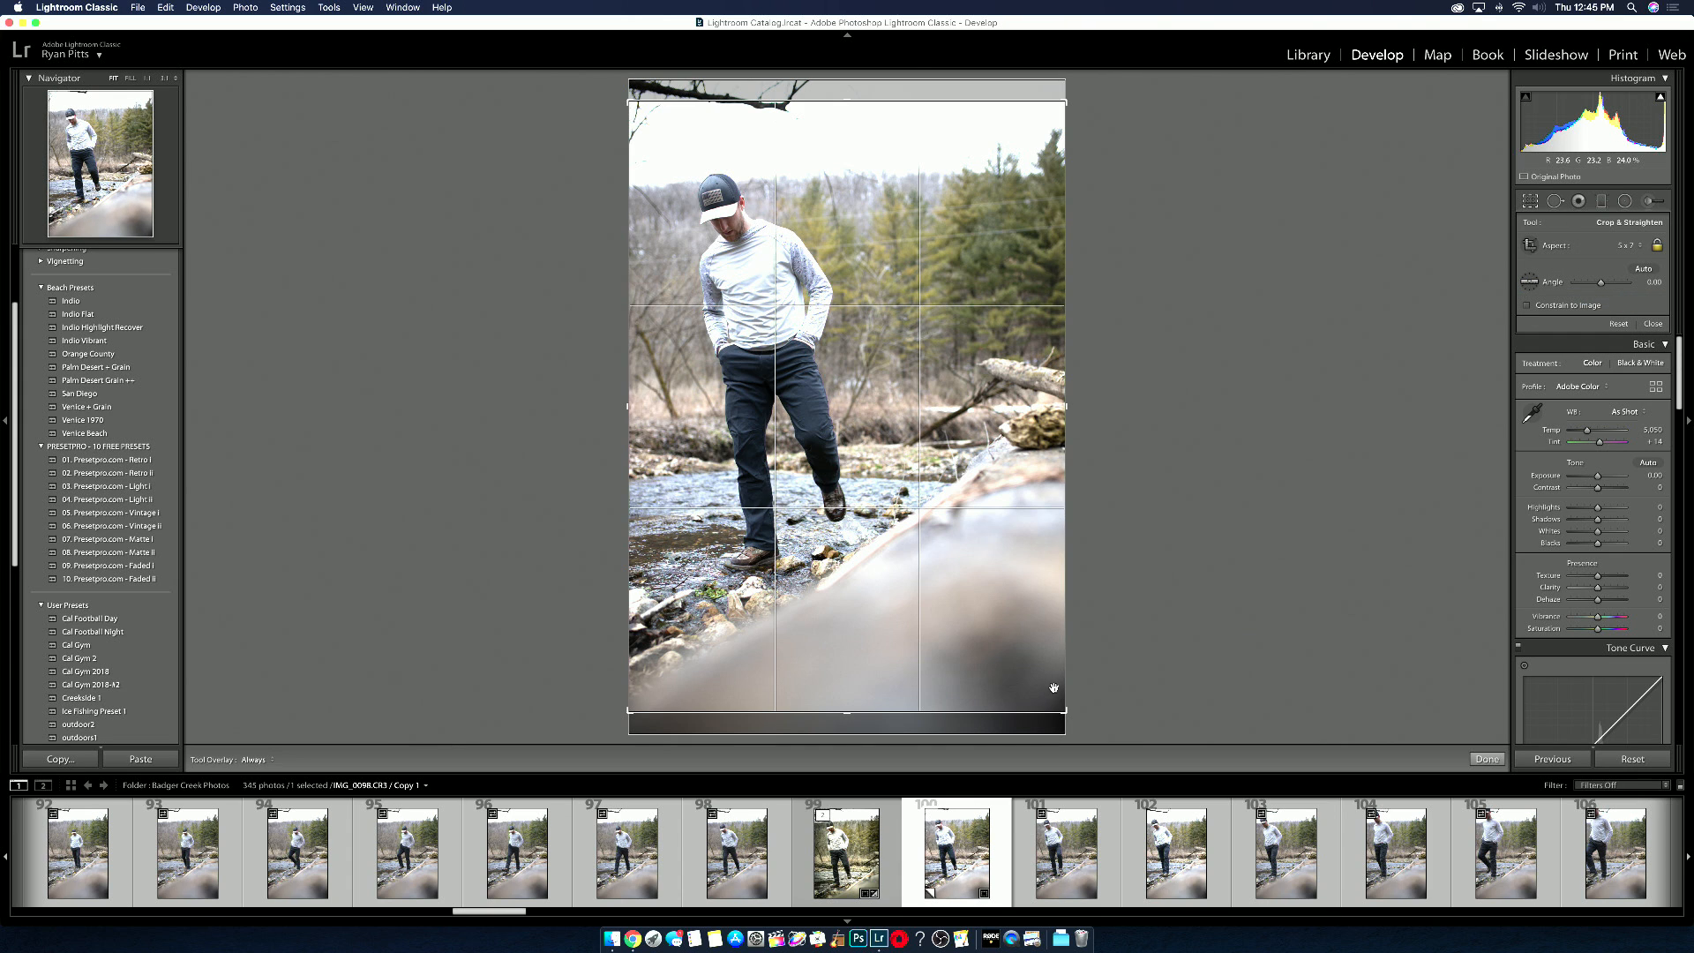
left_click_drag(986, 576, 997, 600)
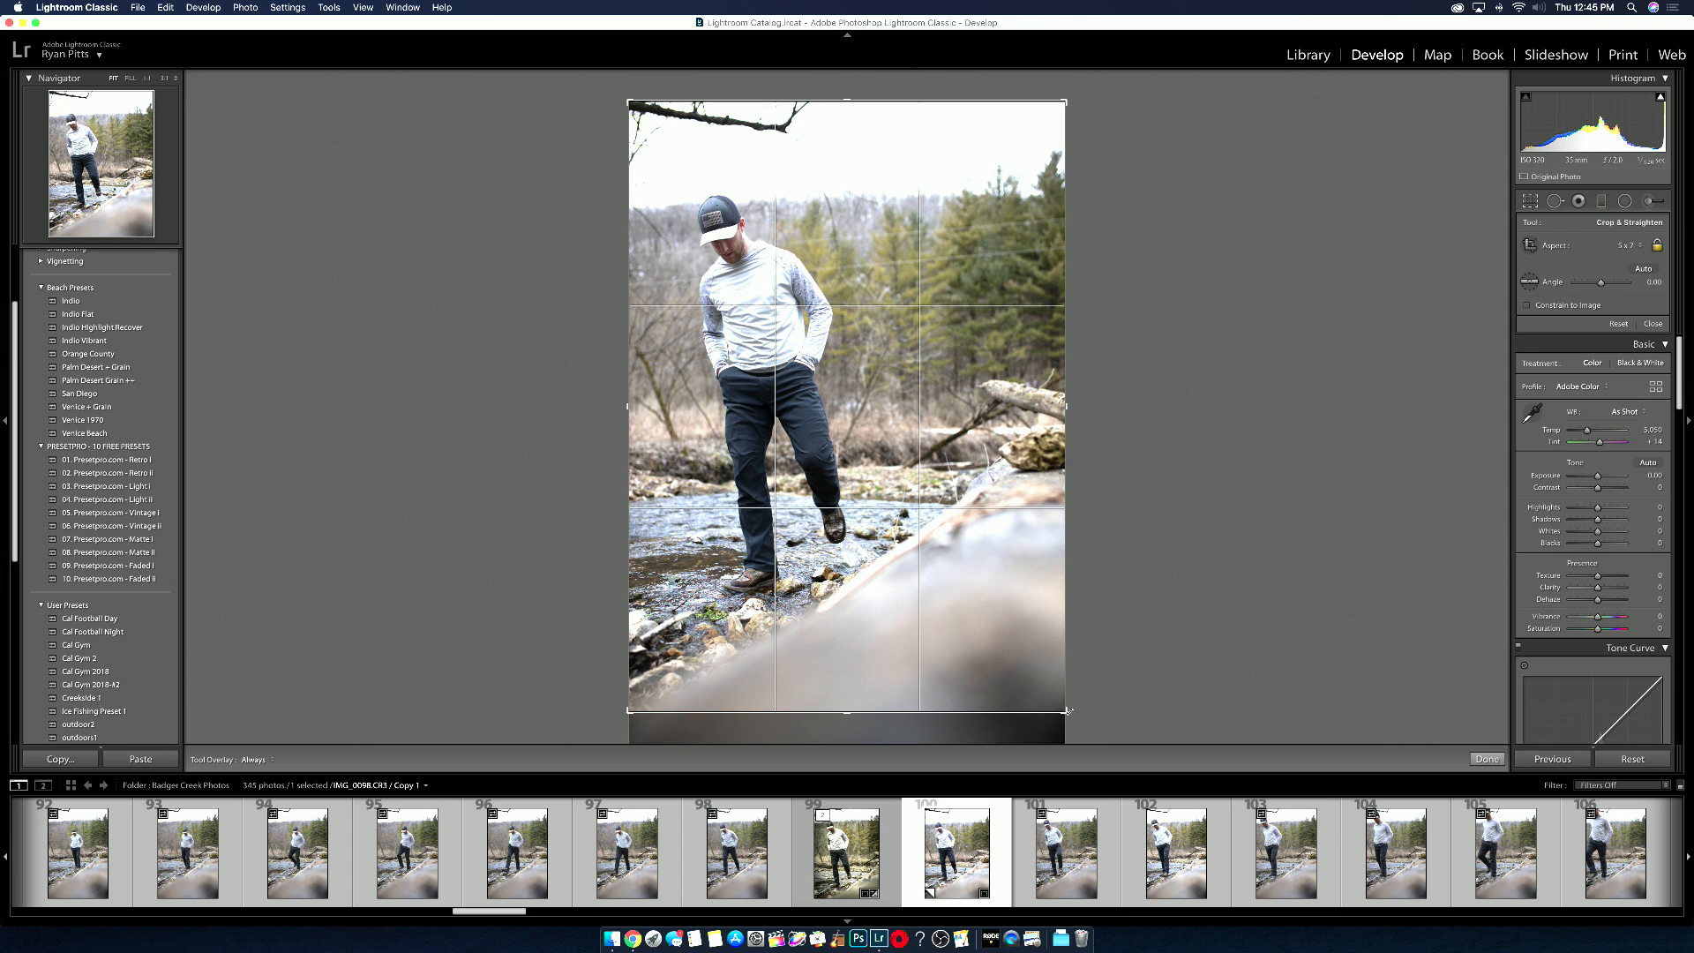
left_click_drag(1065, 711, 1040, 688)
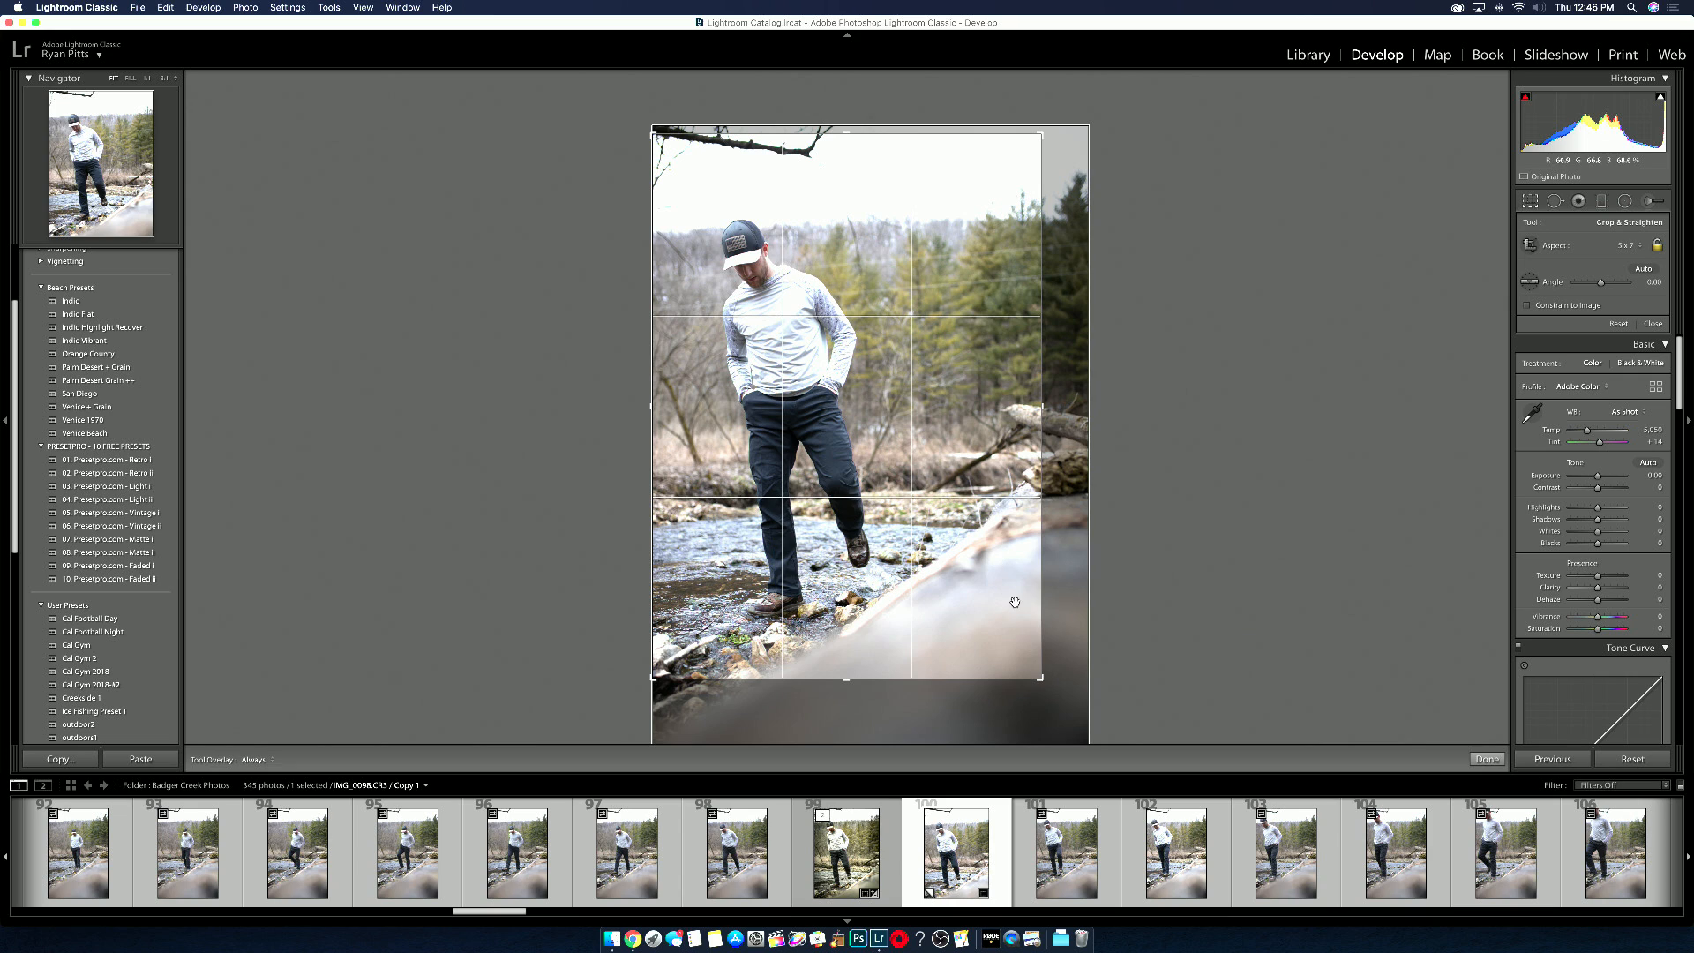
left_click(1486, 759)
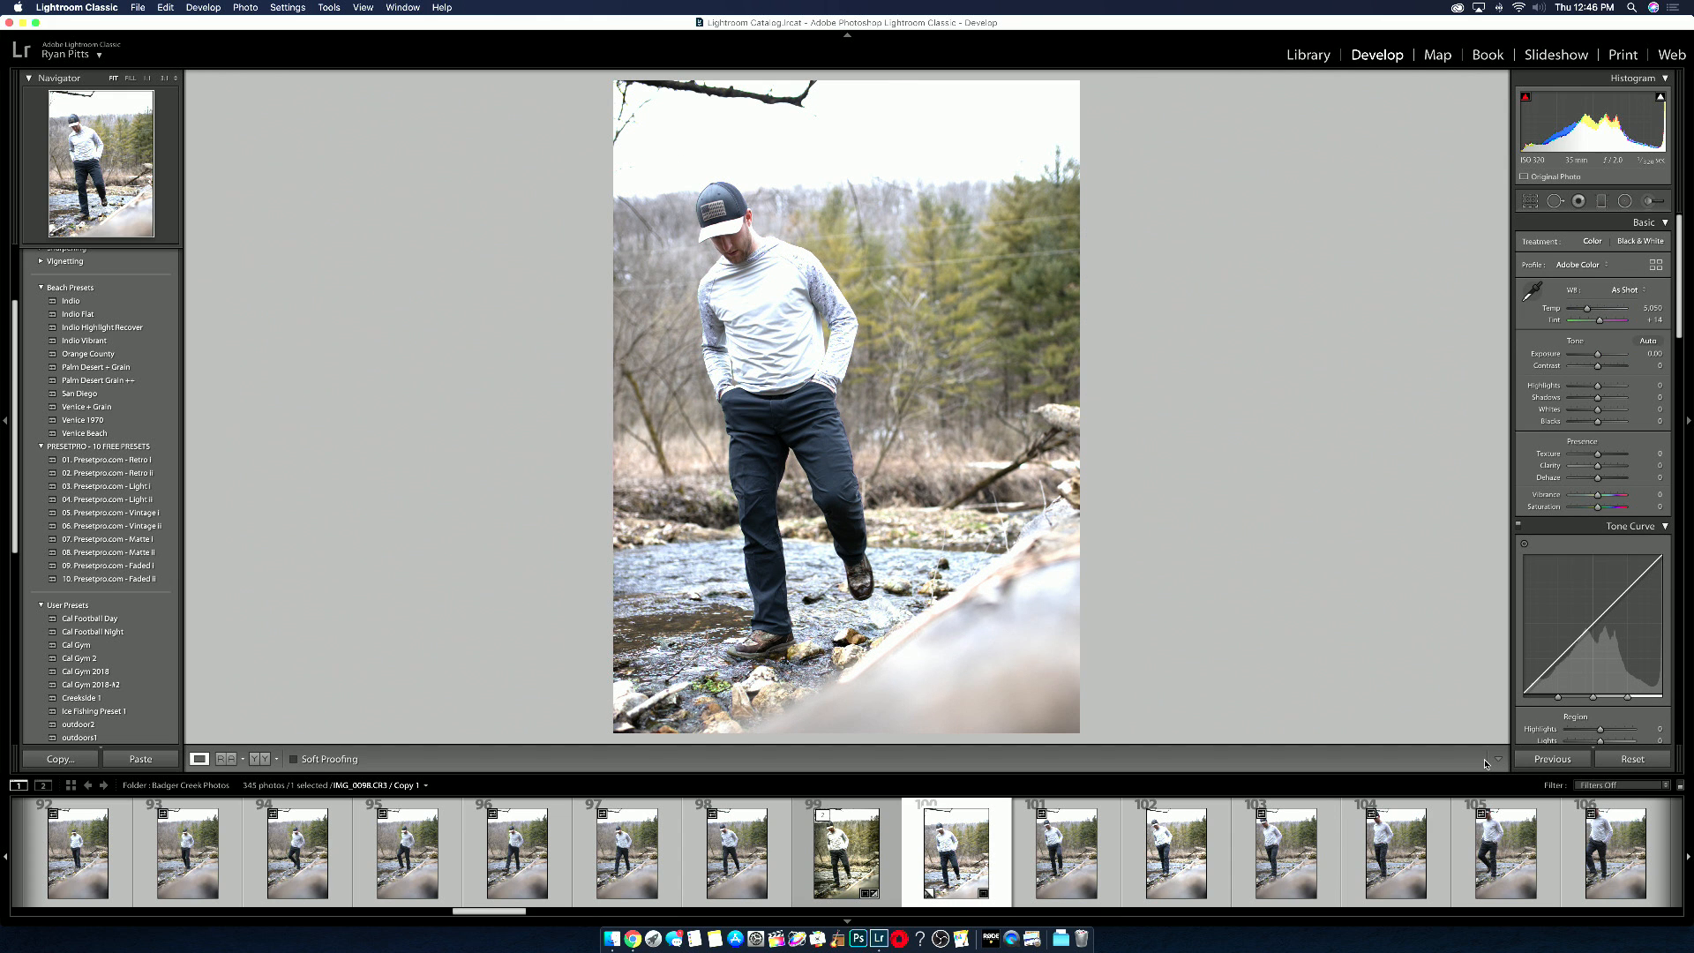
Step: Tighten the 5 x 7 crop slightly and reposition the photo so the man sits near the left third line
left_click(1529, 200)
left_click_drag(1040, 680, 1027, 676)
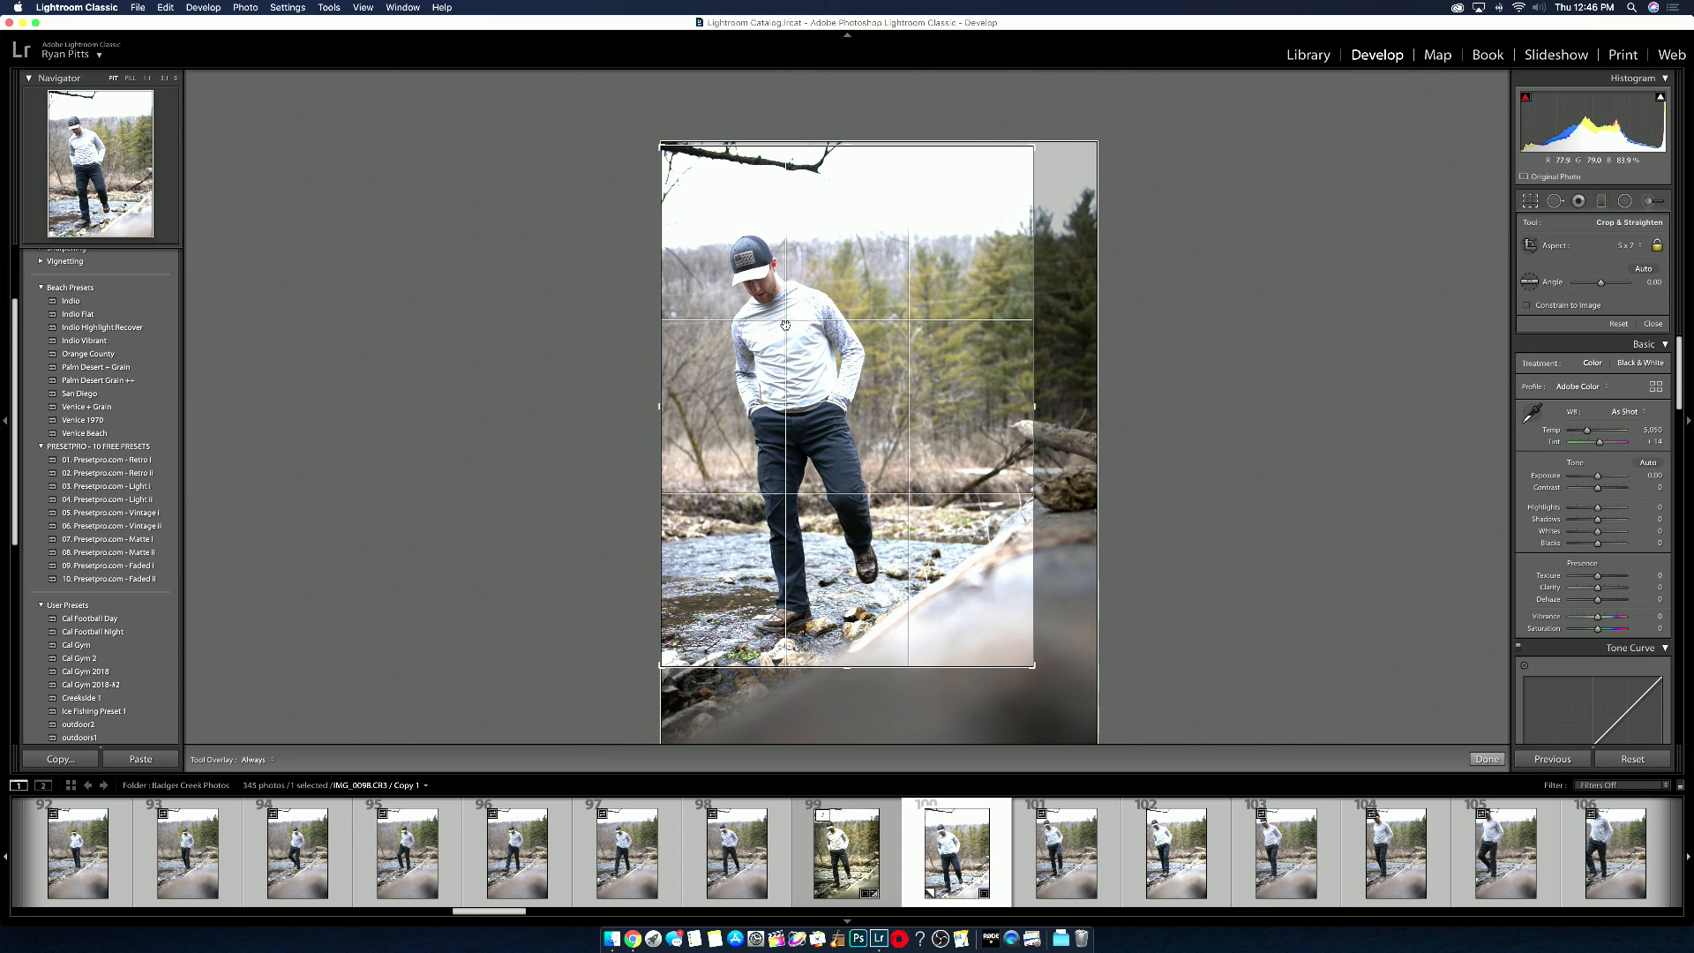
left_click_drag(789, 324, 787, 317)
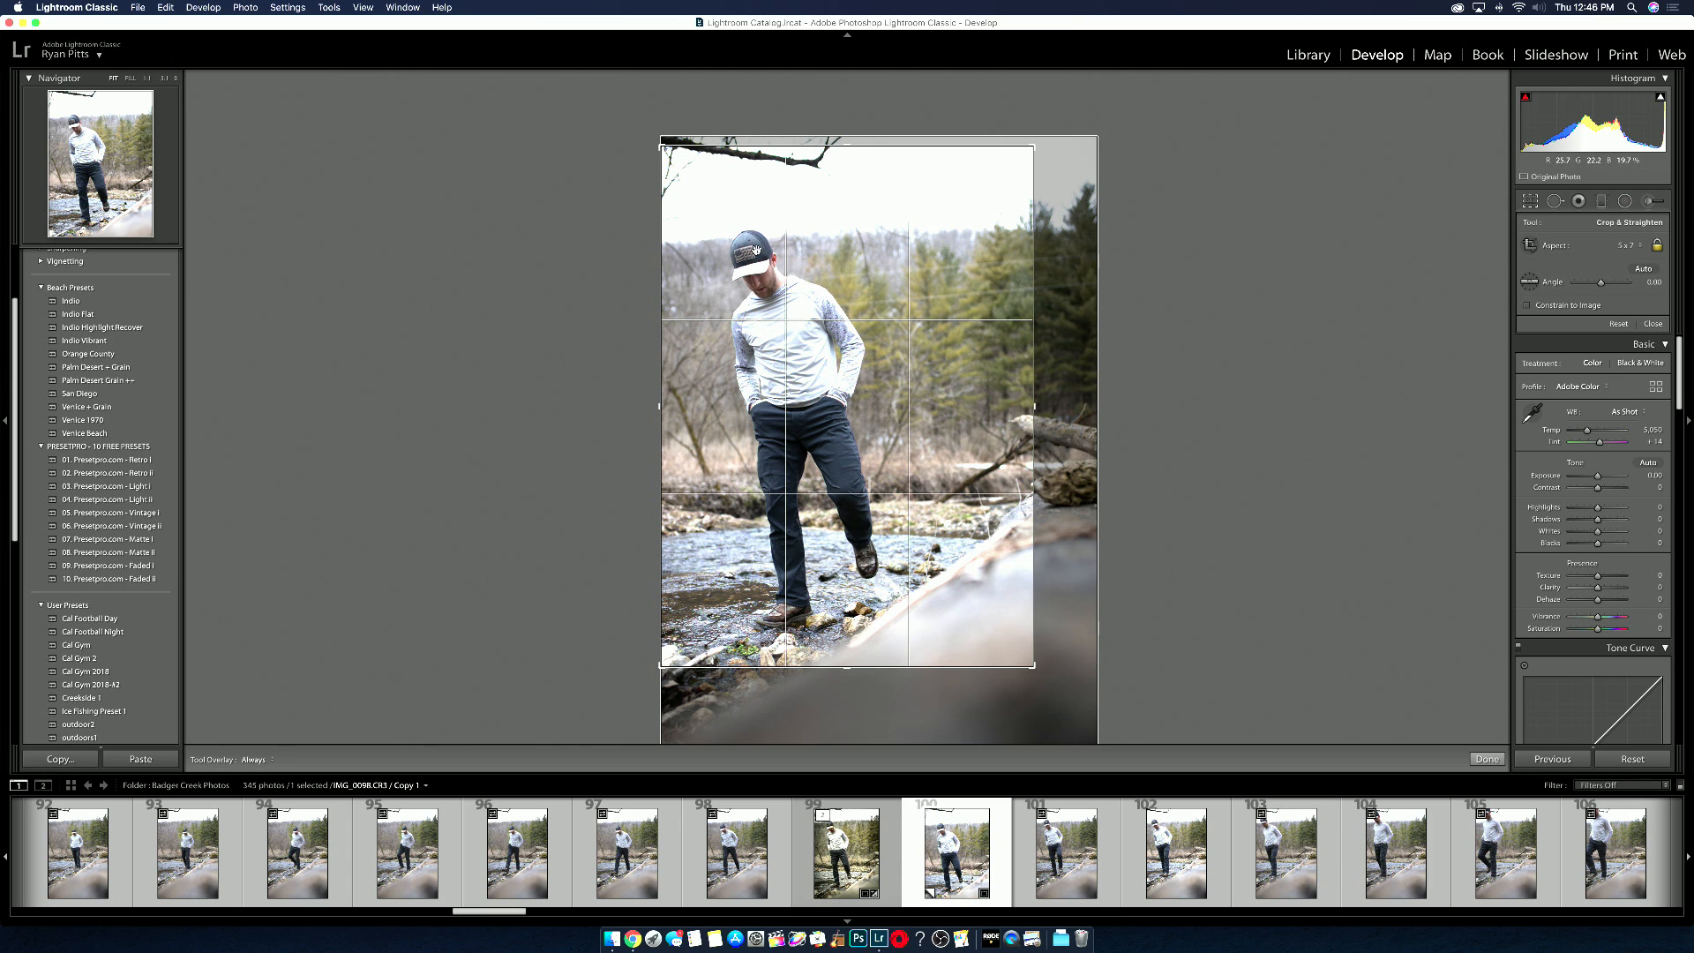
left_click(1478, 765)
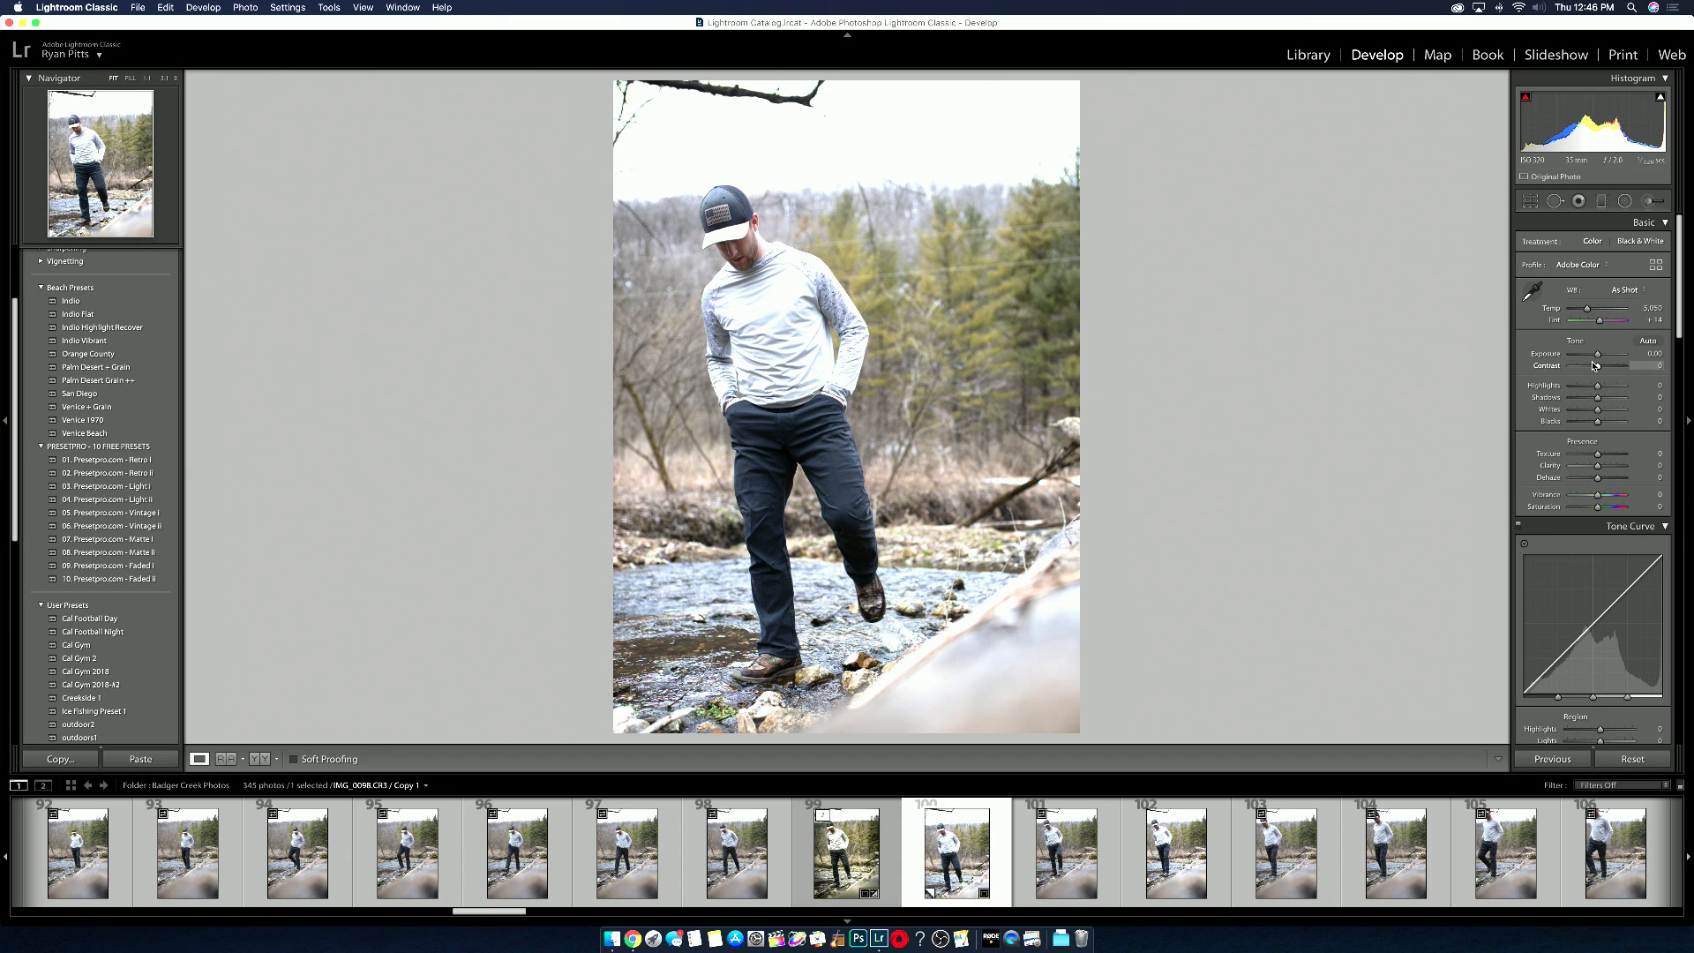
Step: Set the white balance to temperature 6,304 and tint +5, and lower Highlights to -100
left_click_drag(1588, 313, 1594, 314)
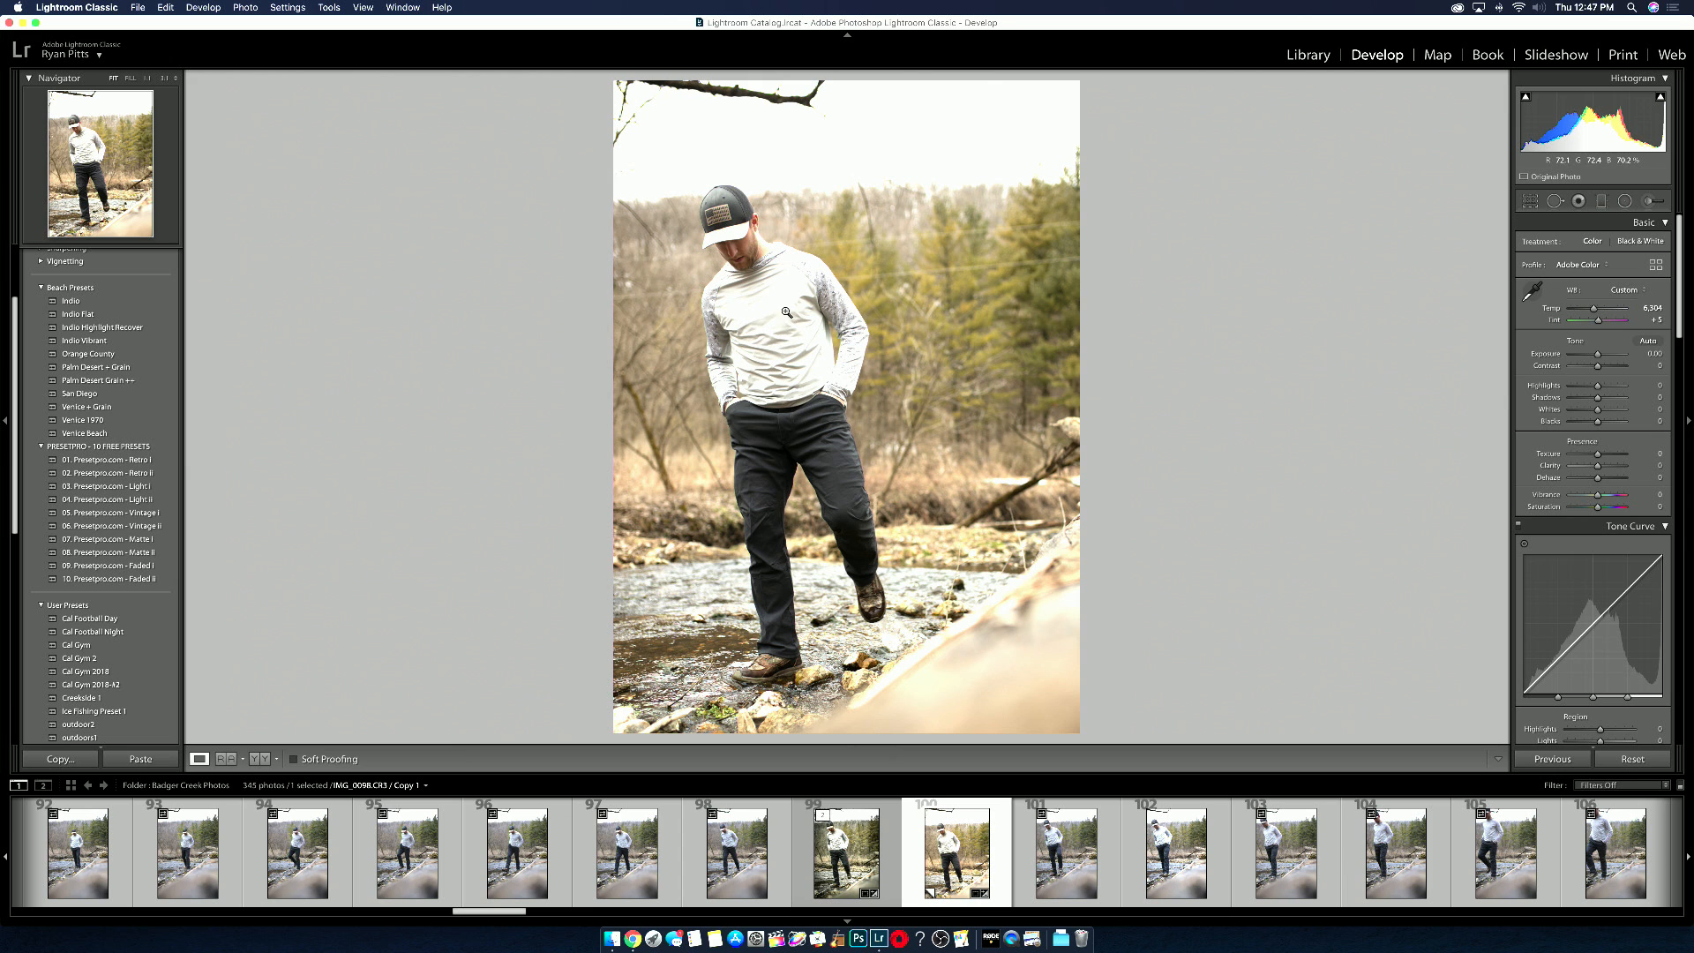
left_click_drag(1597, 387, 1569, 389)
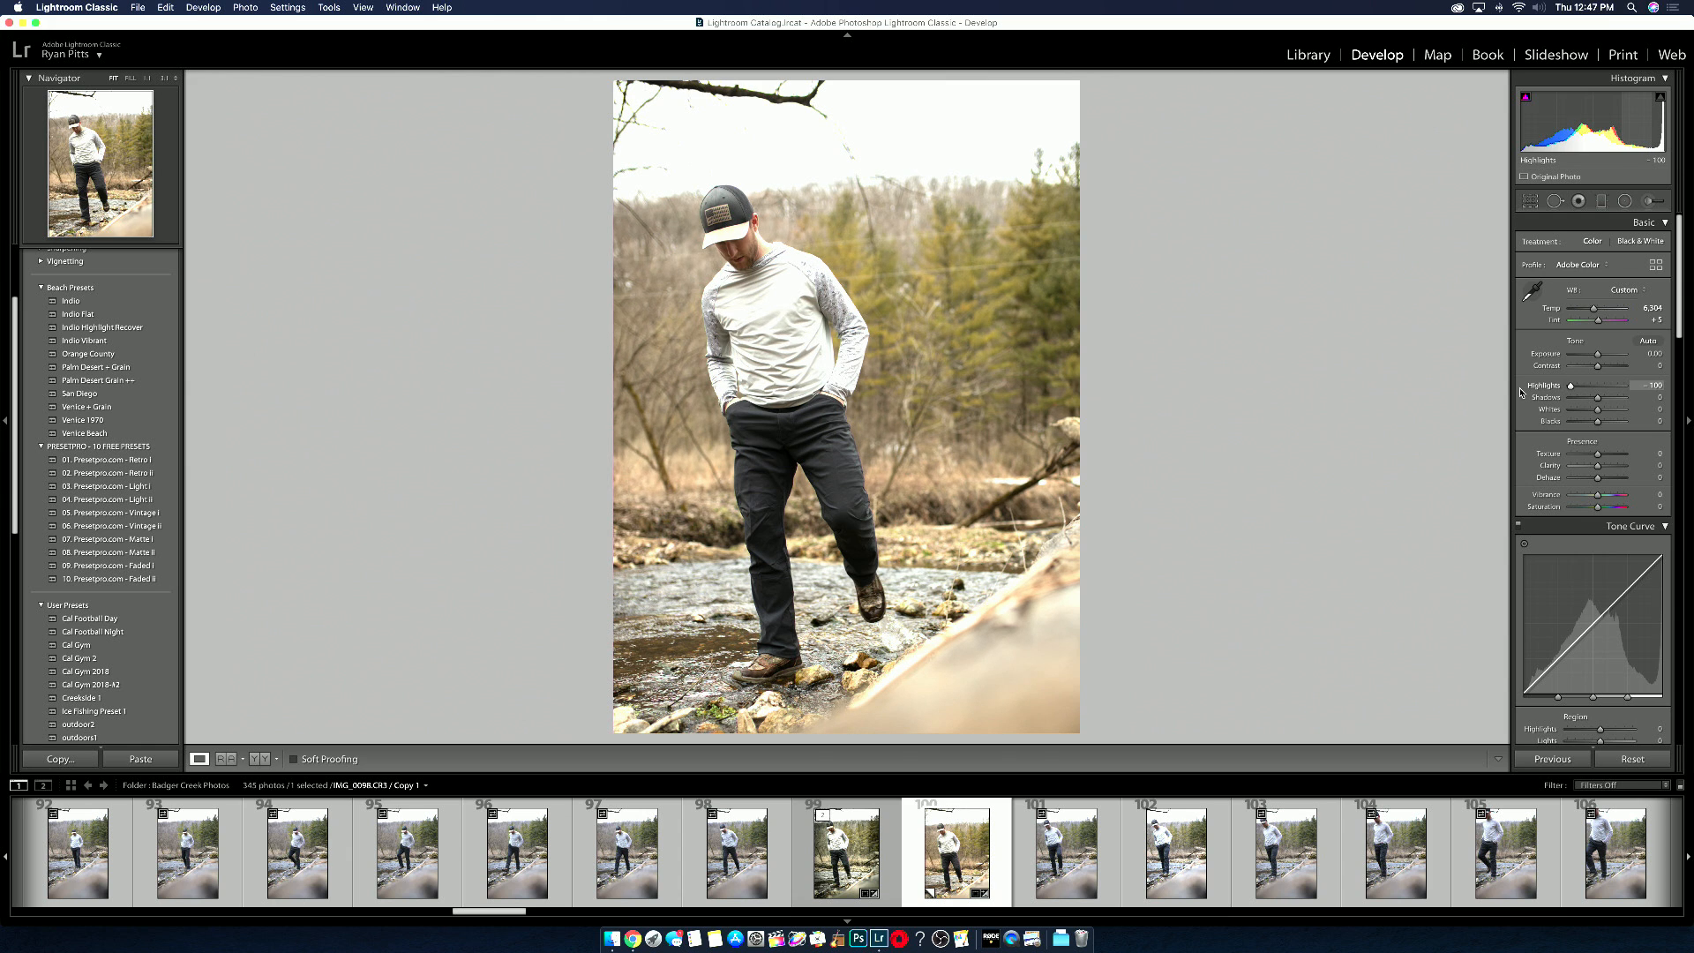
Step: Examine the treeline against the bright sky up close for highlight detail
left_click(898, 176)
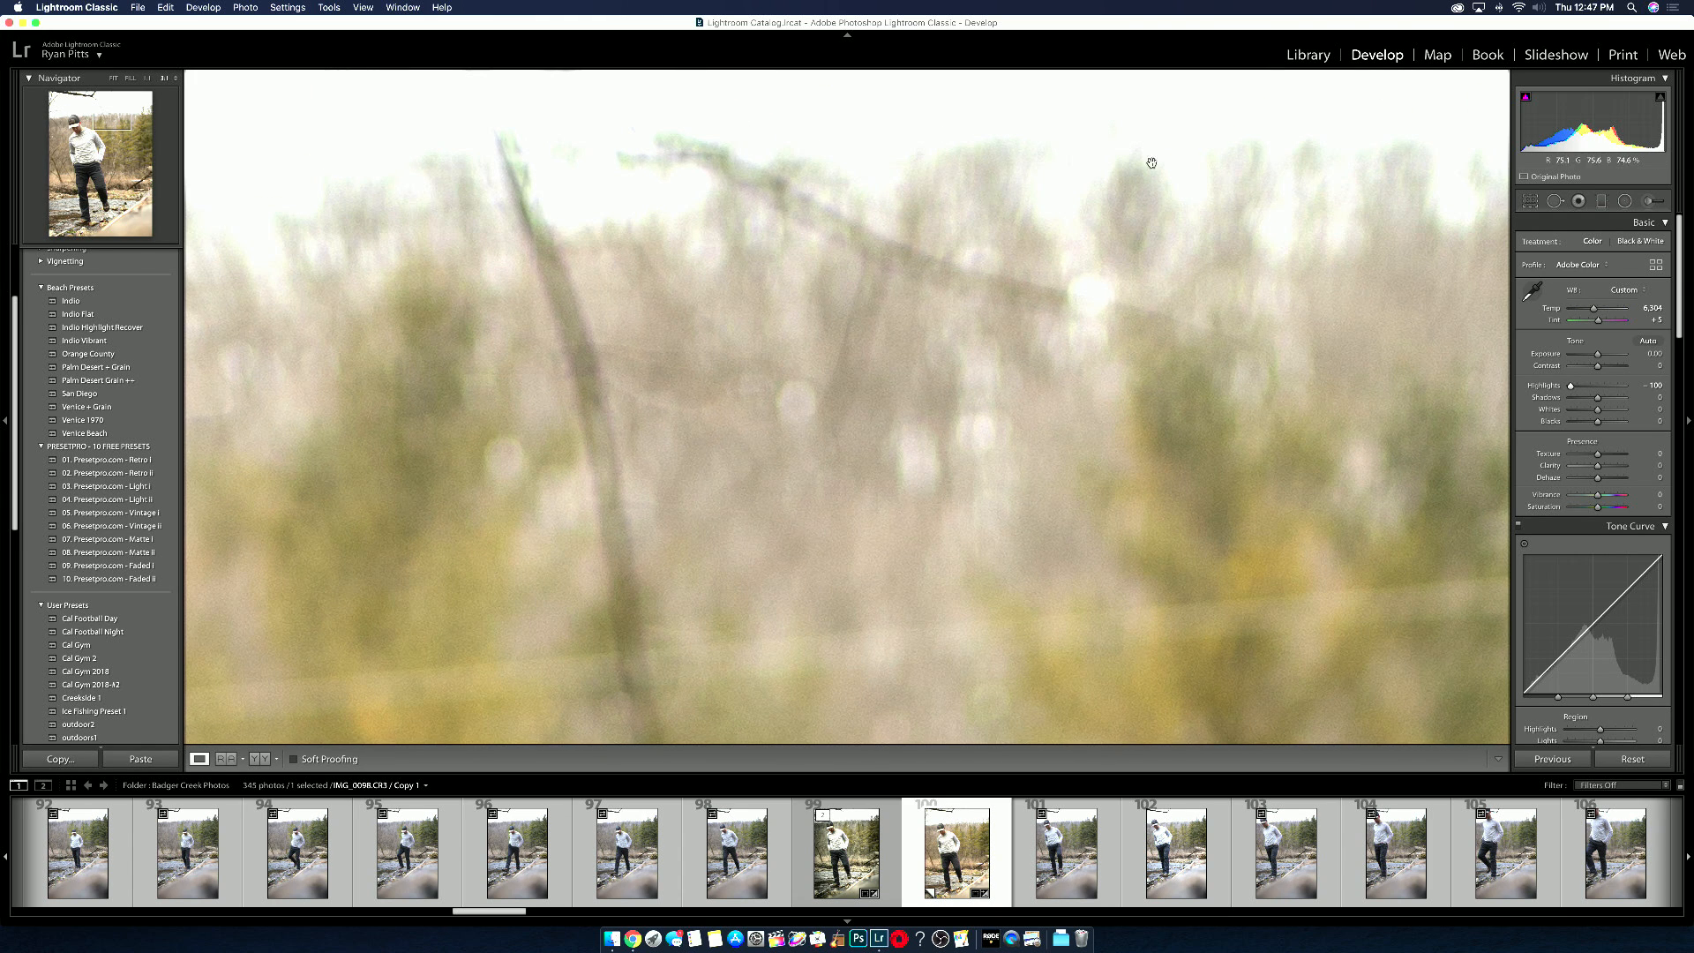
left_click(1156, 326)
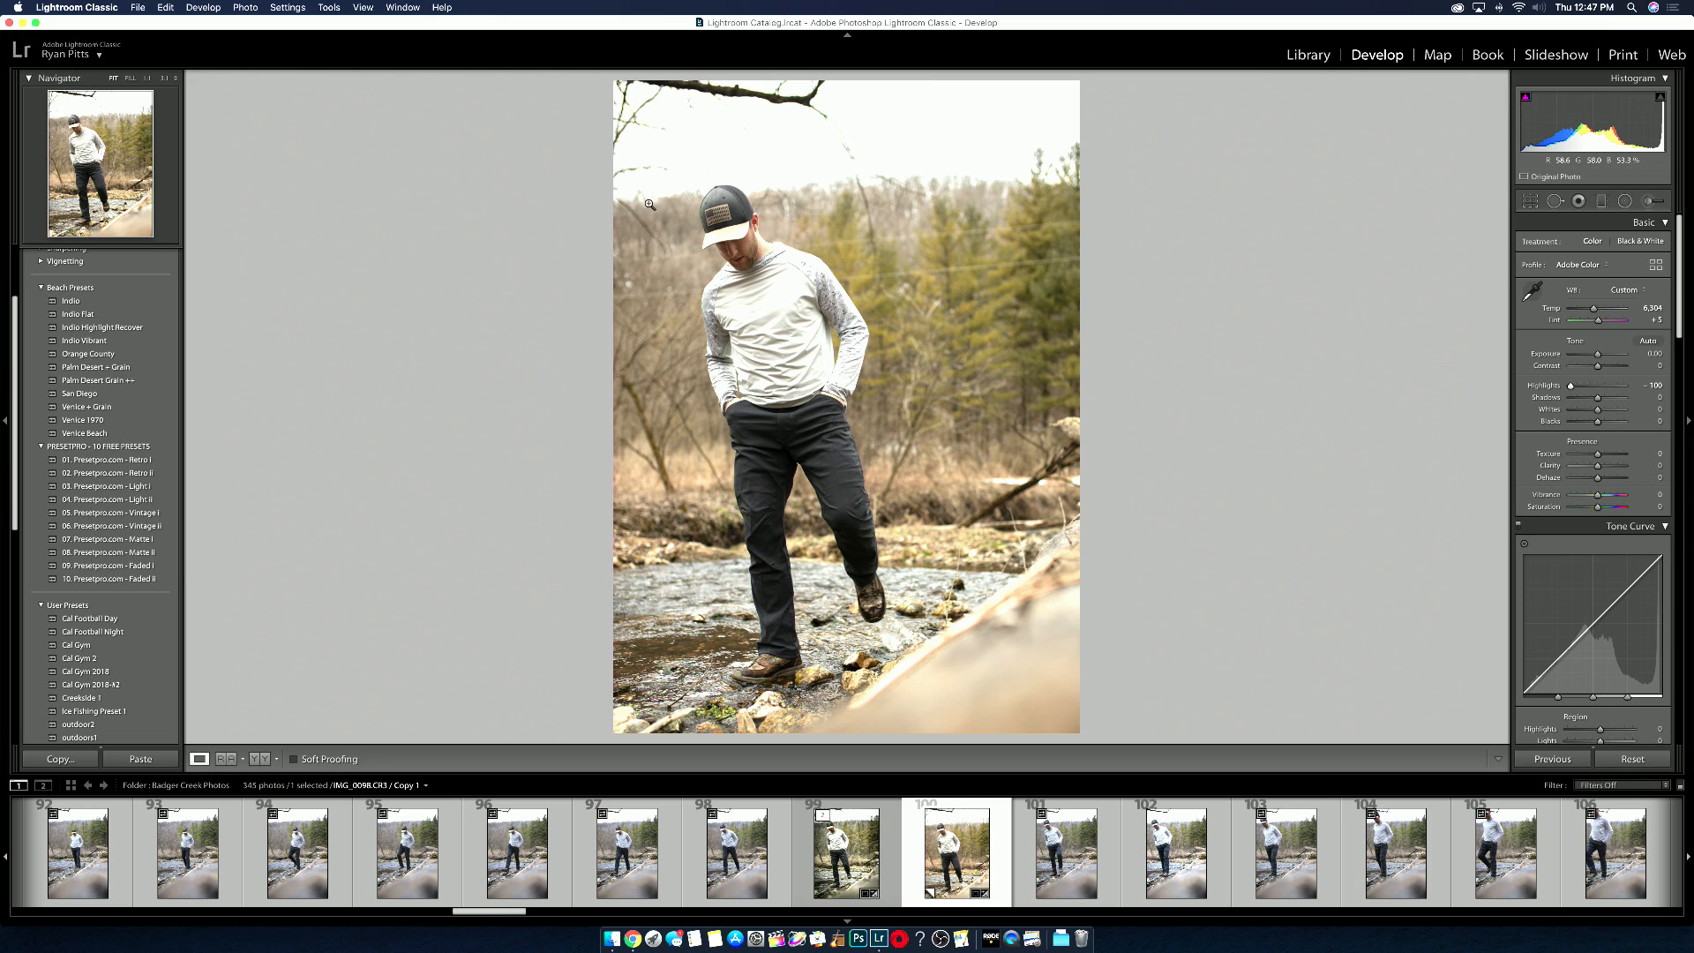
left_click(901, 169)
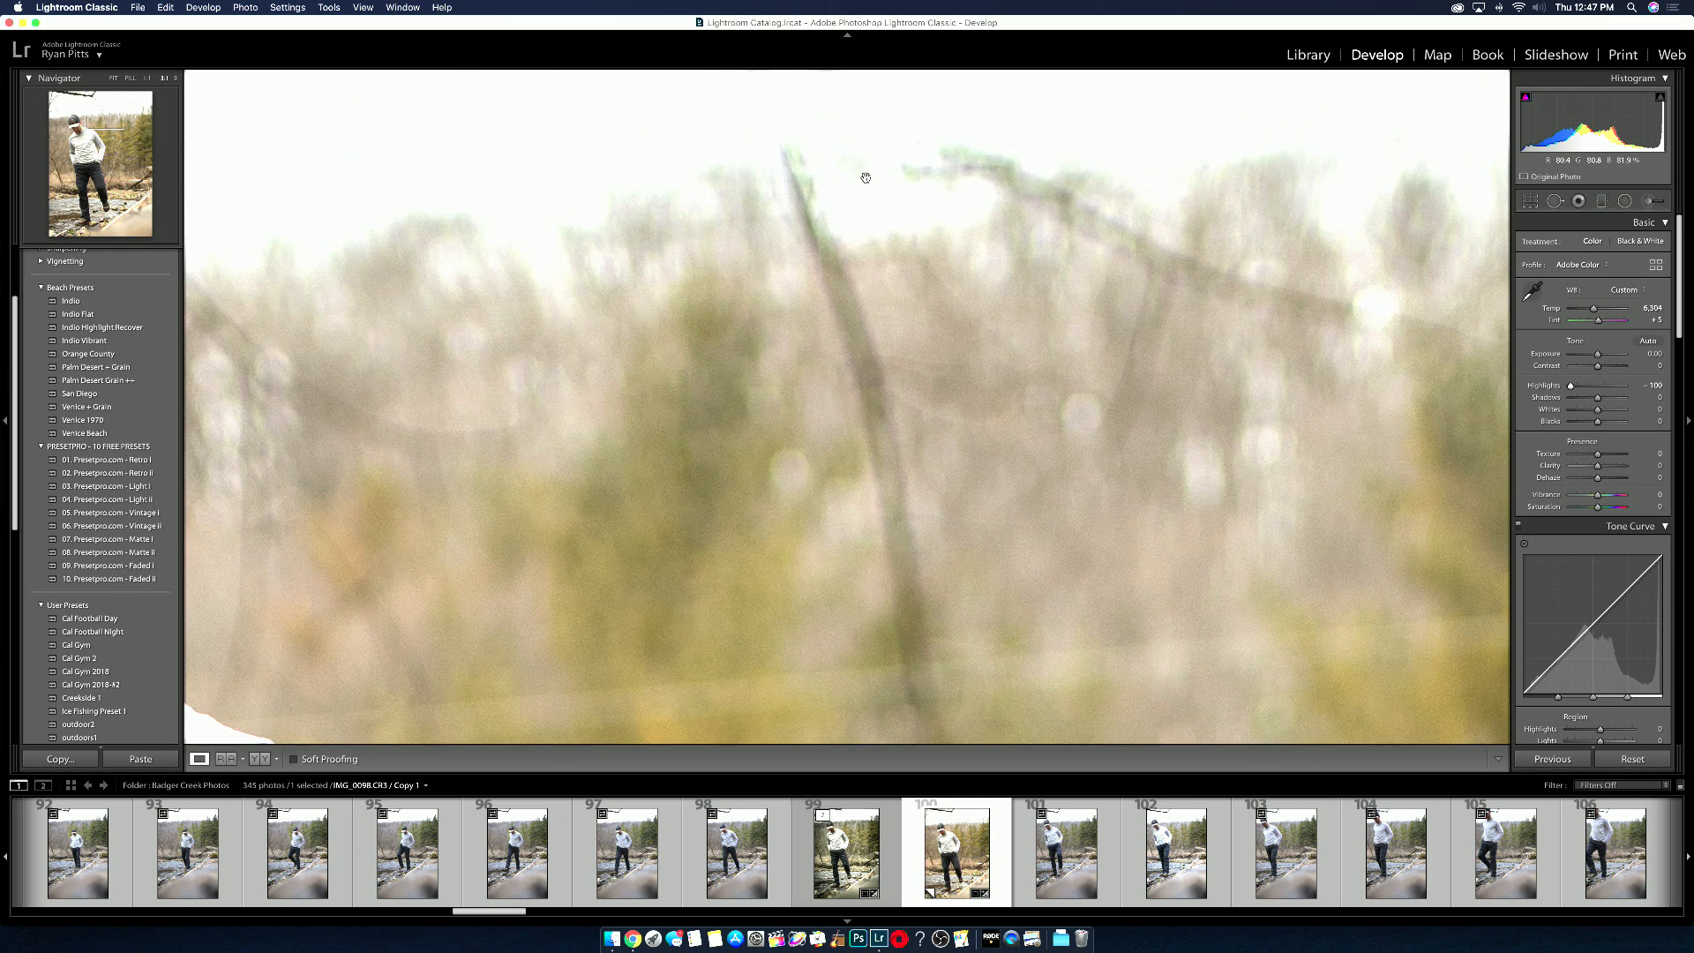
left_click(1252, 168)
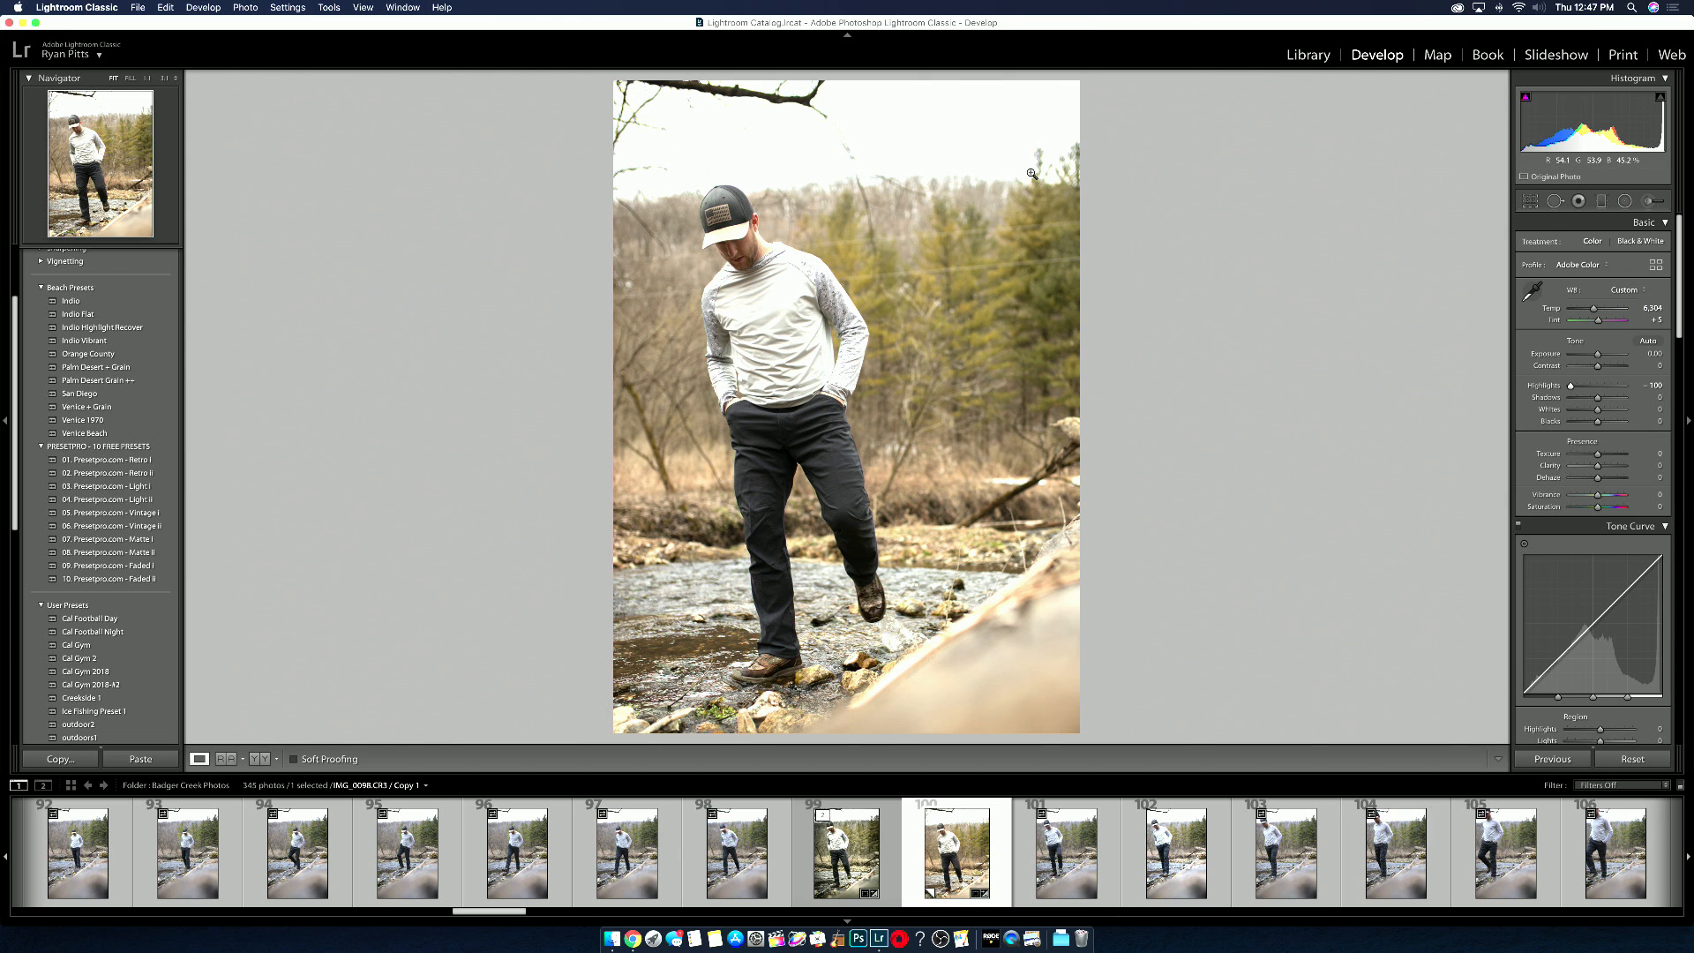
left_click(939, 185)
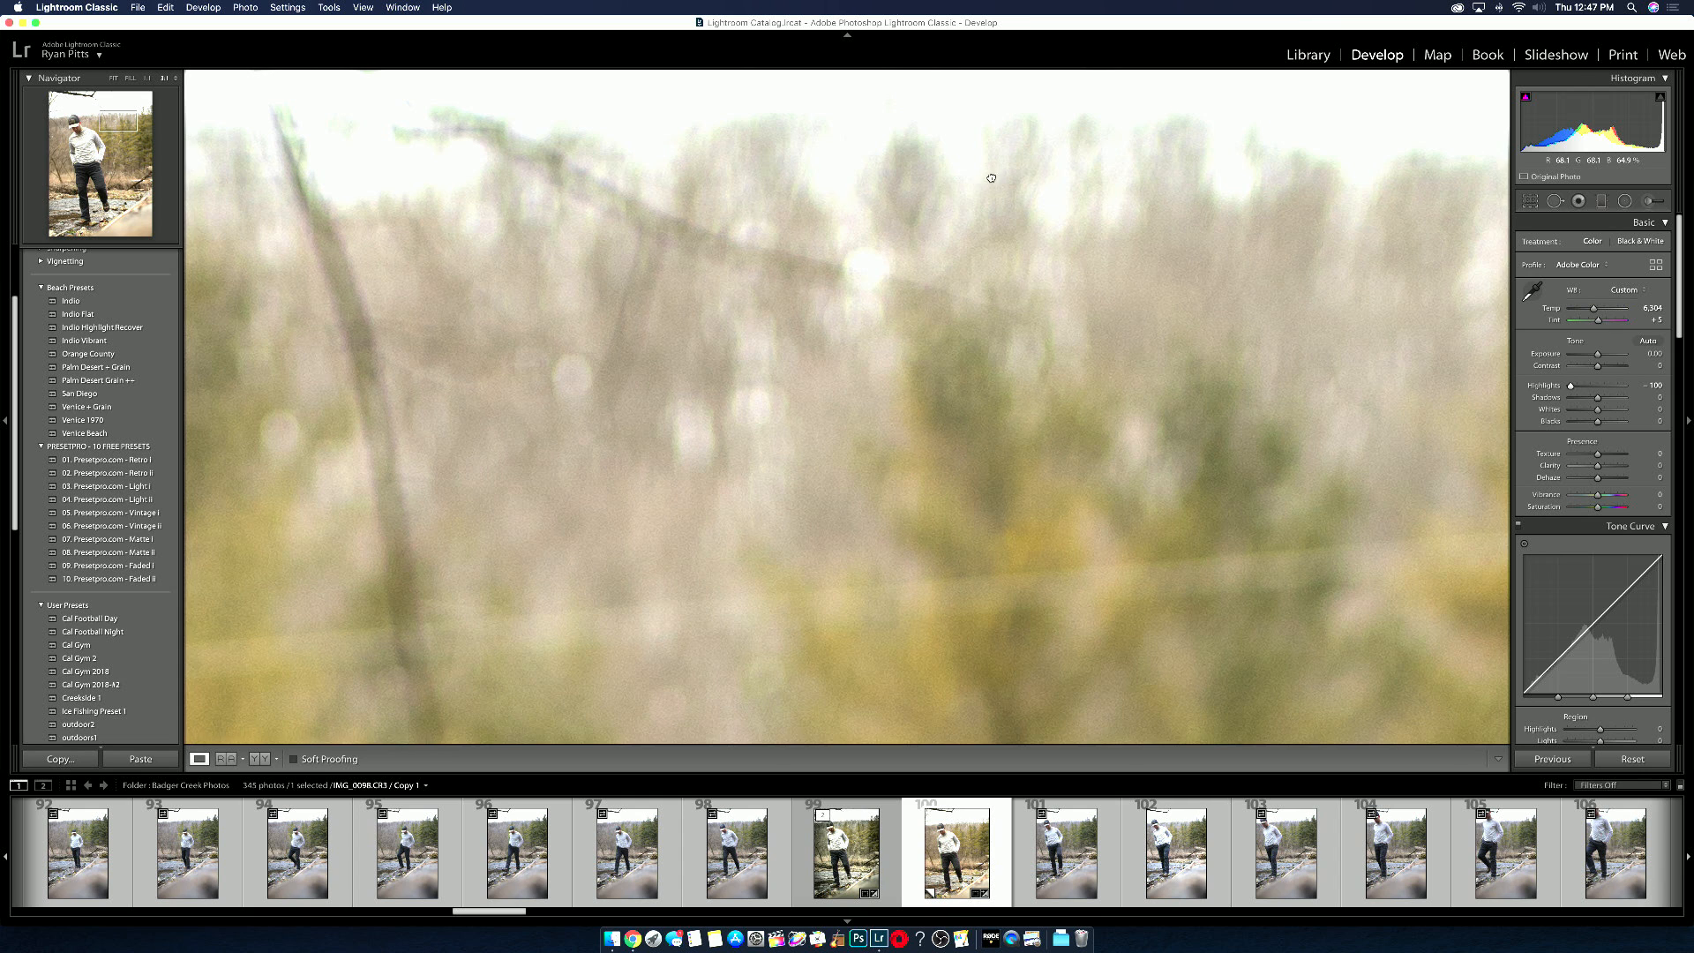
left_click_drag(989, 180, 1010, 296)
left_click(1247, 331)
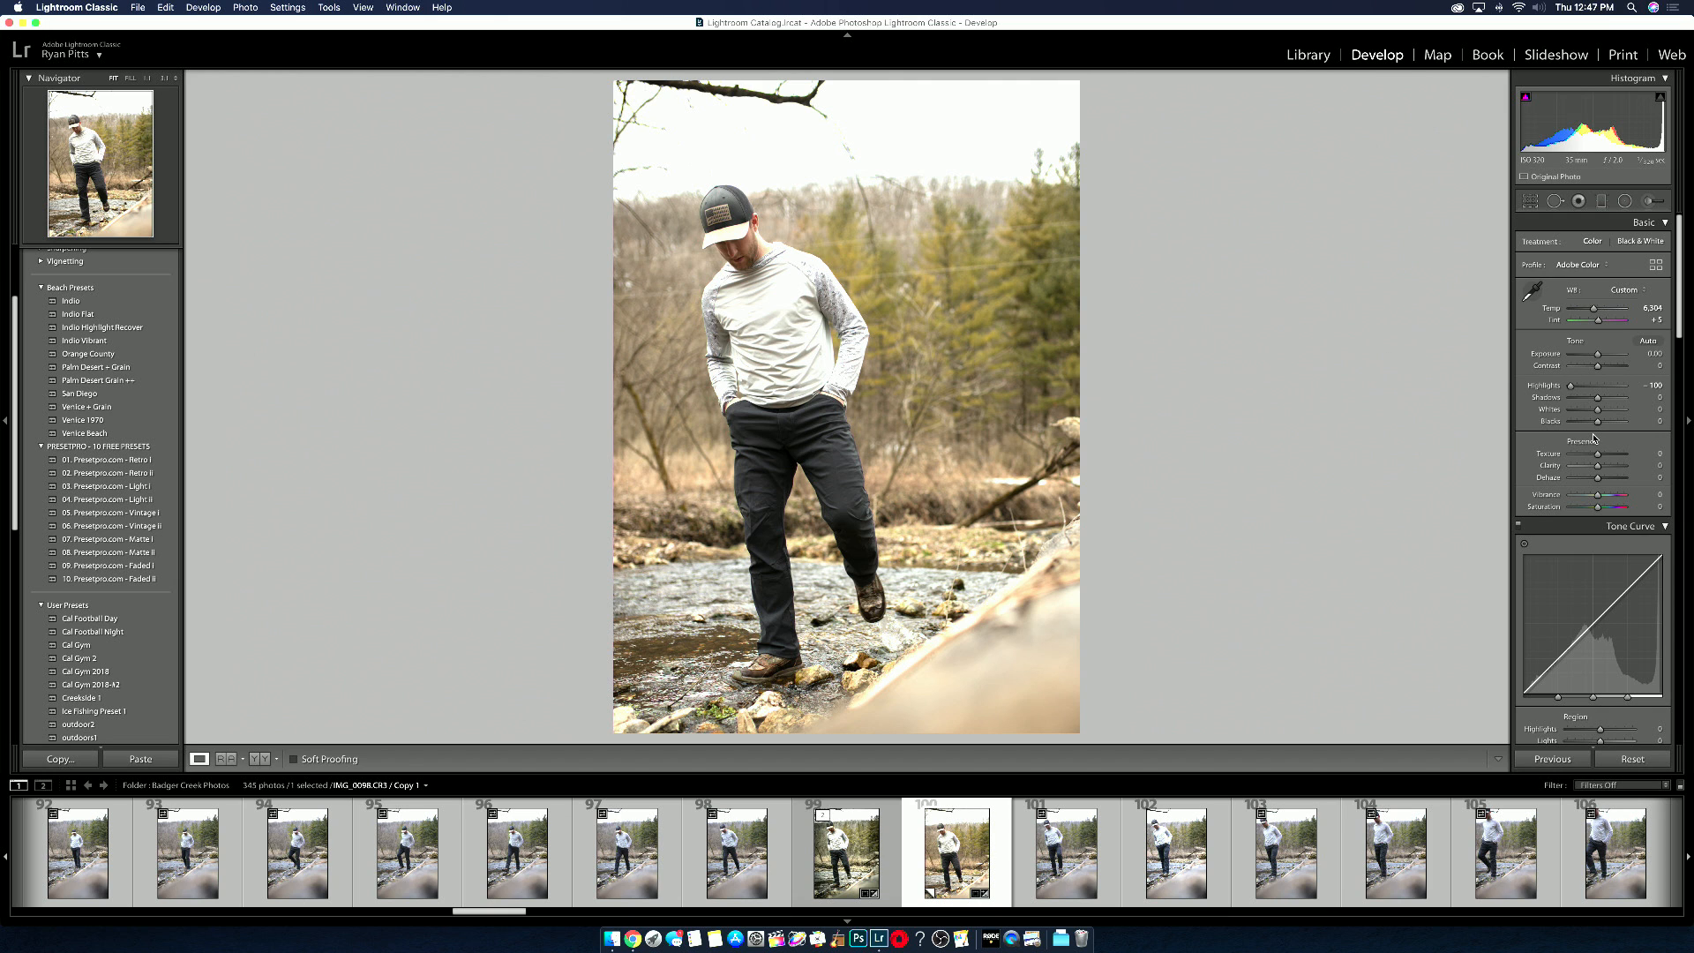
Step: Lower Blacks to -40, checking the dark areas around the shoe up close, and raise Shadows to +50
left_click_drag(1593, 421, 1591, 425)
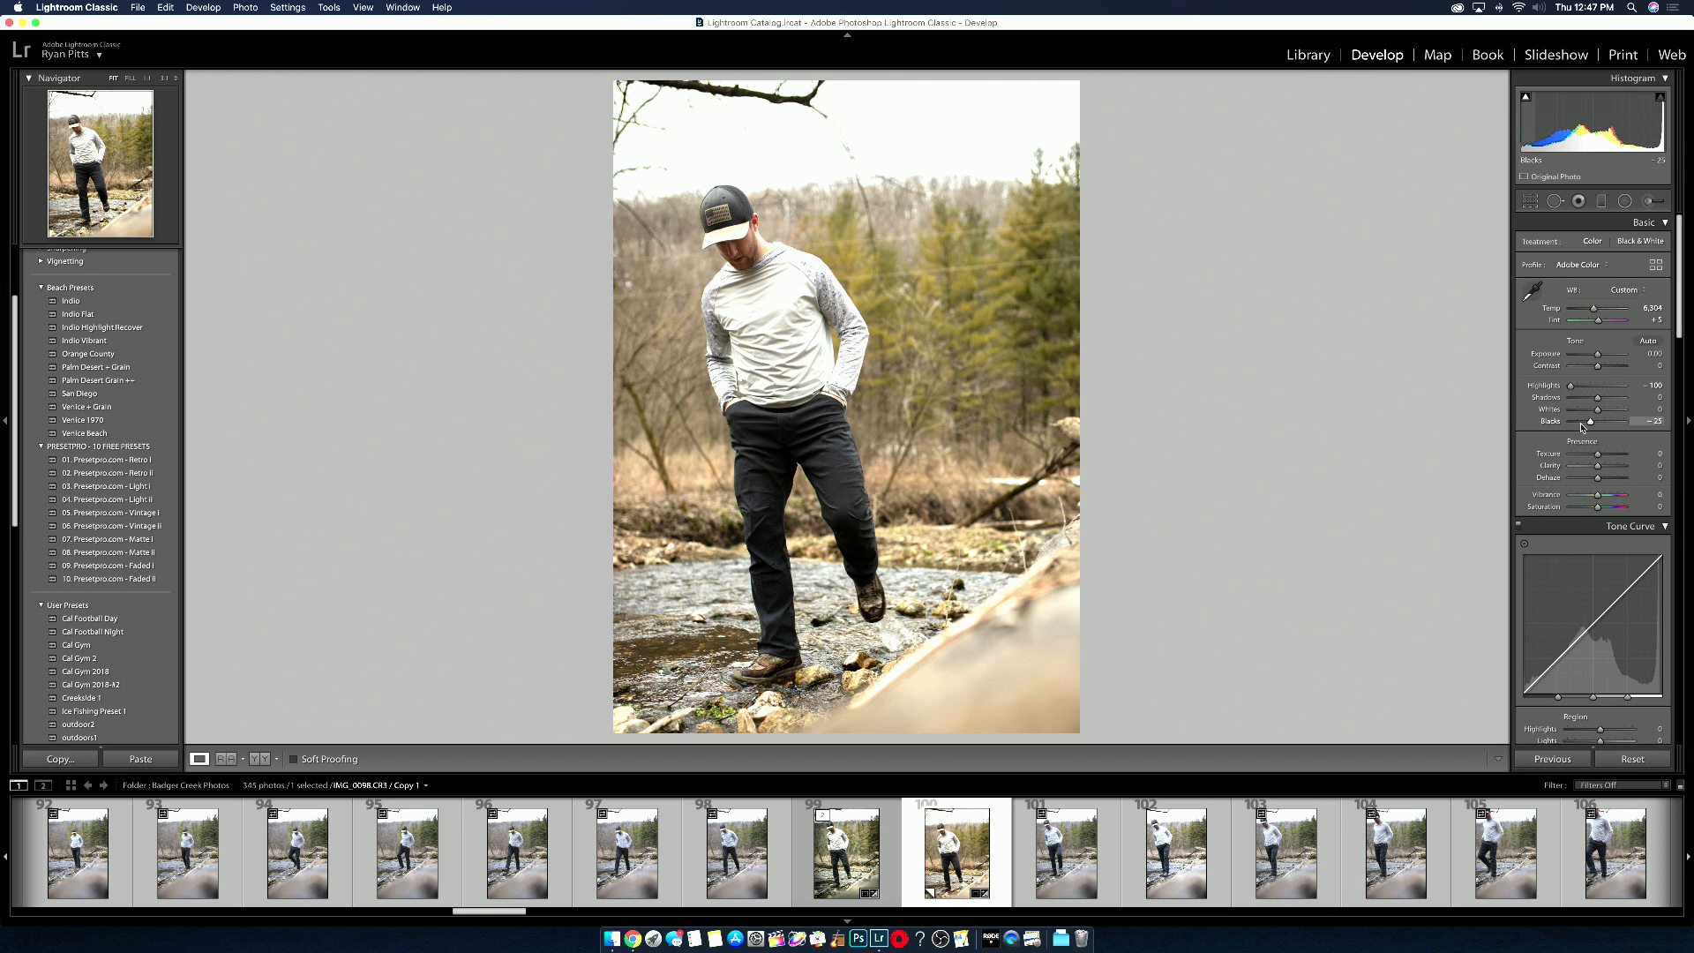
left_click(771, 580)
left_click_drag(826, 654, 714, 202)
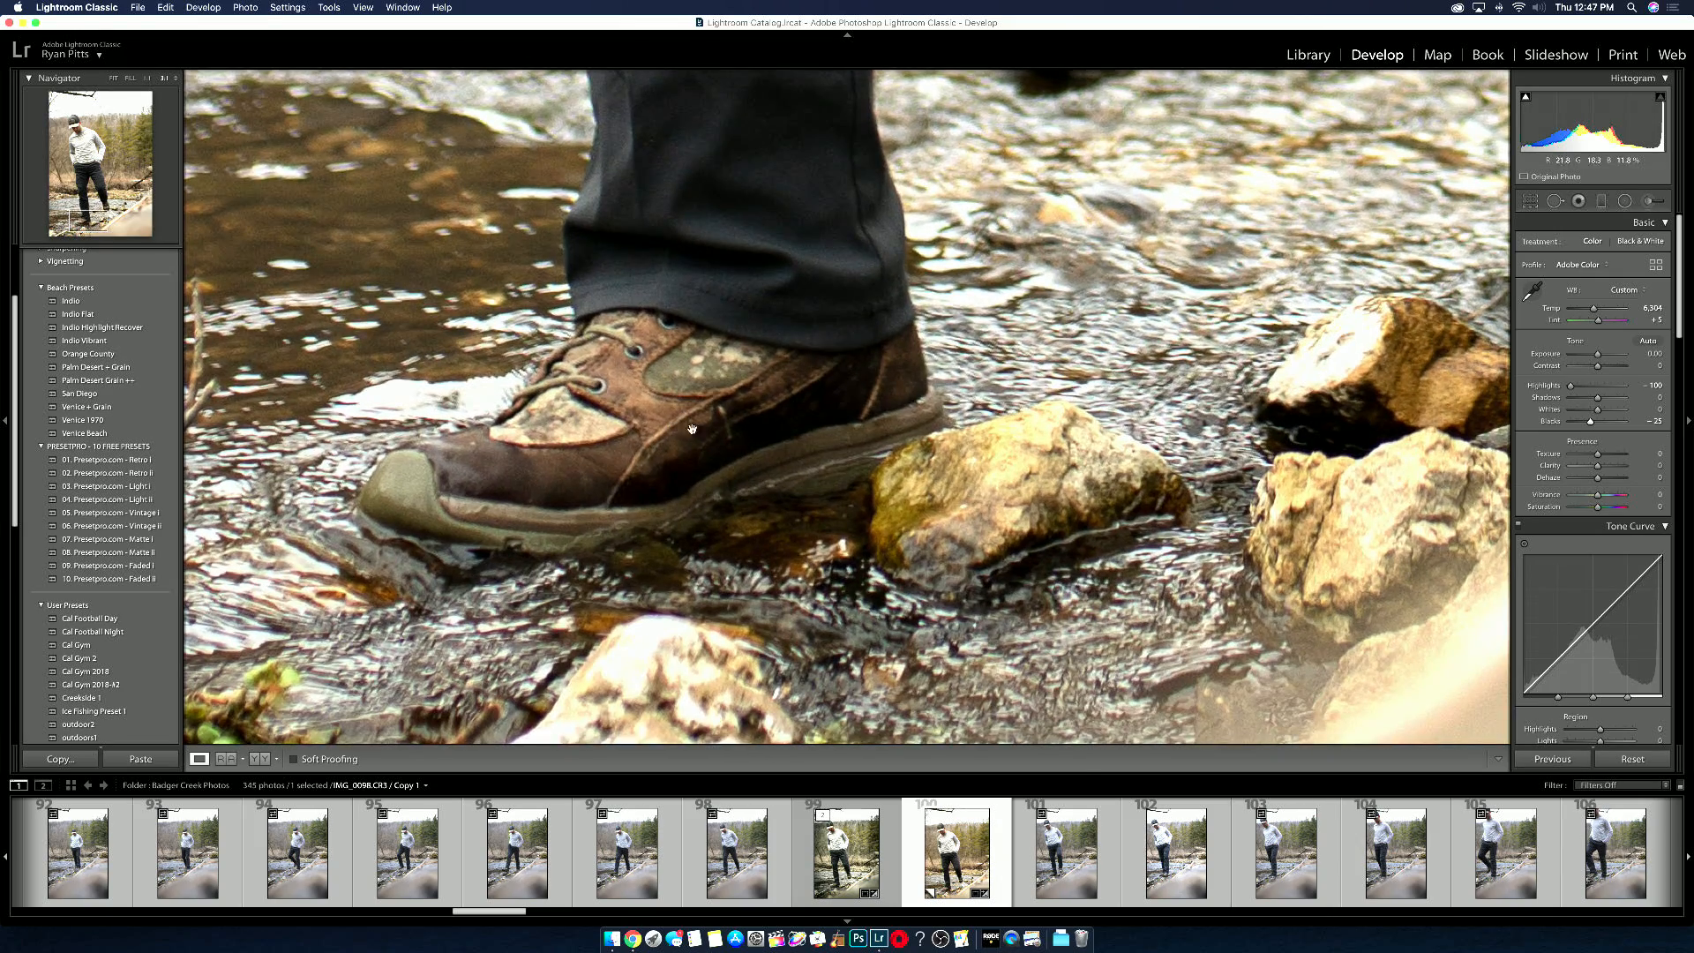
left_click(717, 255)
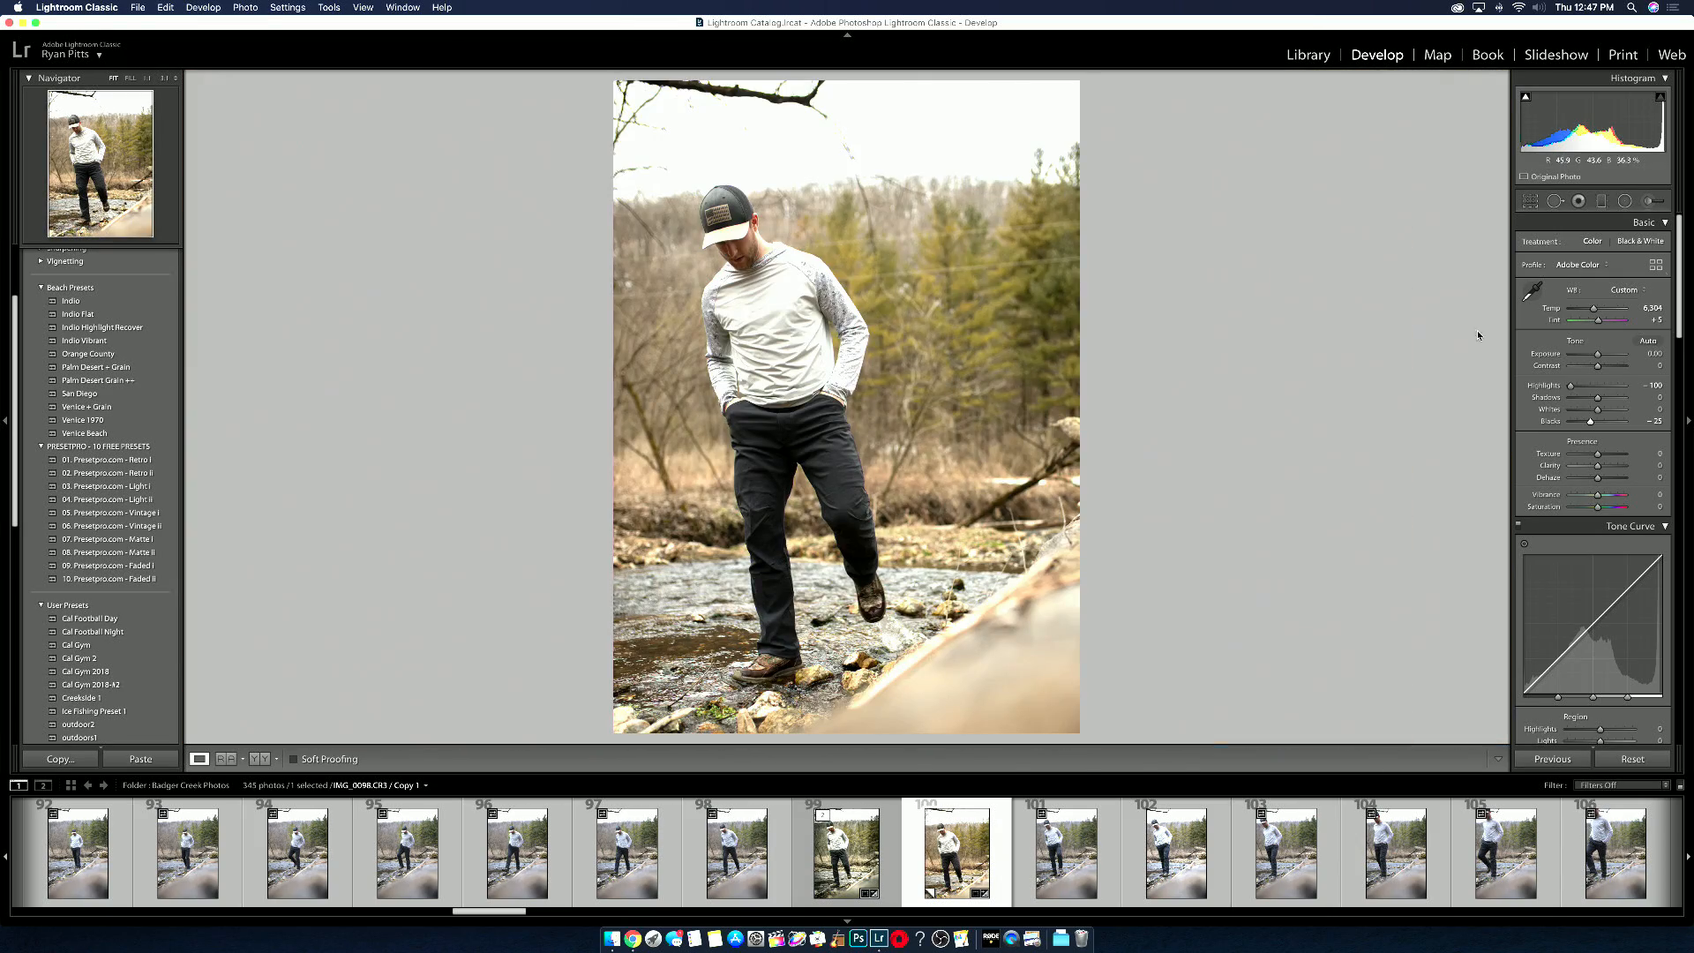
mouse_move(1589, 424)
left_mouse_down()
mouse_move(1570, 424)
mouse_move(1606, 425)
mouse_move(1585, 424)
left_mouse_up()
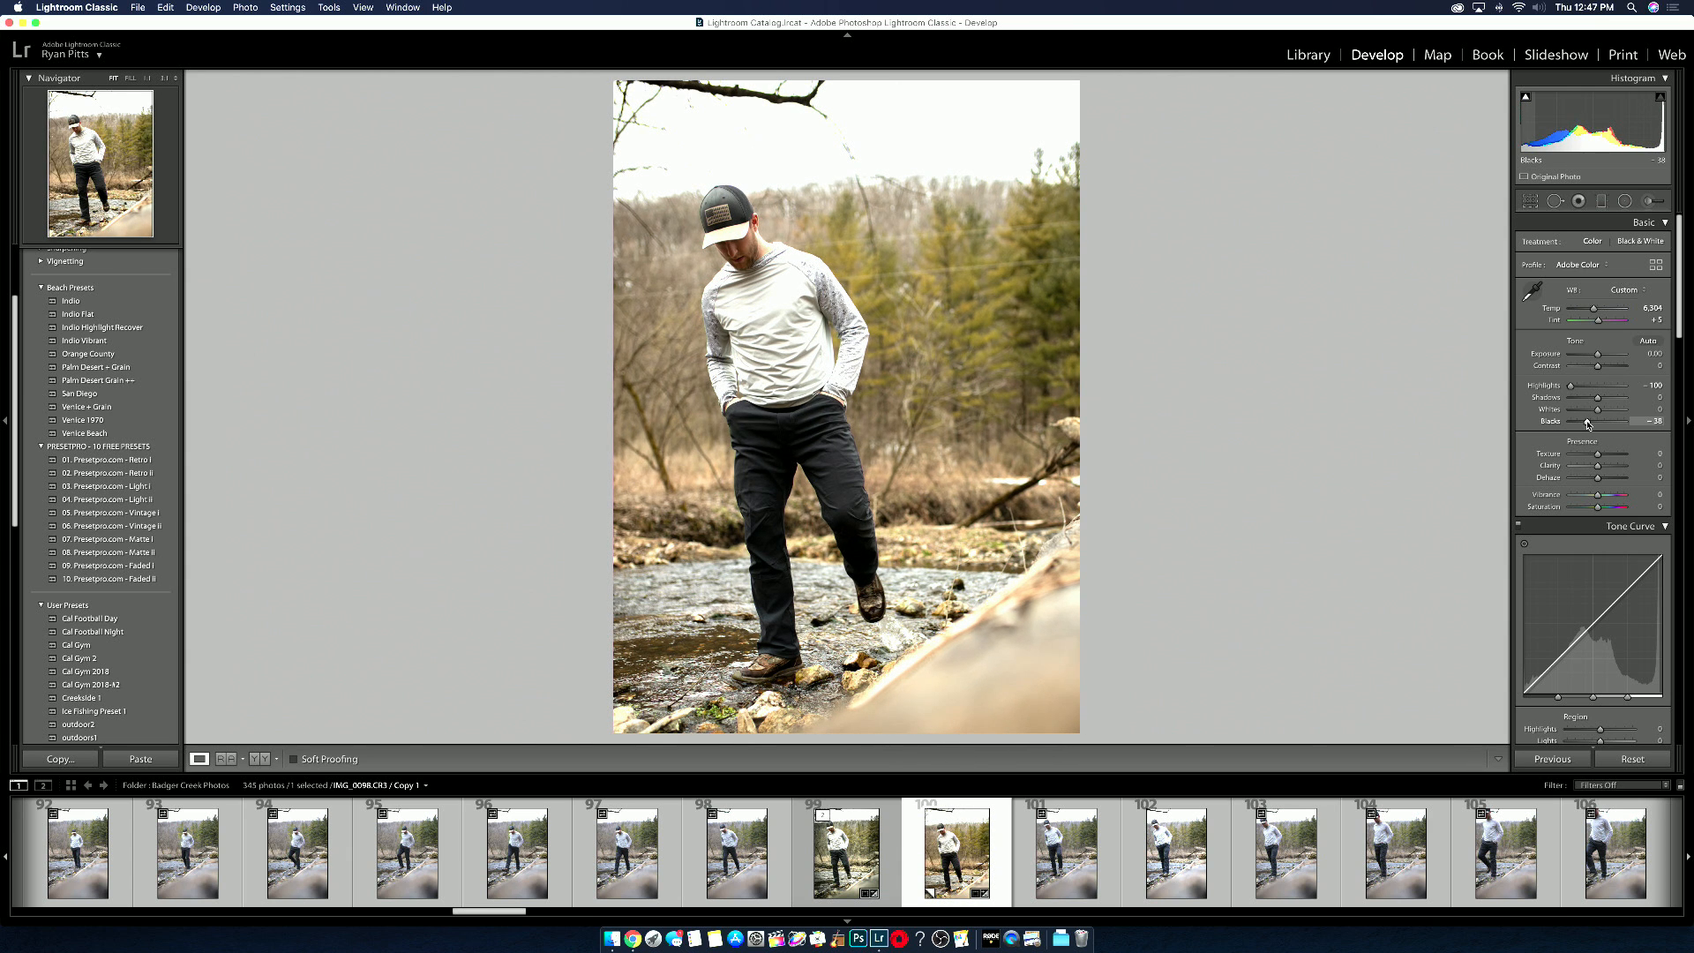
left_click_drag(1587, 425, 1609, 401)
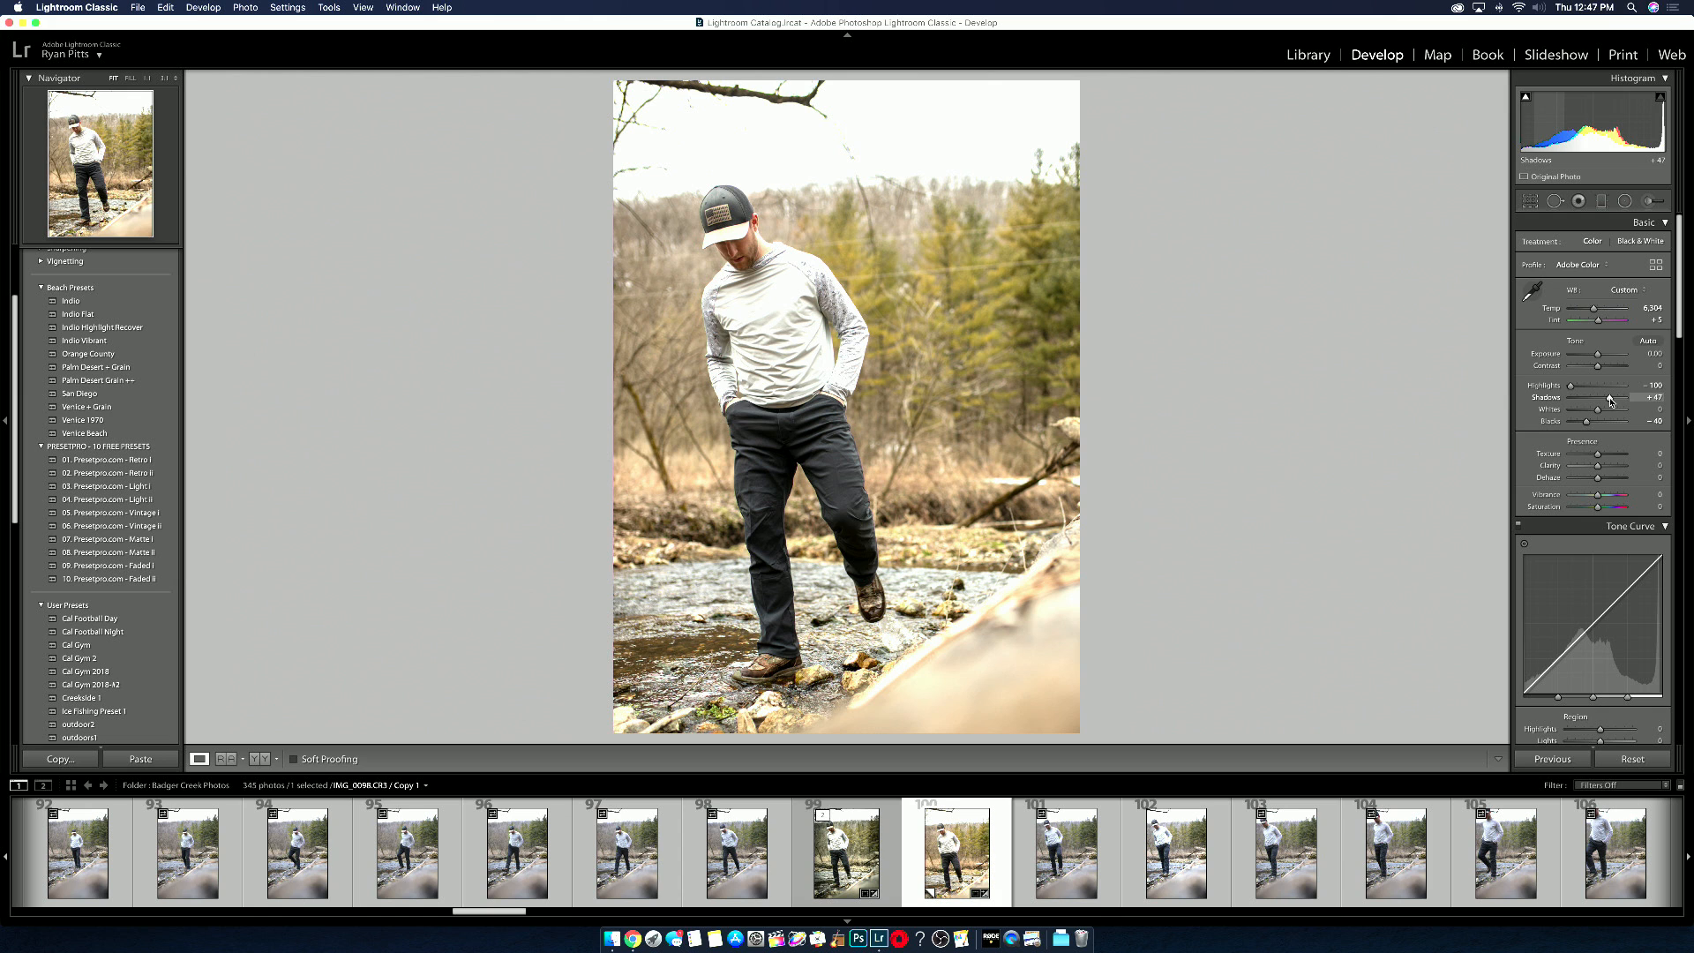
left_click_drag(1611, 400, 1611, 400)
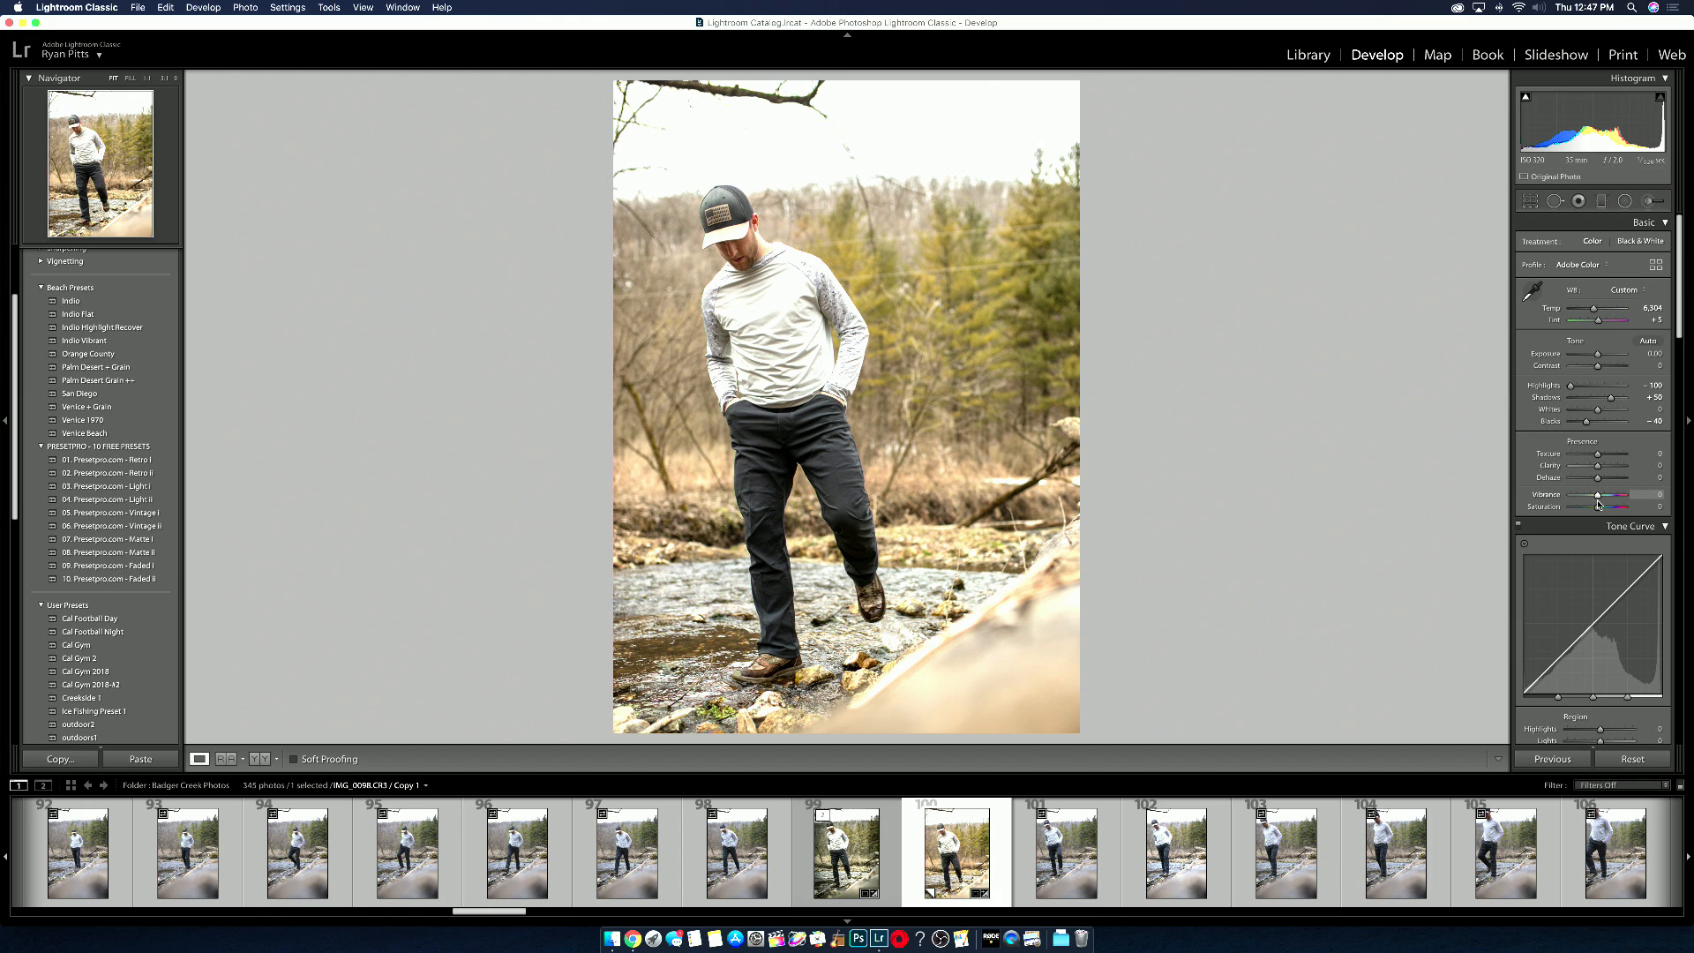
Step: Raise Dehaze to +54 and lower Contrast to -20
left_click(1611, 480)
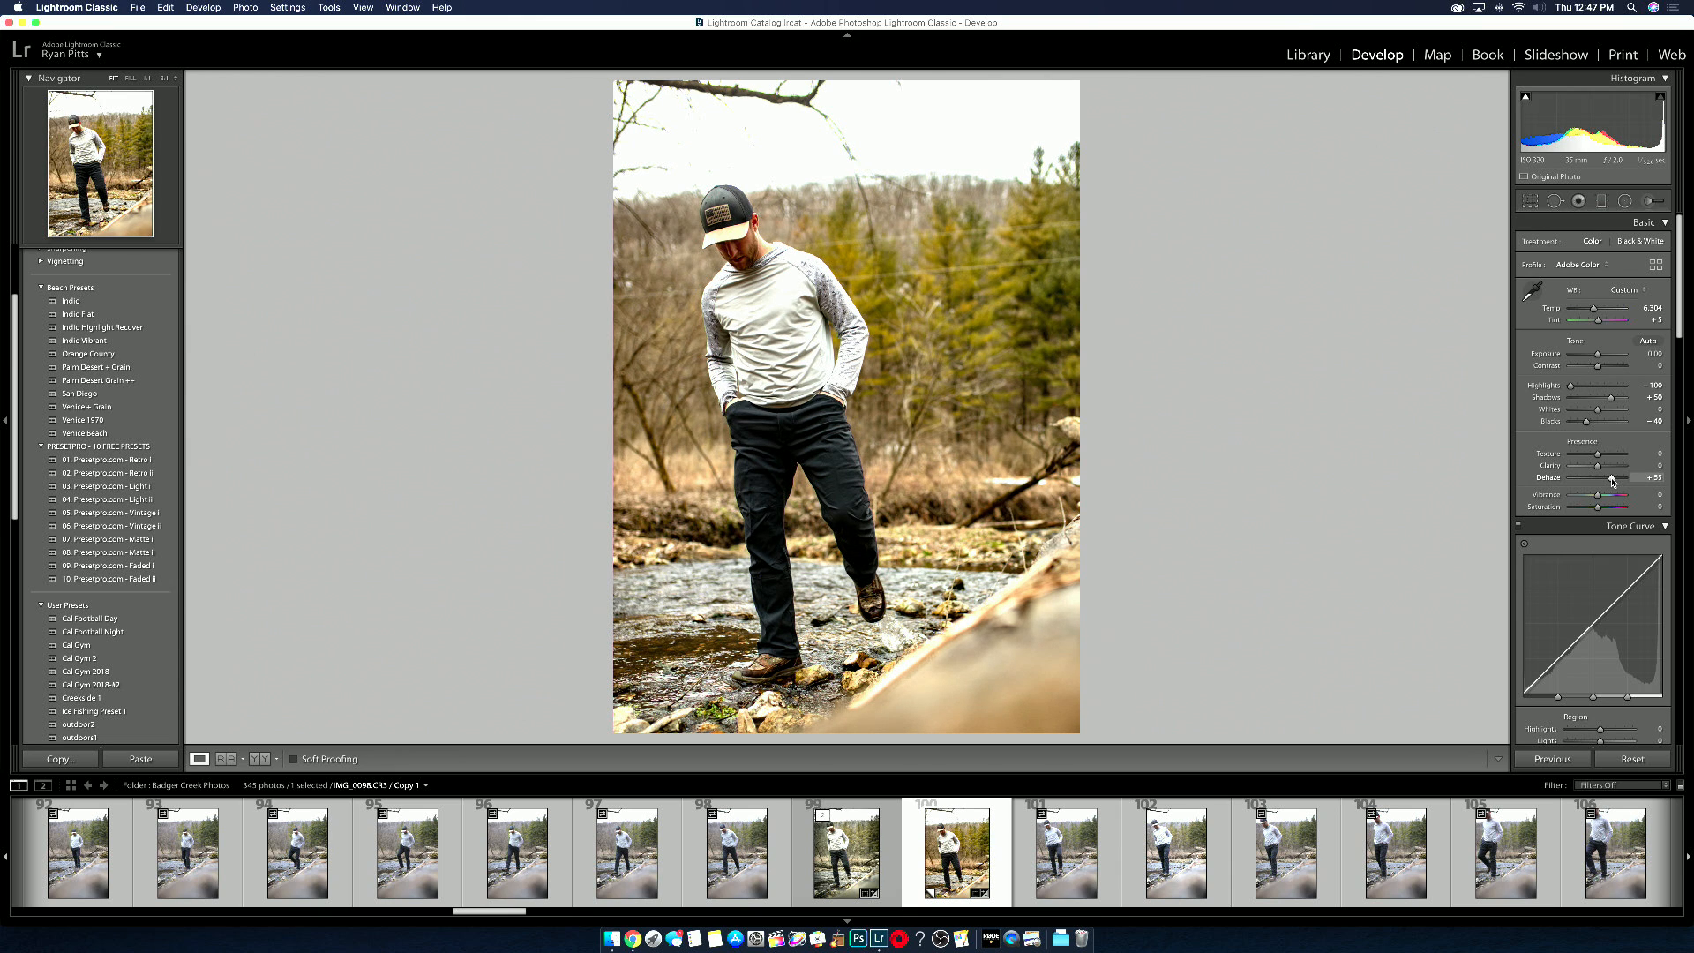
left_click_drag(1599, 369, 1593, 371)
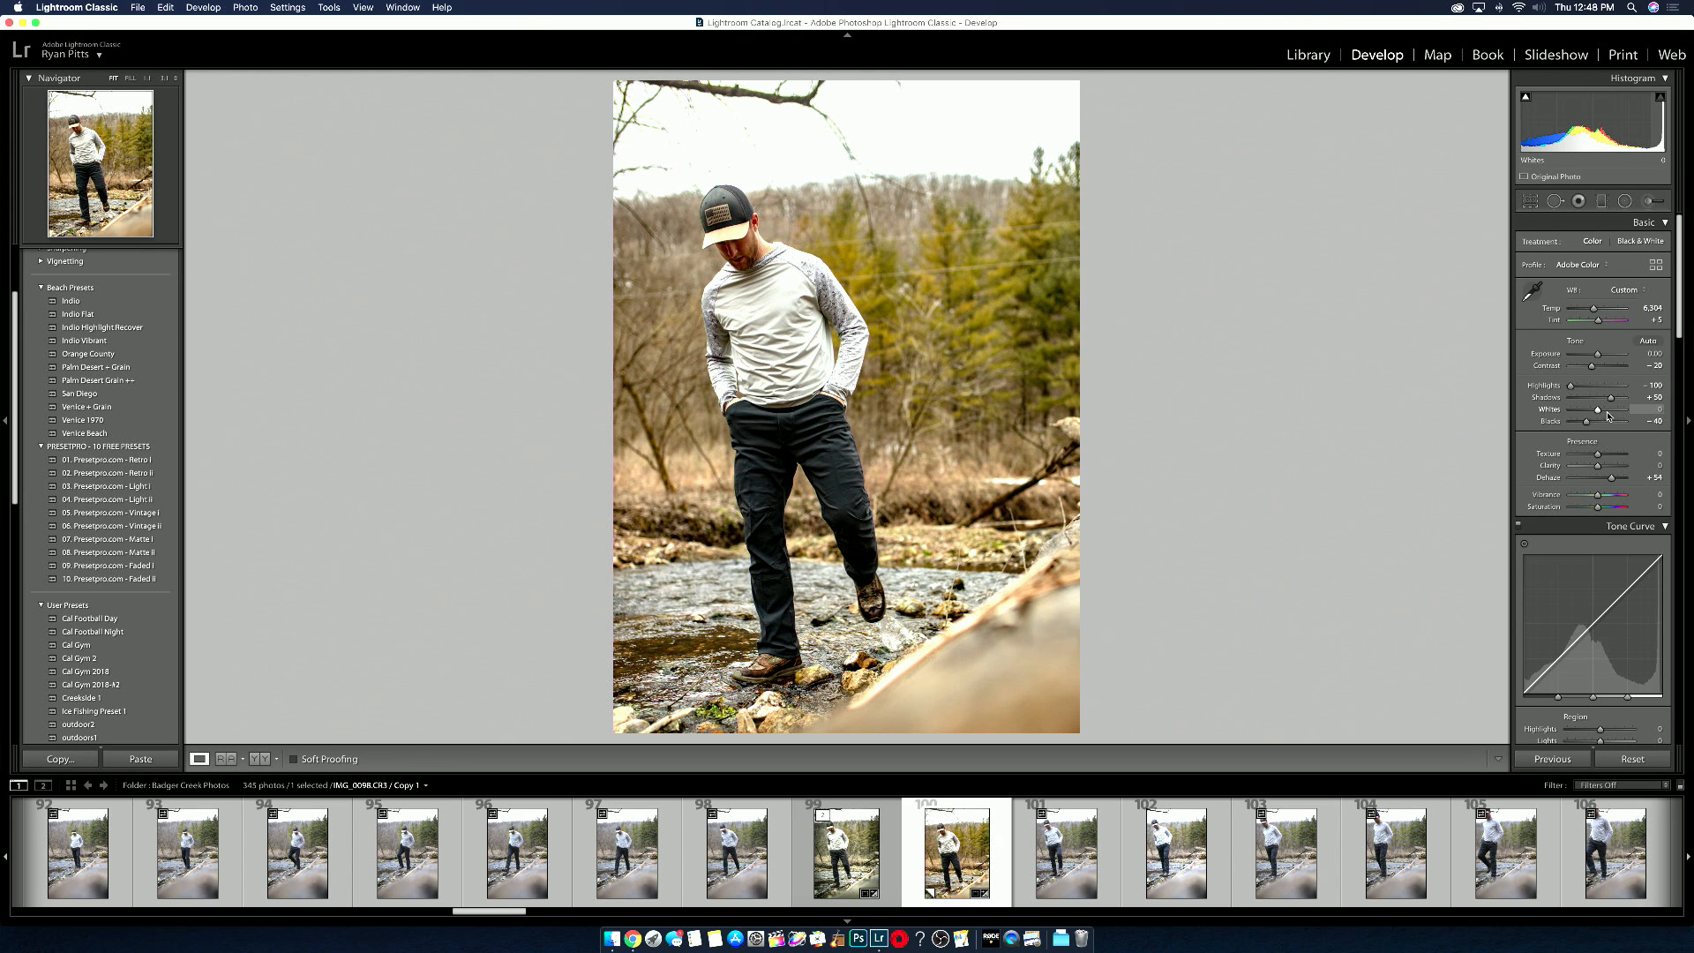
Step: Raise Whites to +14 and check the detail in the man's shirt up close
left_click_drag(1606, 413, 1600, 413)
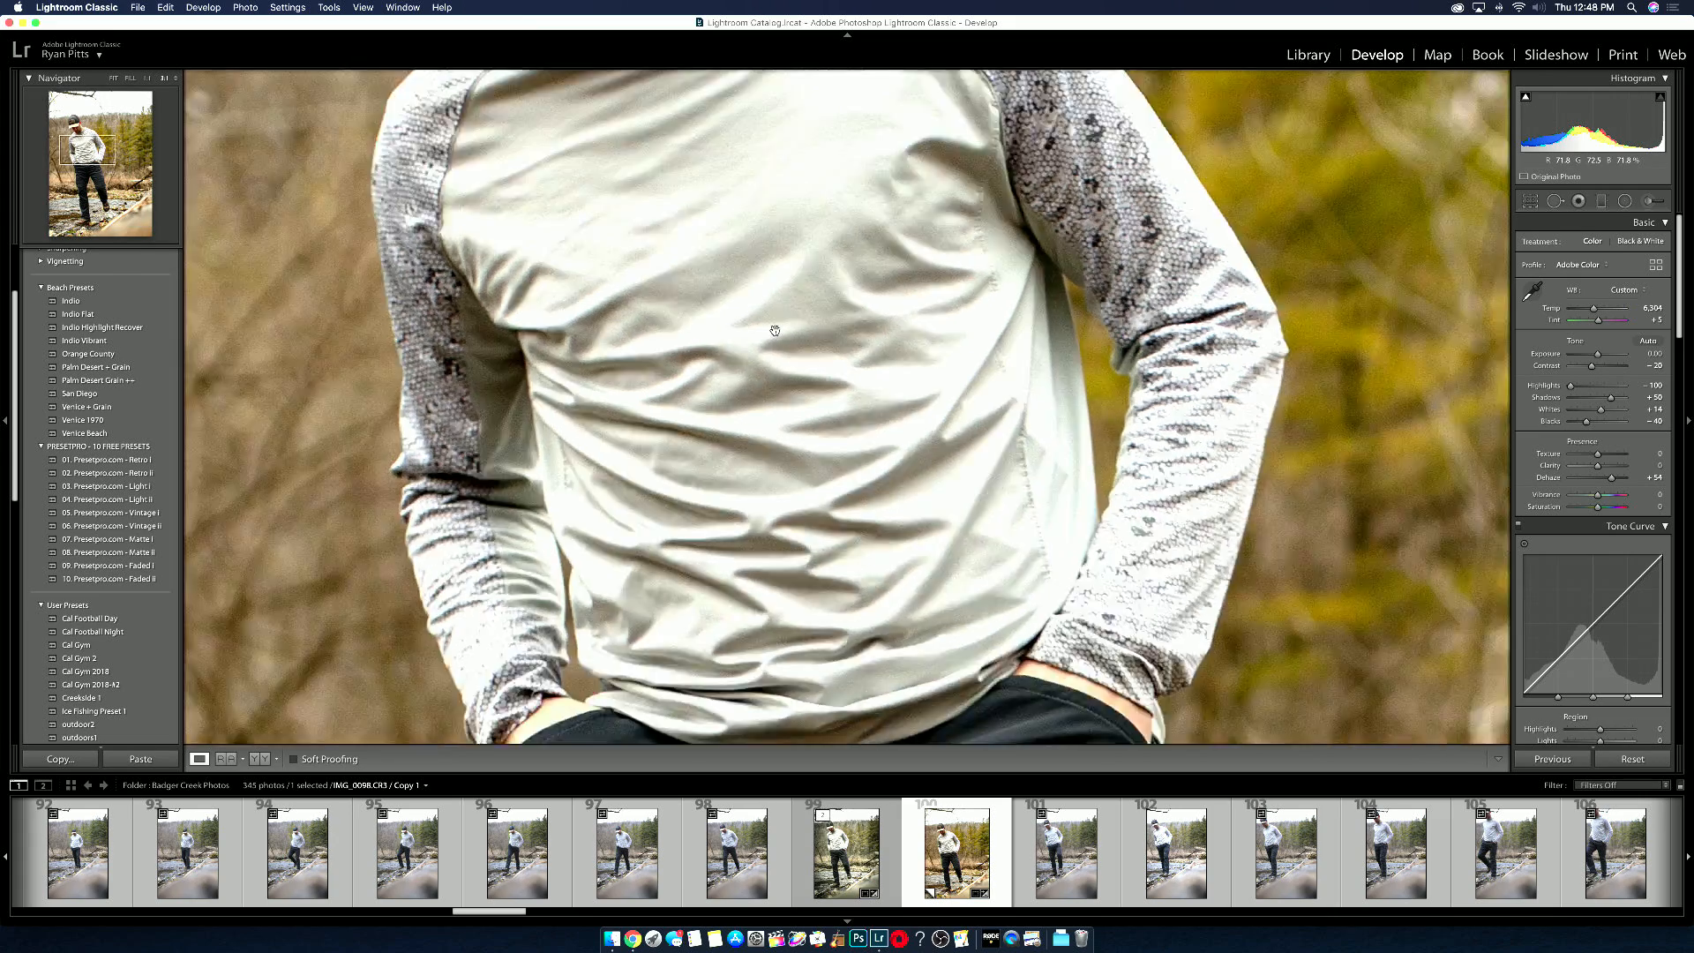
left_click(774, 332)
left_click(719, 272)
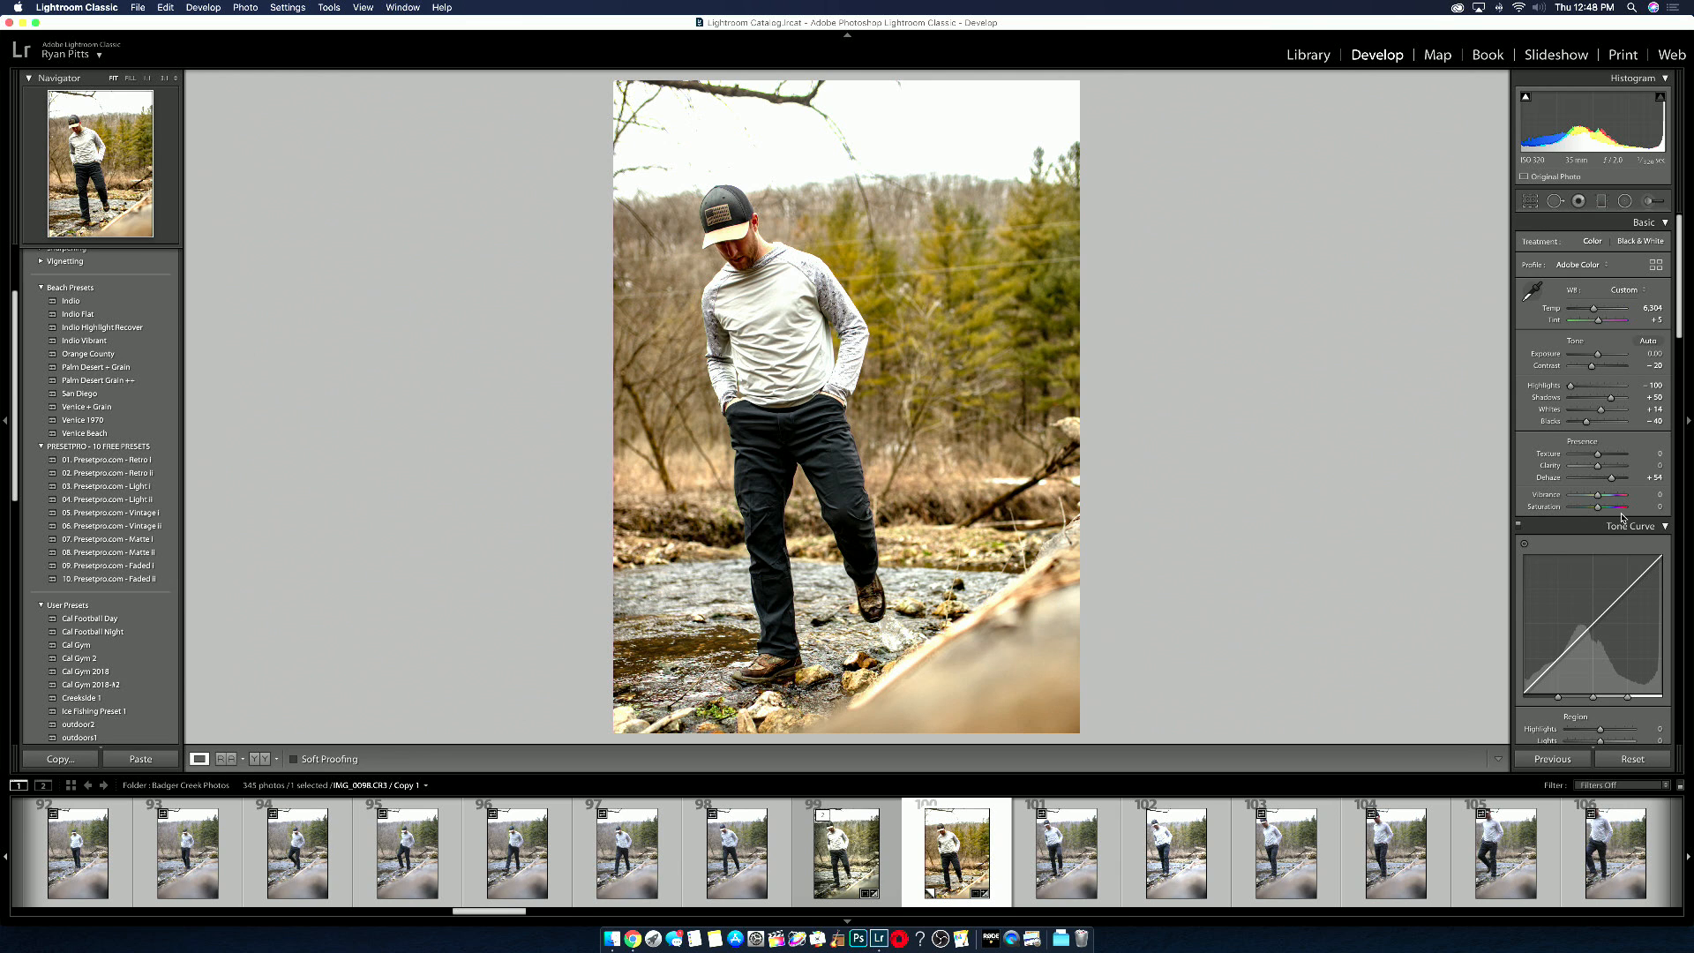
Step: Try reducing Vibrance to -29 and reset it to its default
left_click_drag(1597, 494, 1589, 497)
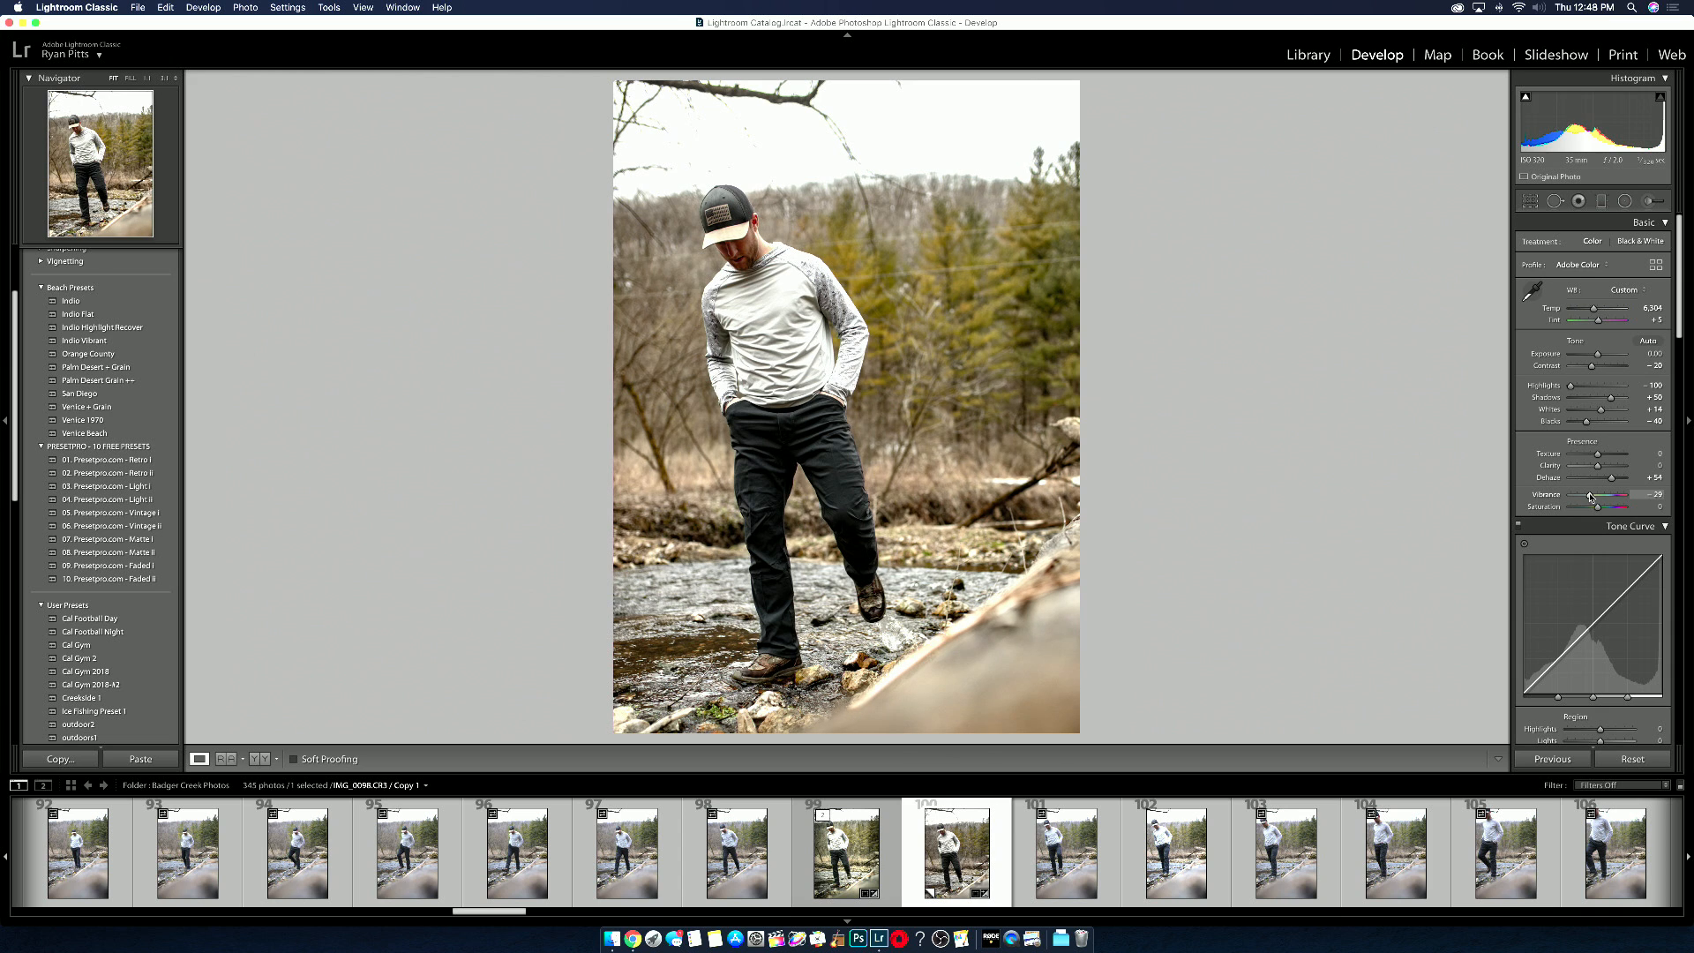
double_click(1590, 496)
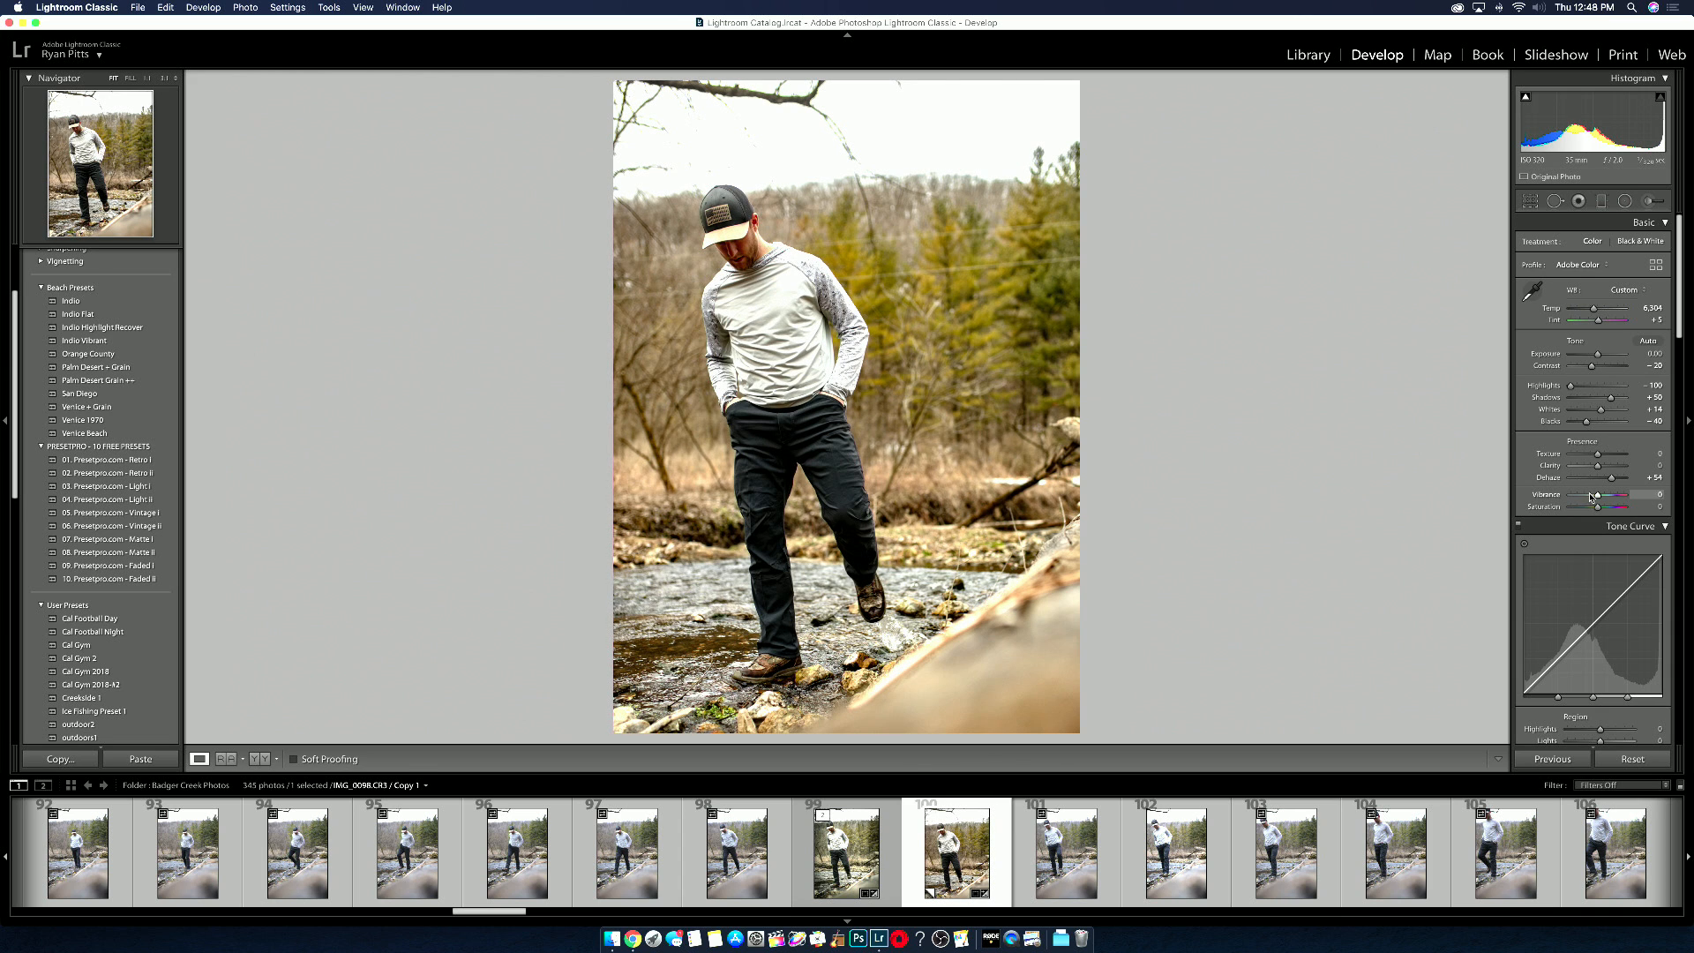
left_click_drag(1598, 497, 1593, 498)
Step: Lower the overall Saturation, settling on a slightly milder reduction than -36
left_click_drag(1593, 499, 1587, 509)
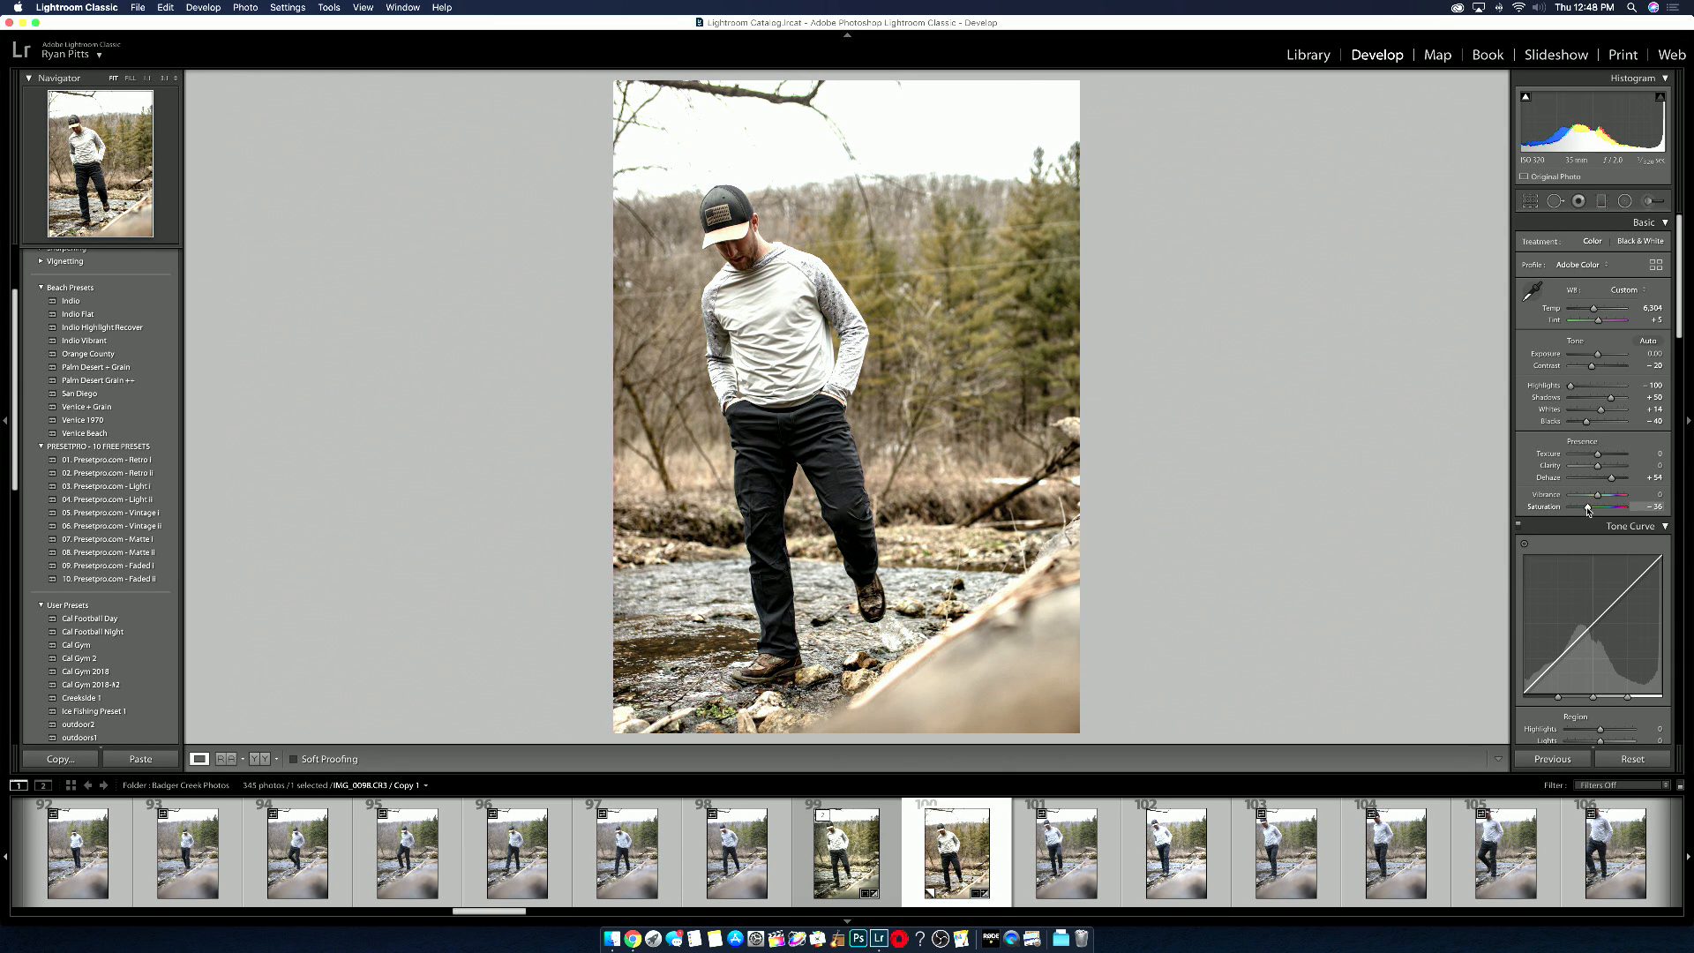
left_click_drag(1586, 509, 1590, 511)
Step: In the HSL adjustments, set the green hue to -100 and the green luminance to +67
scroll(1544, 506, "down", 8)
scroll(1544, 506, "down", 1)
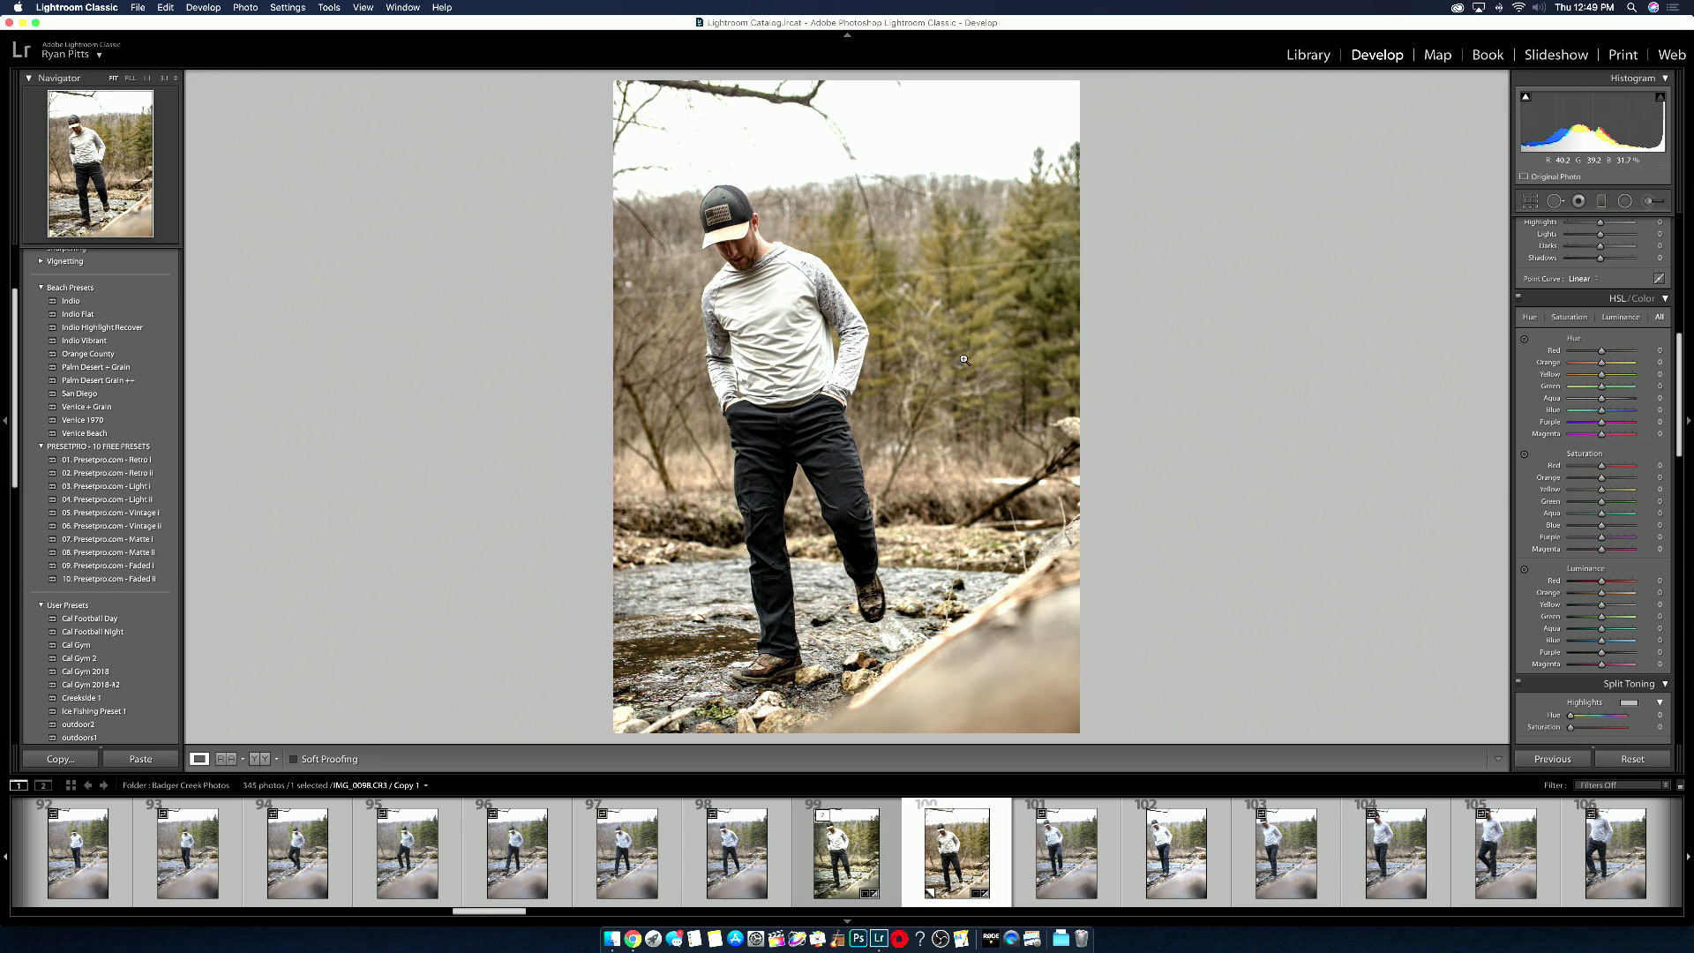
scroll(1638, 477, "down", 1)
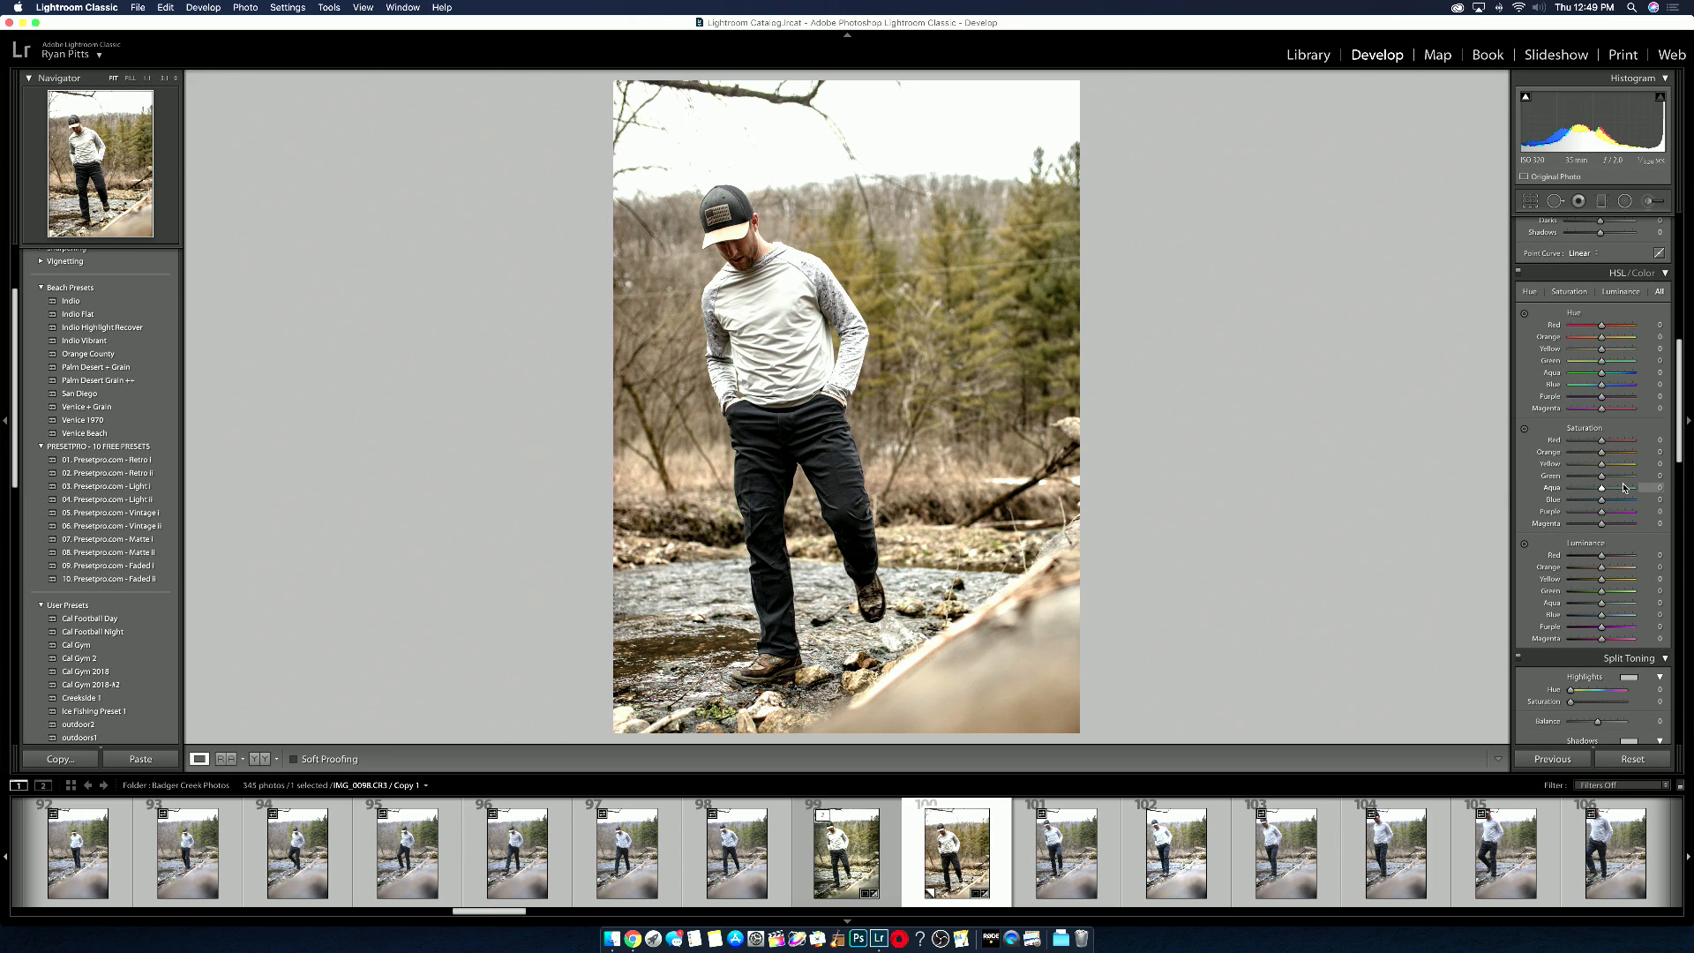
mouse_move(1602, 477)
left_mouse_down()
mouse_move(1652, 482)
mouse_move(1616, 479)
left_mouse_up()
left_click_drag(1606, 366, 1452, 353)
left_click_drag(1601, 591, 1621, 598)
Step: Set blue, purple and magenta saturation to -100, and raise aqua, blue, purple and magenta luminance to +100
left_click_drag(1601, 499, 1505, 500)
left_click_drag(1602, 605, 1671, 638)
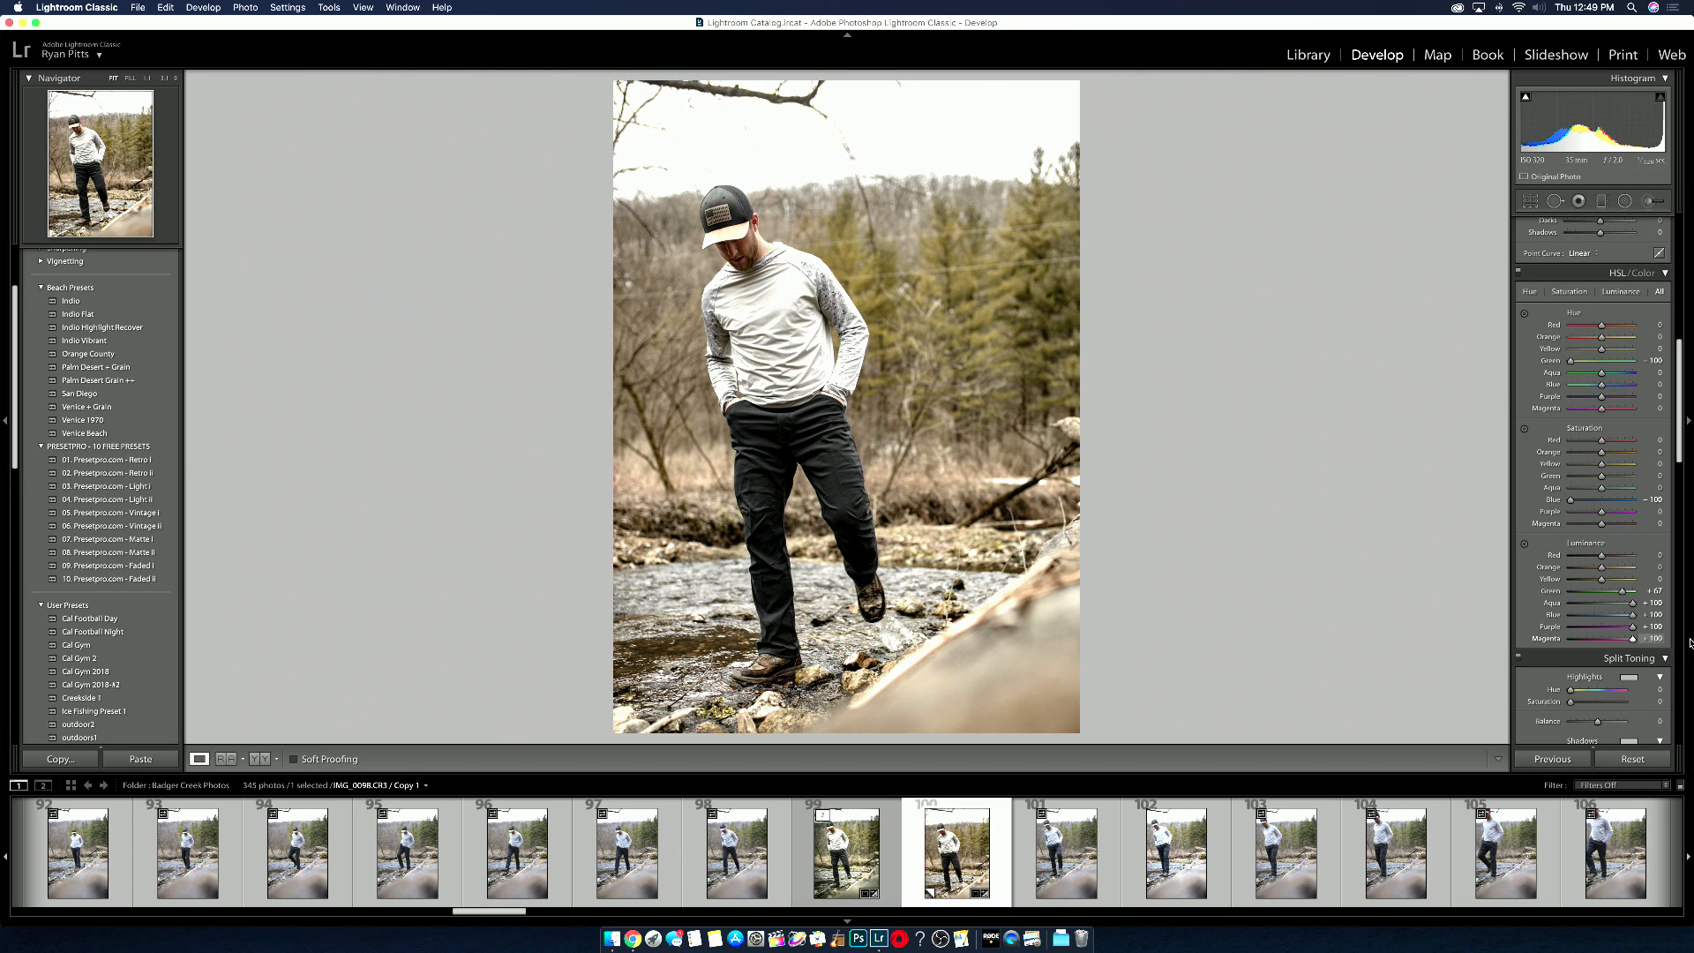
left_click_drag(1601, 511, 1600, 458)
Step: Raise the orange luminance to +20 and check the man's face and raised boot up close
left_click(1618, 570)
left_click_drag(1619, 571, 1607, 571)
left_click(734, 245)
left_click(756, 242)
left_click(881, 639)
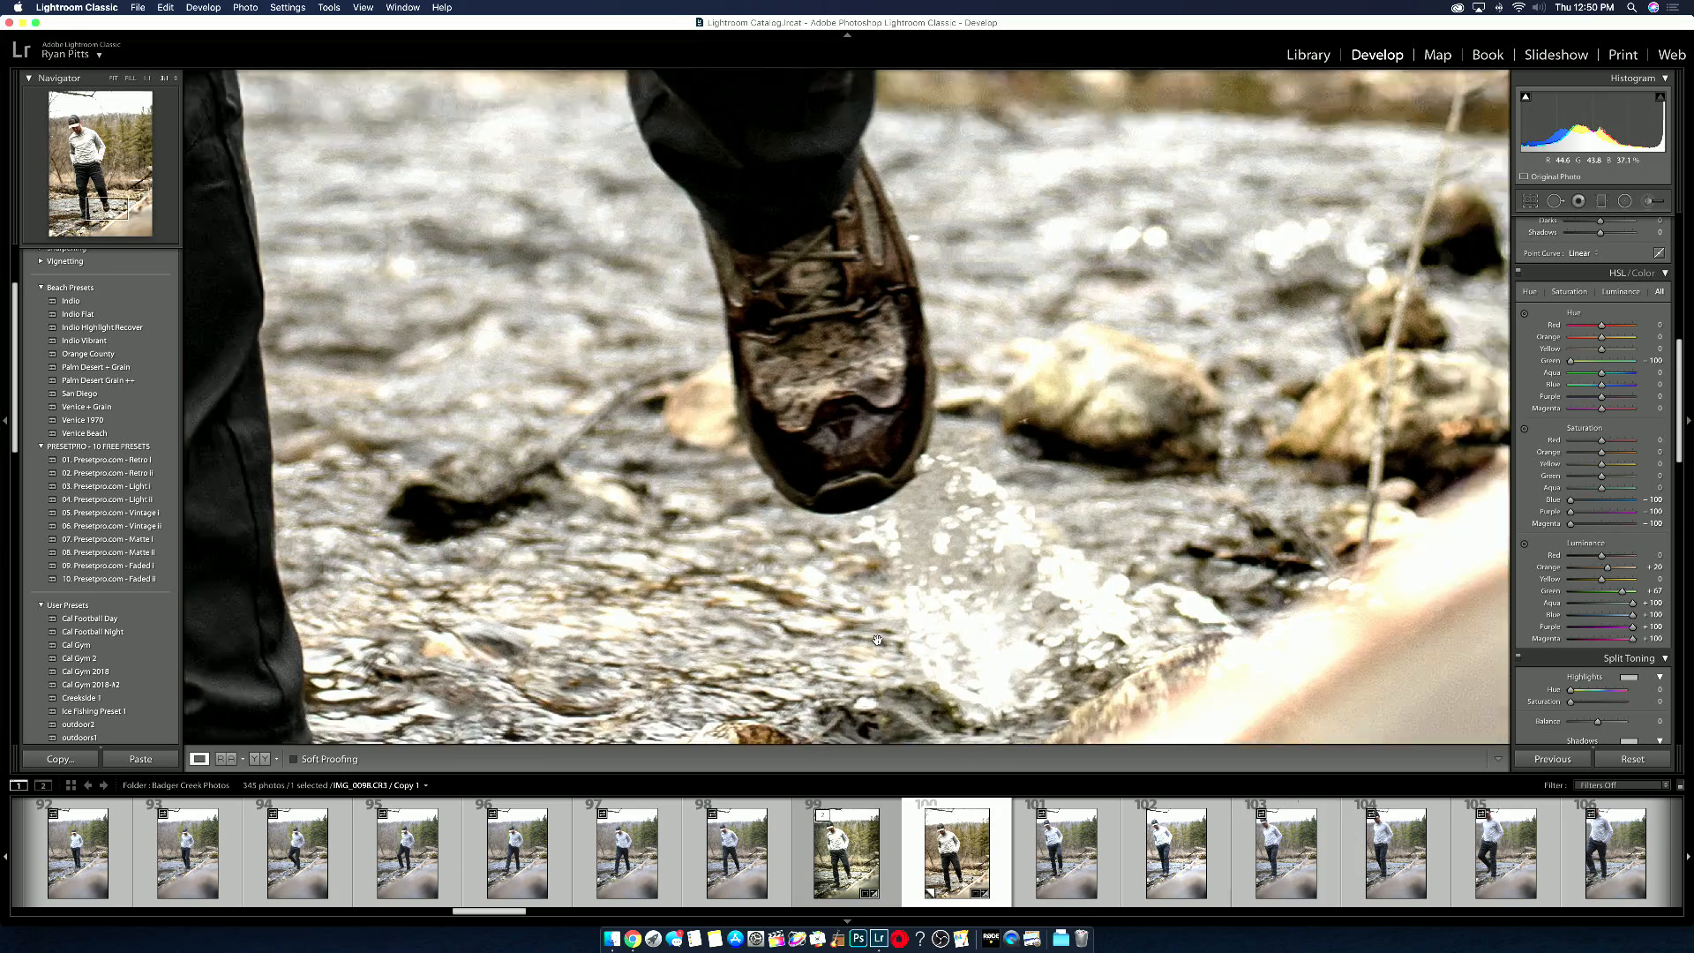
left_click(1008, 505)
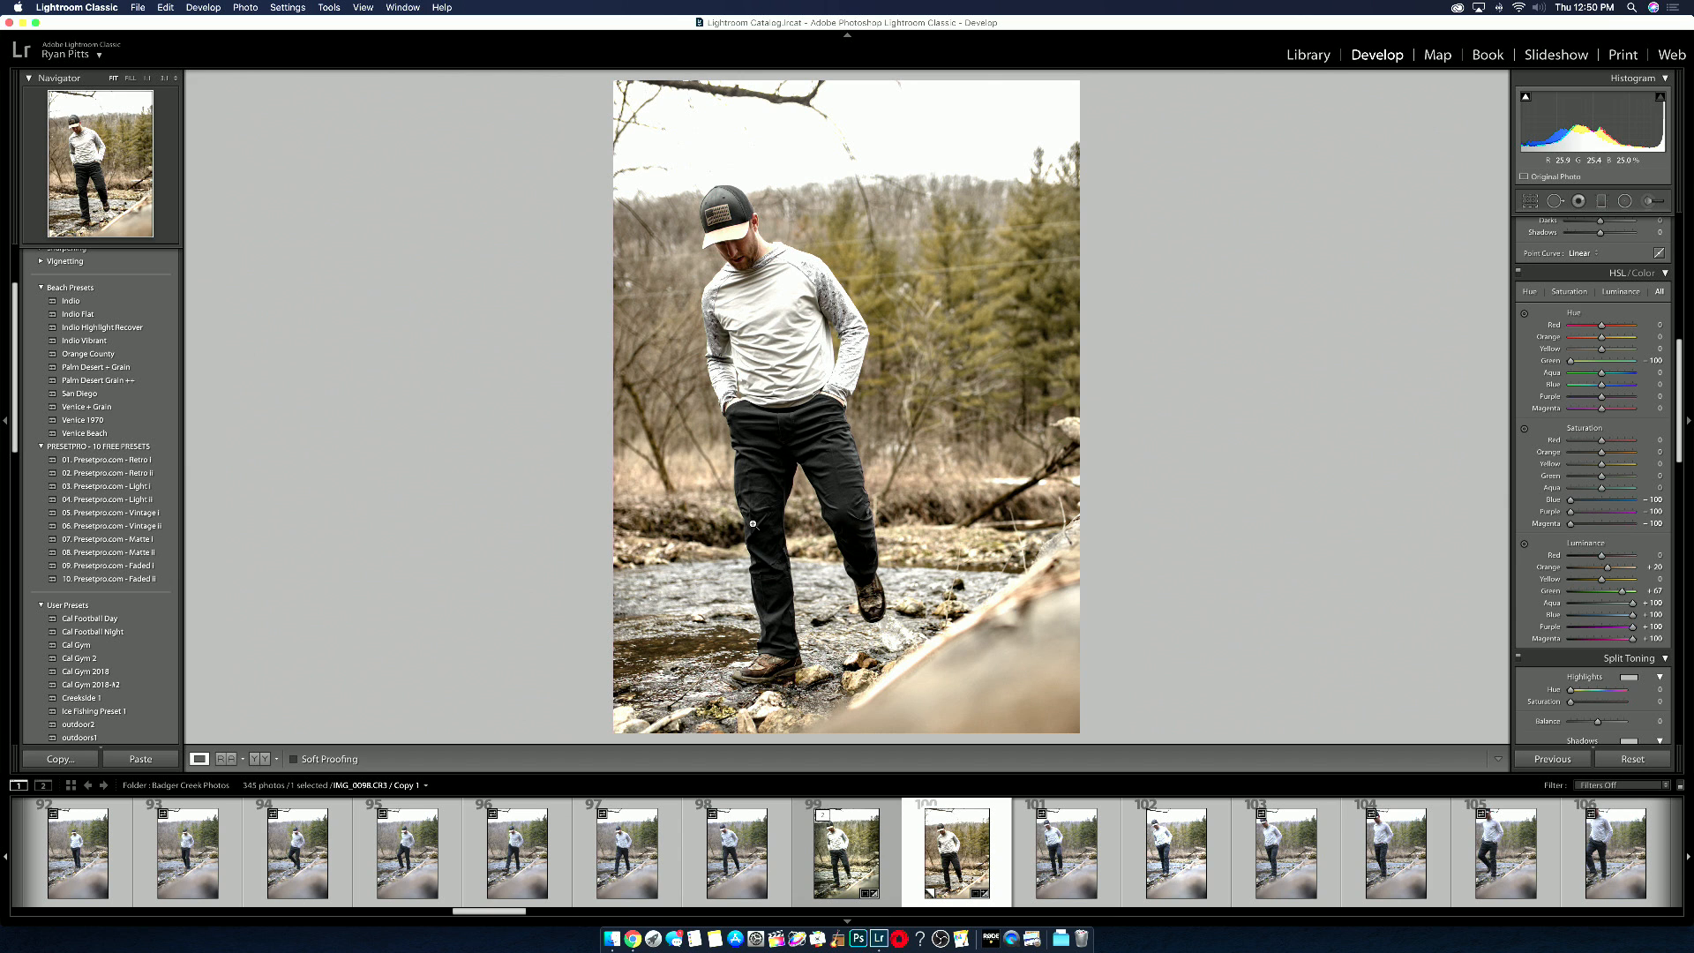
Step: Shift the white balance Tint towards green, to -9
scroll(1635, 404, "up", 3)
scroll(1636, 404, "up", 5)
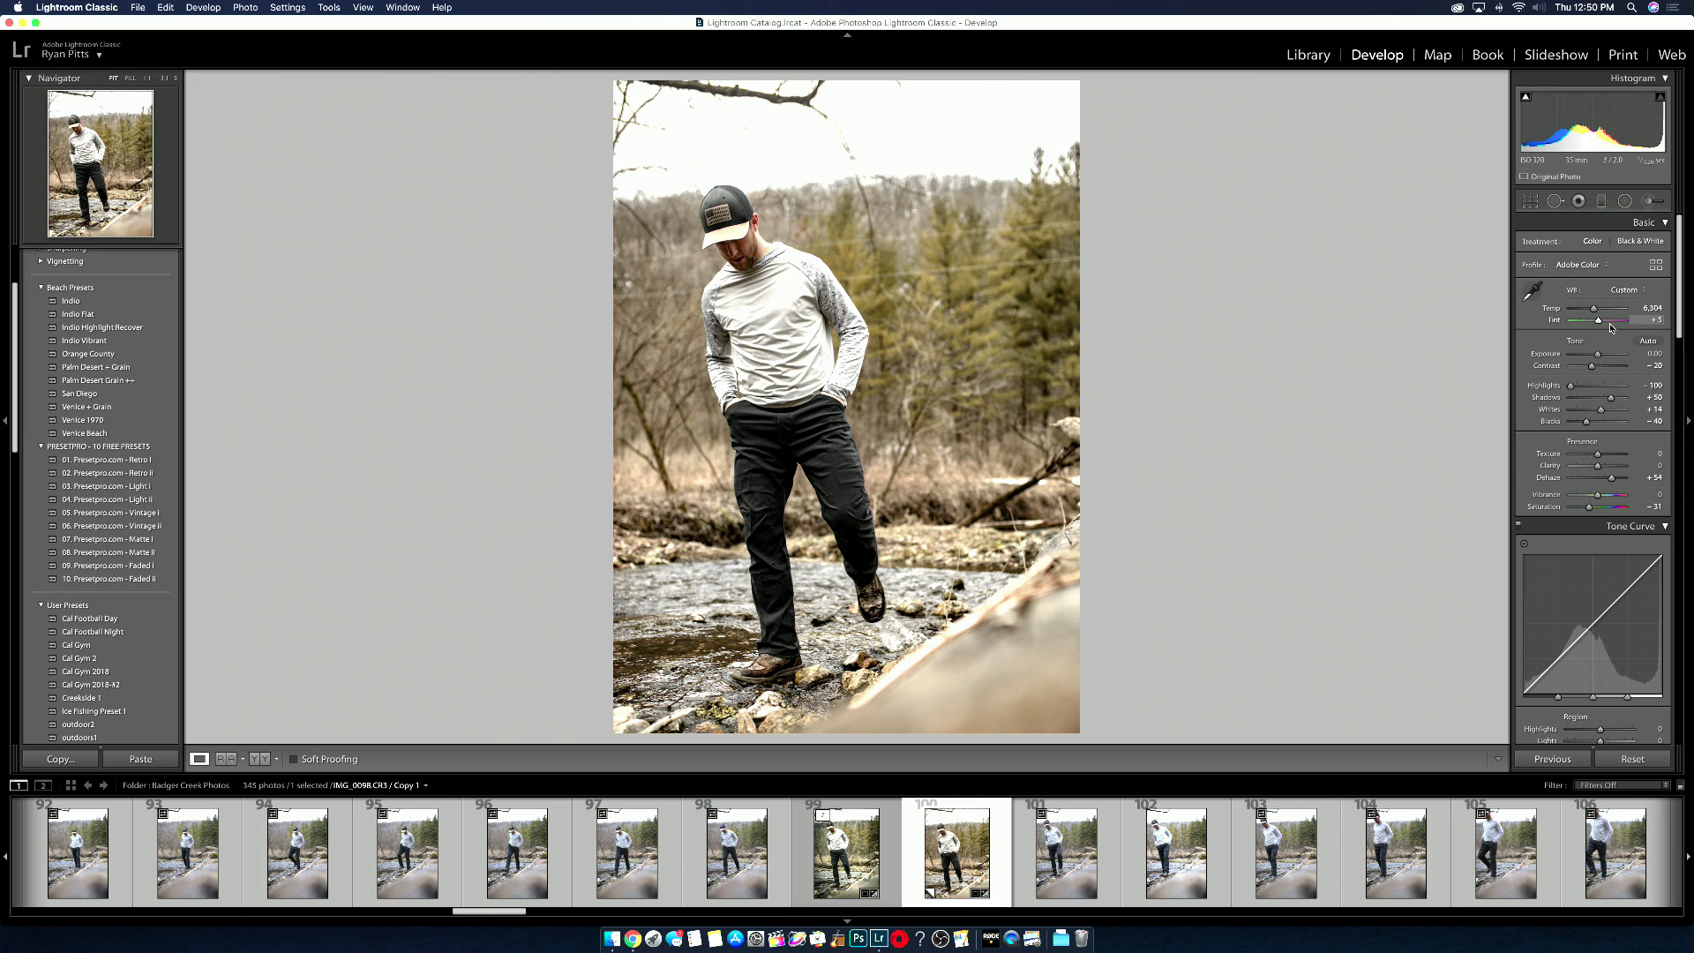
left_click_drag(1596, 321, 1593, 321)
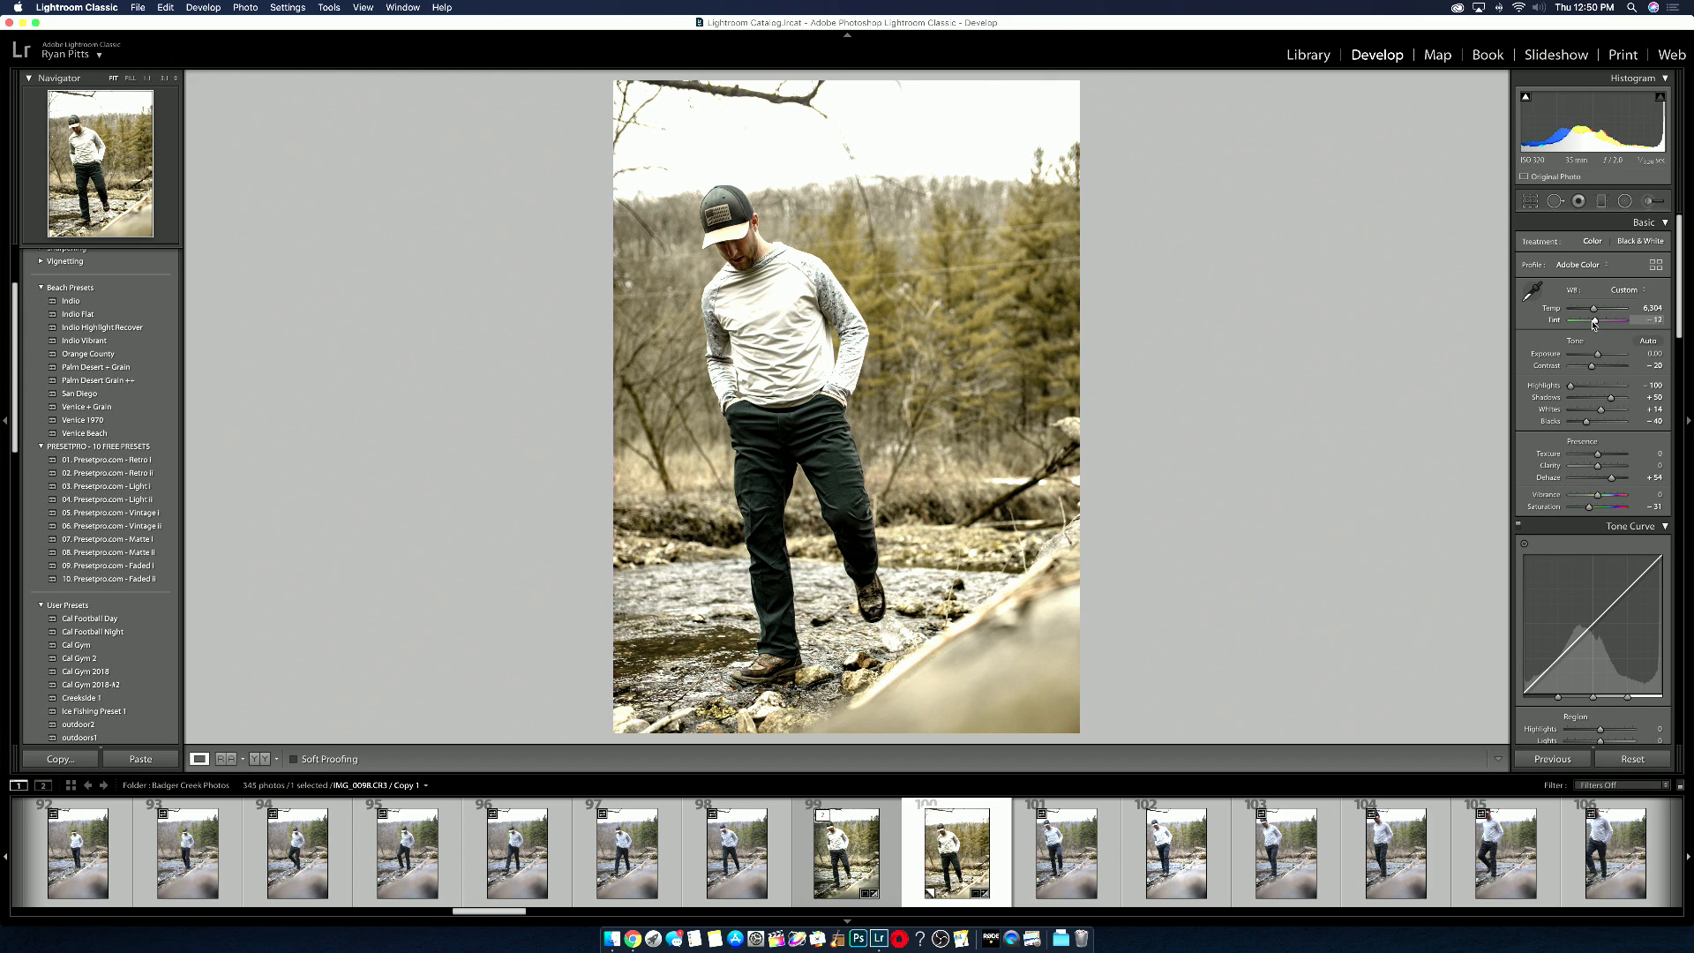
left_click_drag(1594, 323, 1595, 323)
Step: Reduce Shadows to +19 and raise Blacks to -30
left_click_drag(1610, 397, 1601, 399)
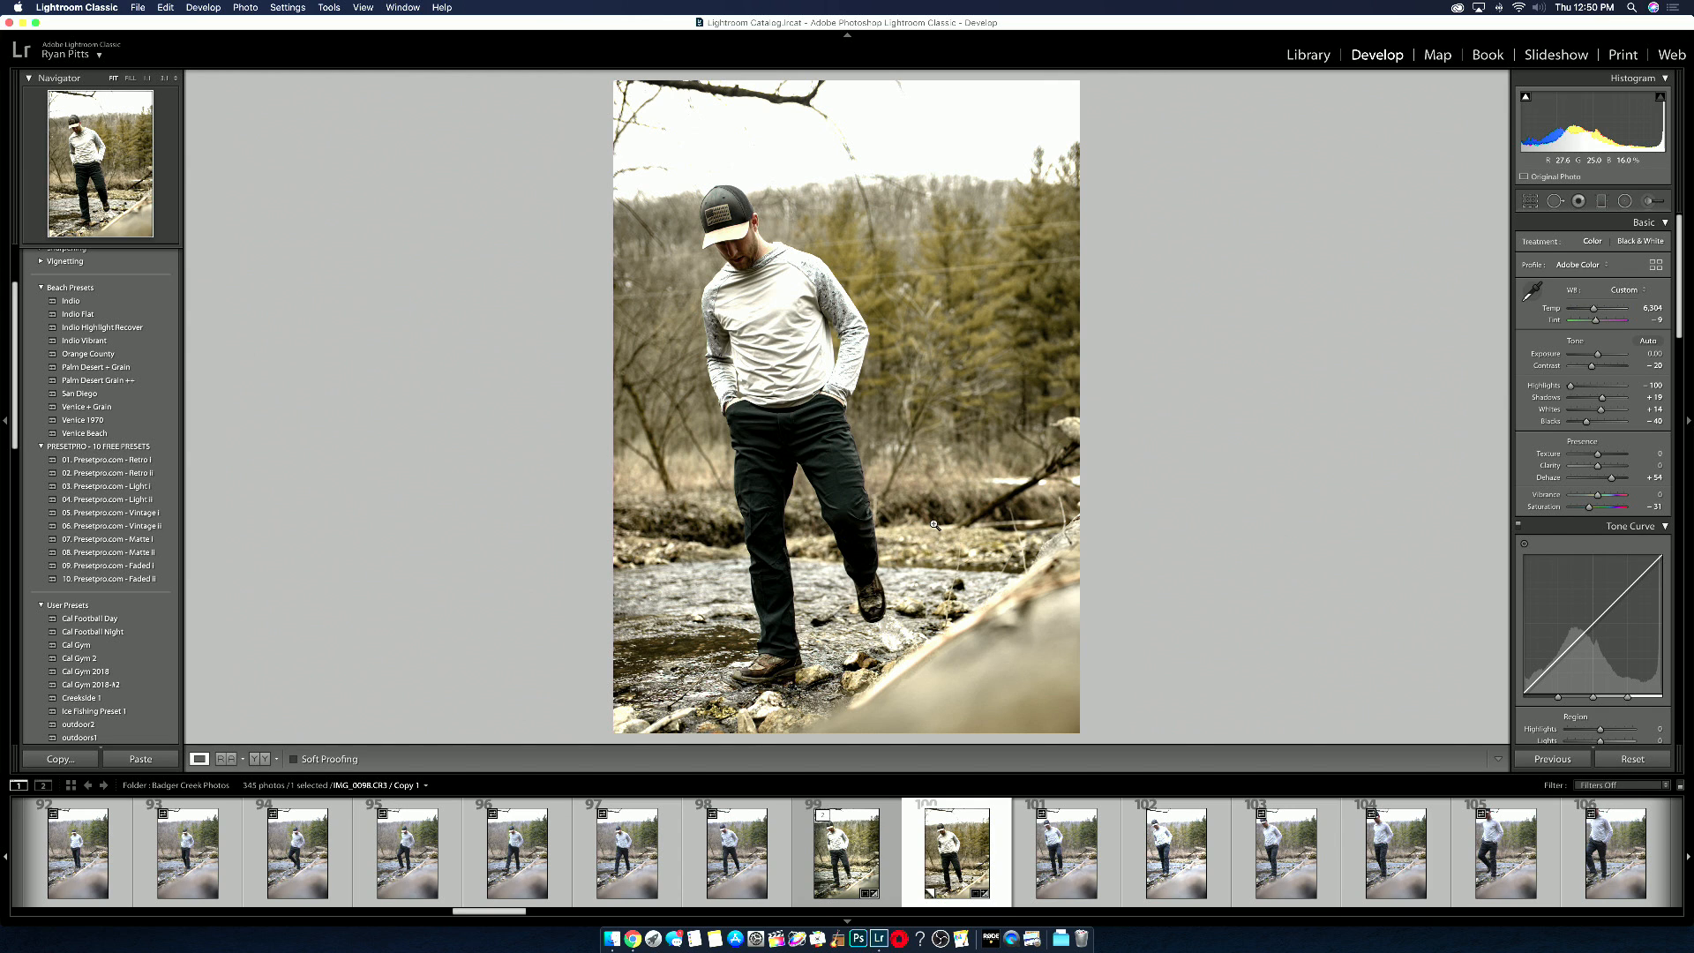
left_click_drag(1585, 424, 1589, 424)
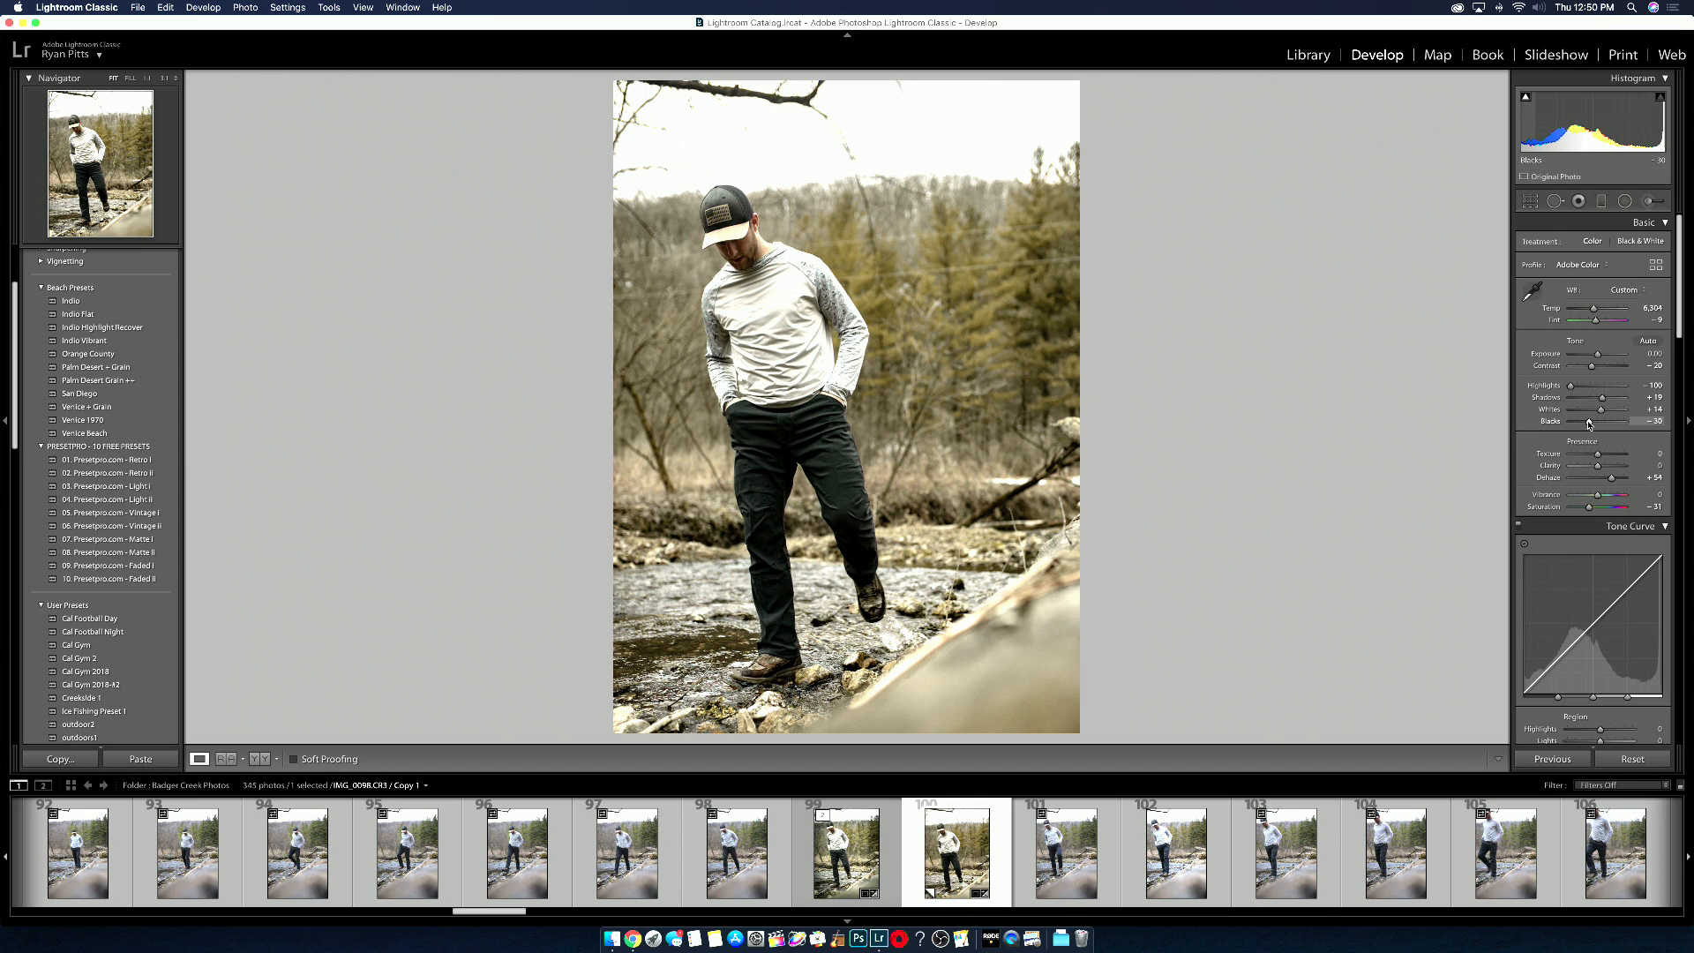
Step: Raise Clarity to +35 and lower Dehaze to +7
left_click(1610, 468)
left_click_drag(1610, 468, 1612, 472)
double_click(1611, 468)
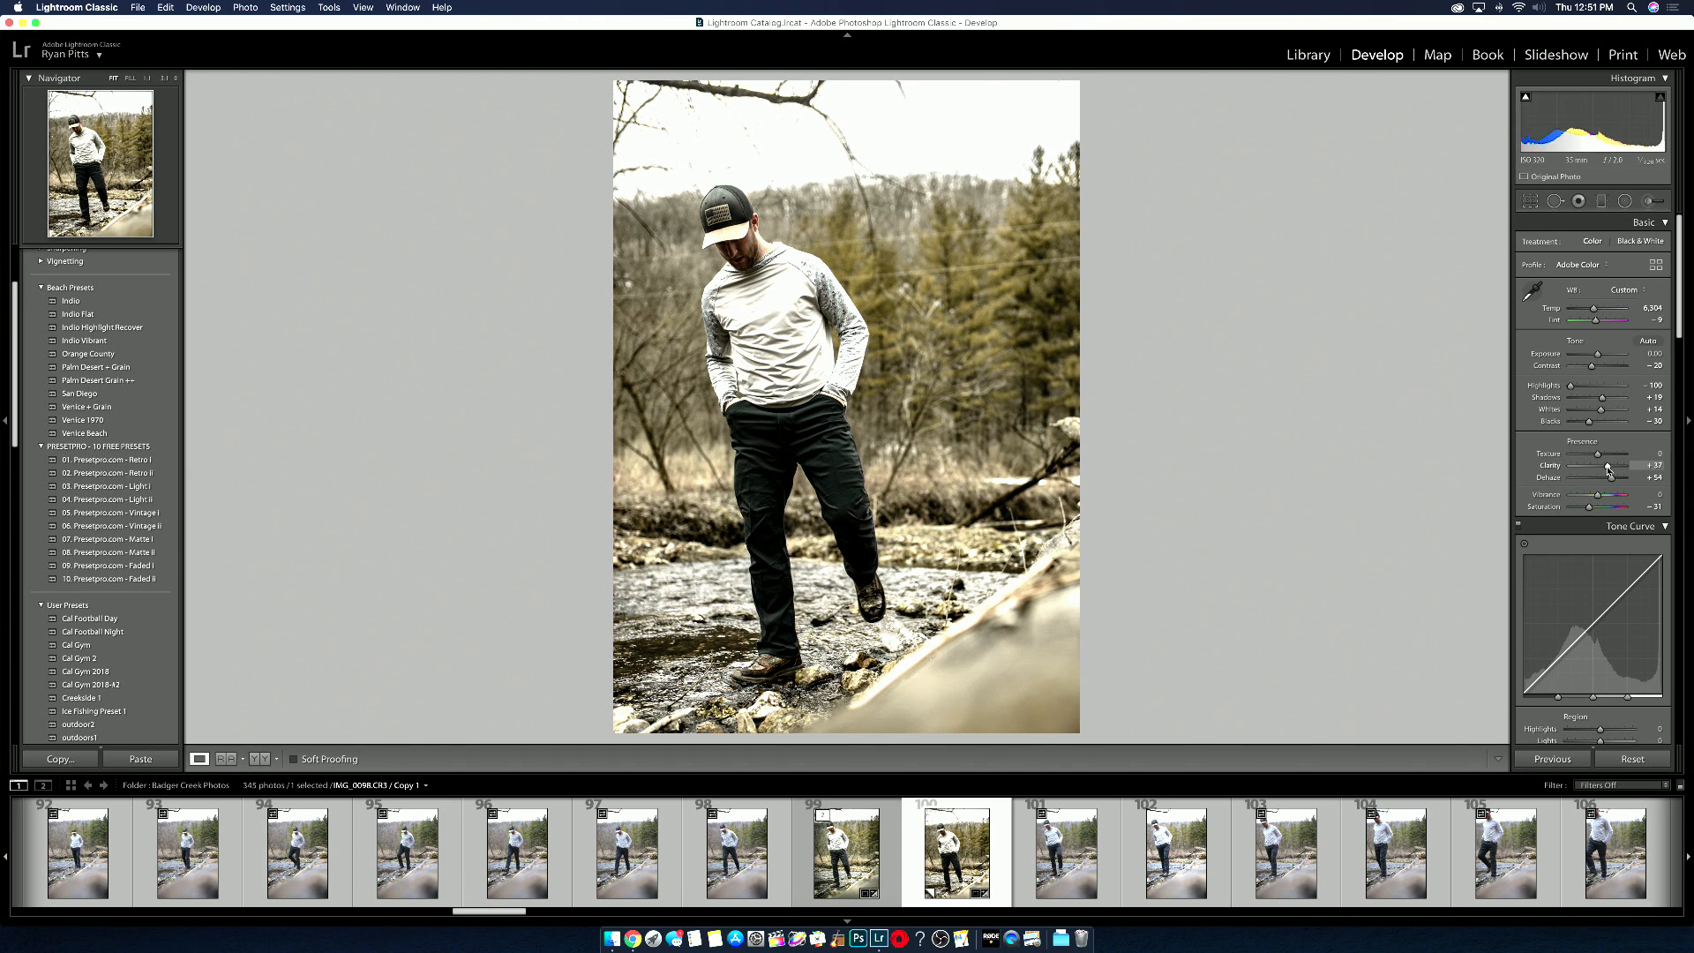
left_click(1609, 471)
left_click_drag(1610, 476, 1600, 478)
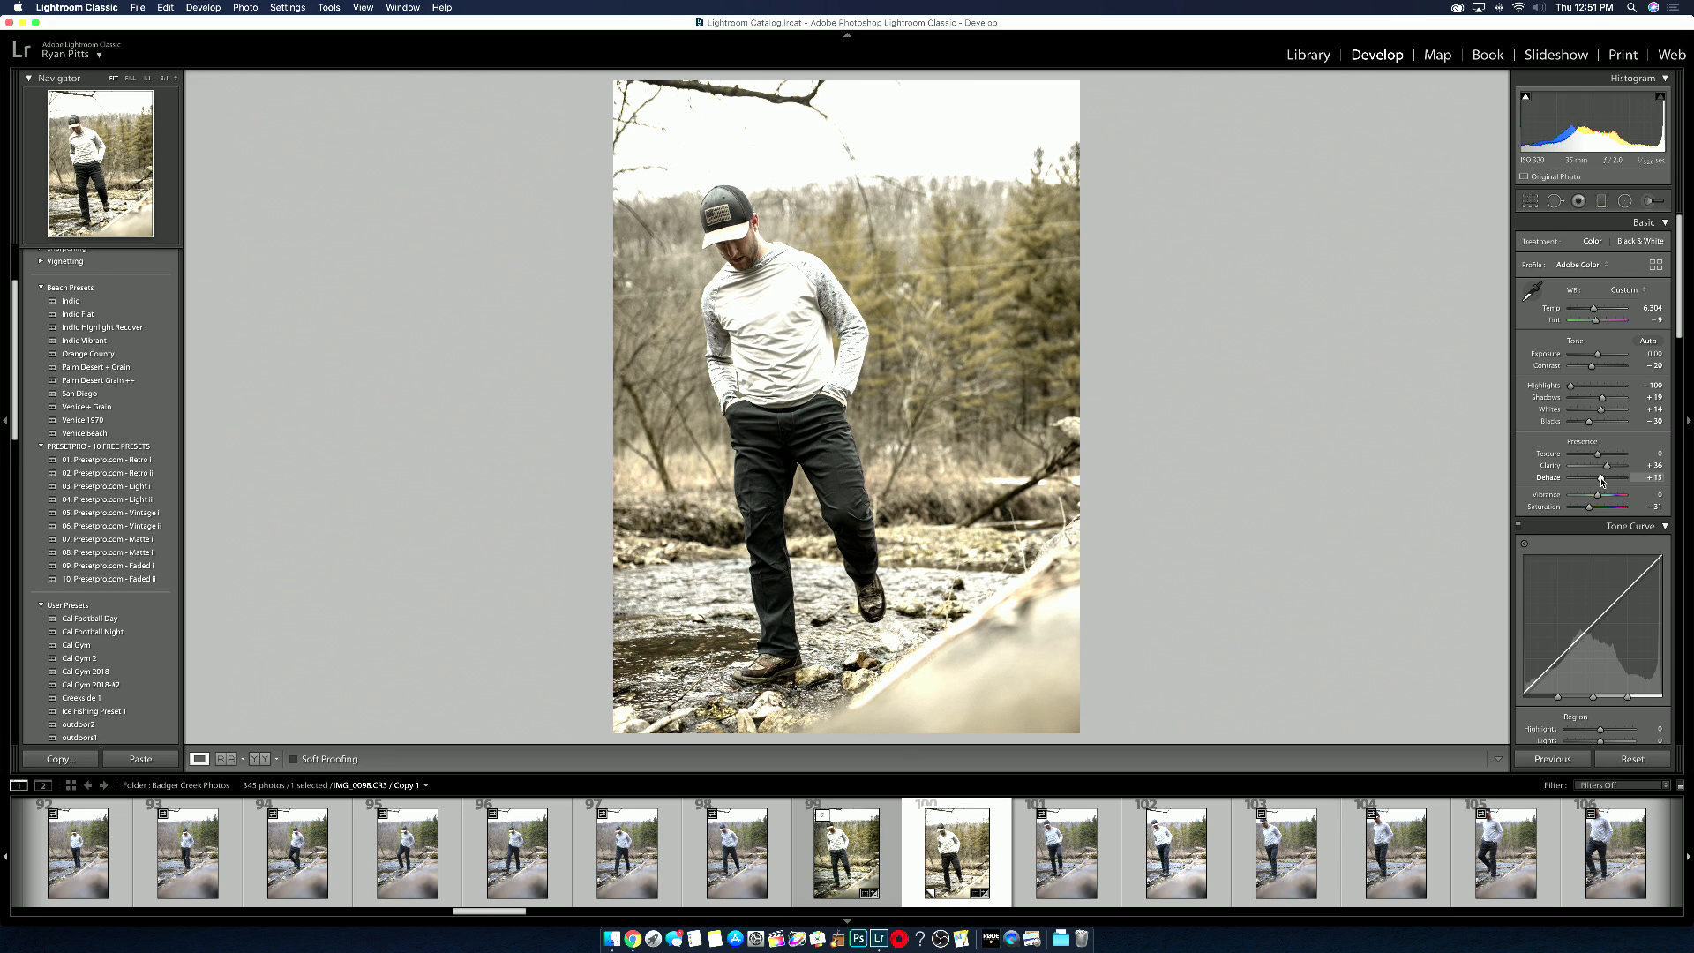
left_click_drag(1607, 467, 1608, 472)
left_click_drag(1602, 483, 1596, 483)
Step: Check the man's hat and face up close and bring Dehaze up to +23
left_click(668, 217)
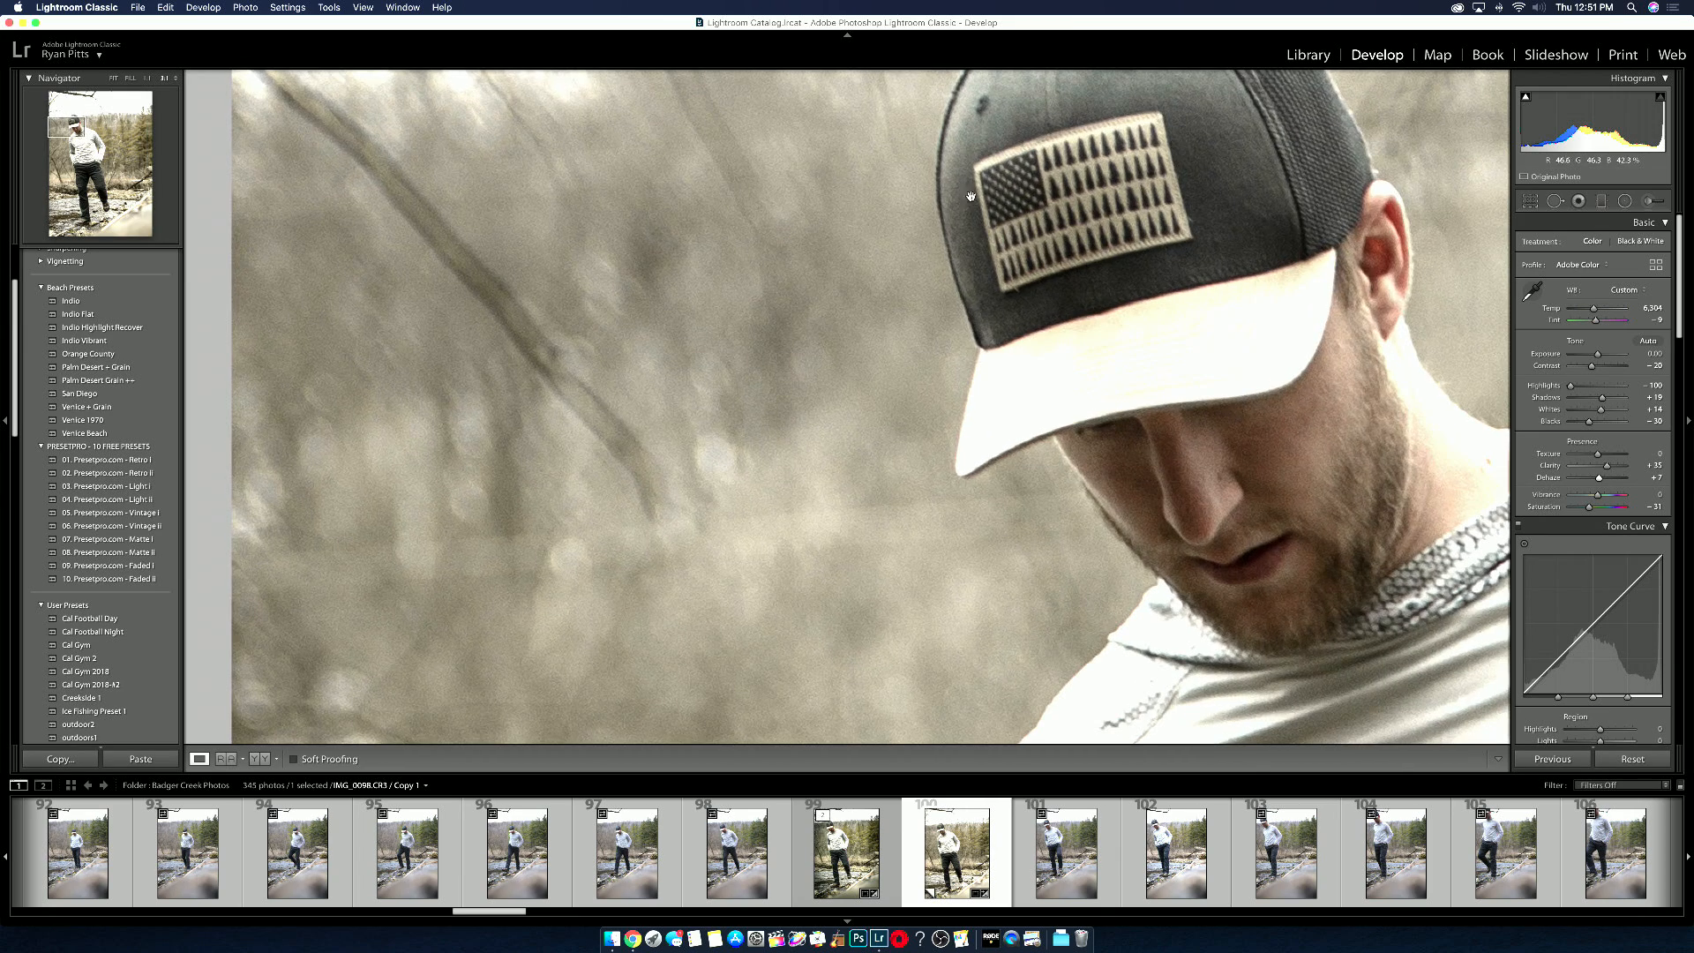
left_click(1100, 204)
left_click_drag(1598, 477, 1605, 480)
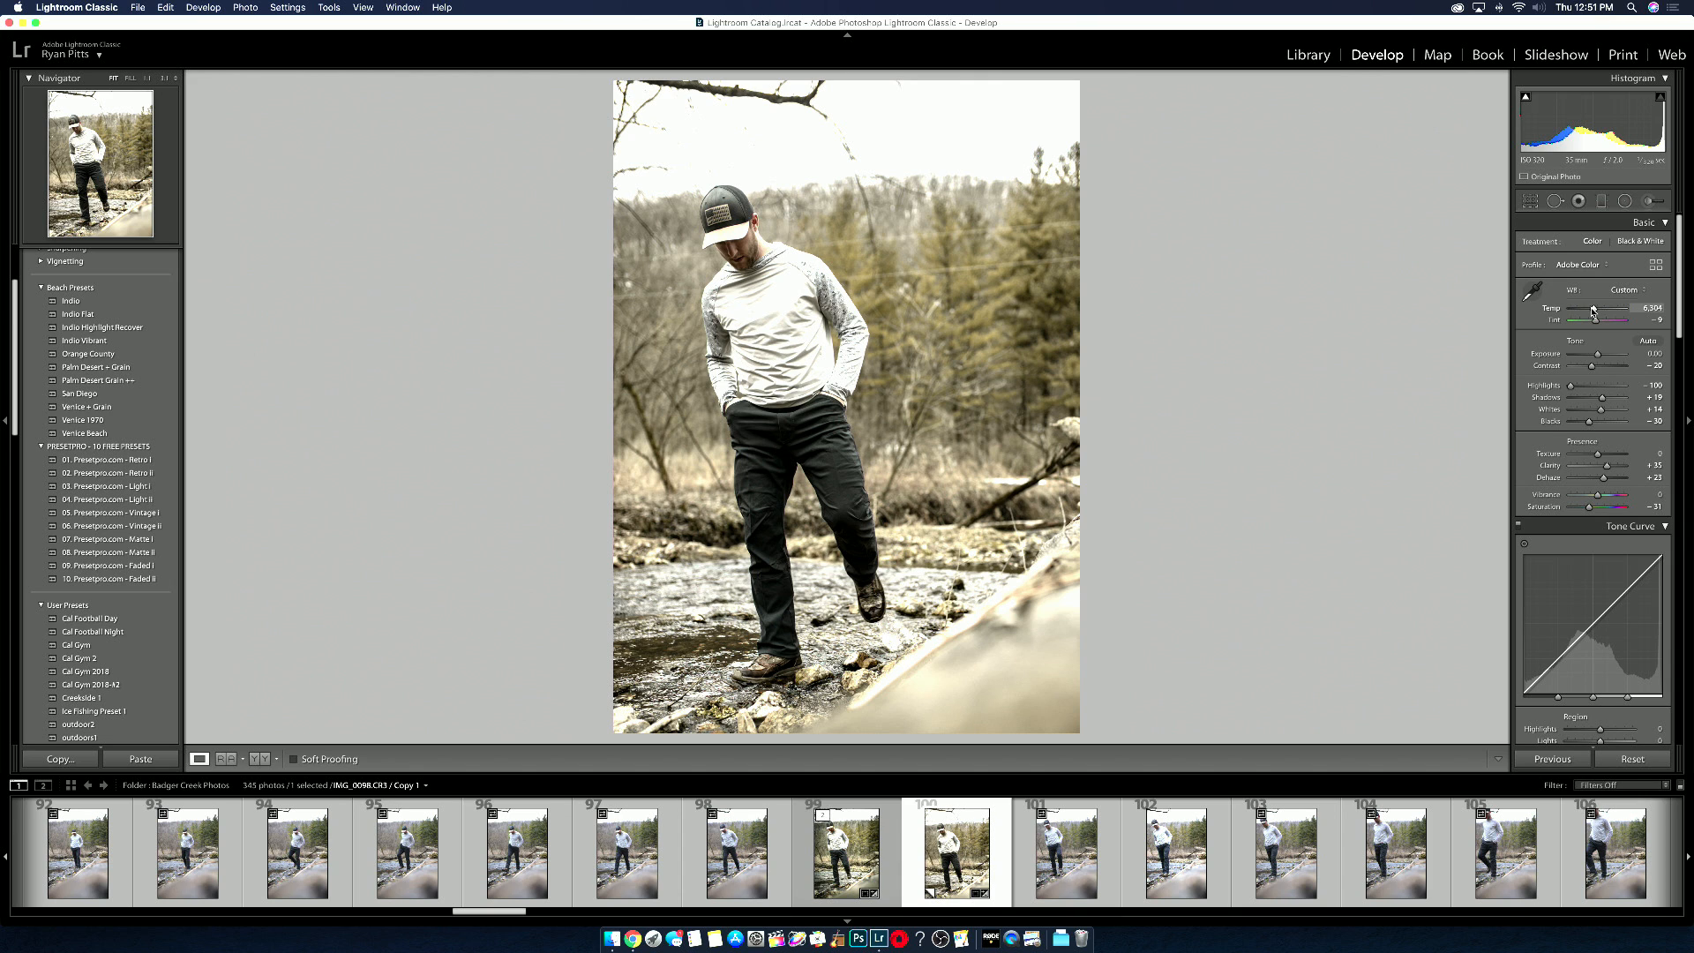
Step: Compare warmer and cooler white balances and set the colour temperature to 7,401
left_click_drag(1595, 310, 1600, 311)
left_click_drag(1598, 311, 1585, 310)
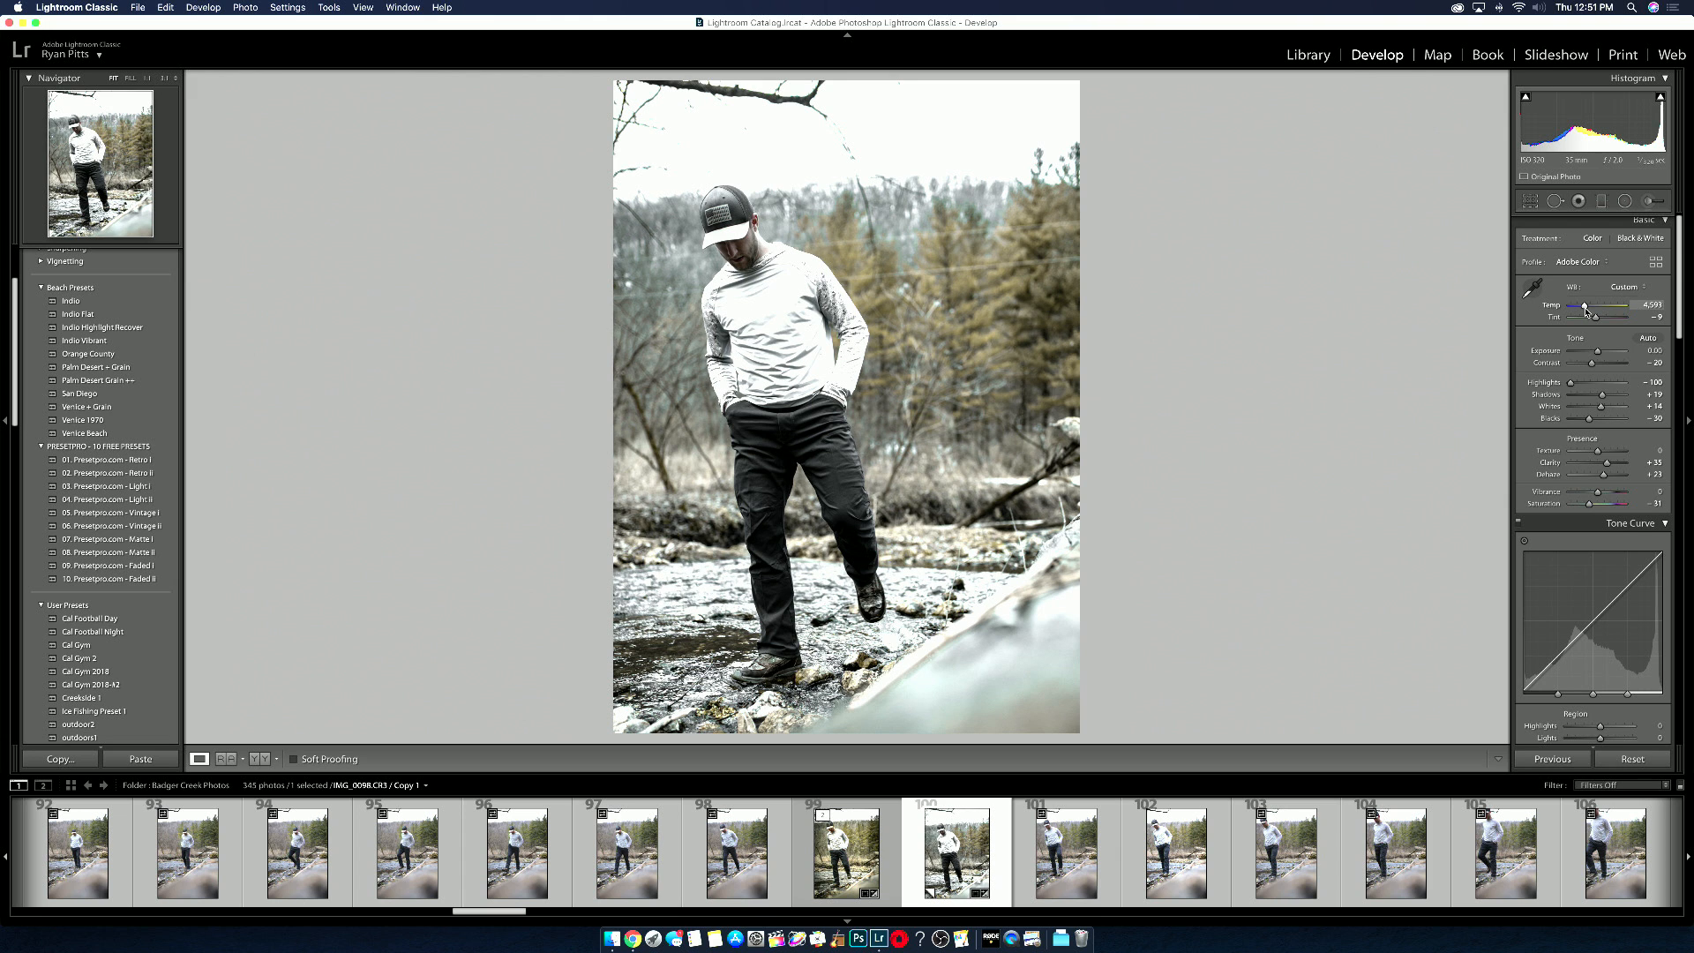
left_click_drag(1585, 309, 1597, 309)
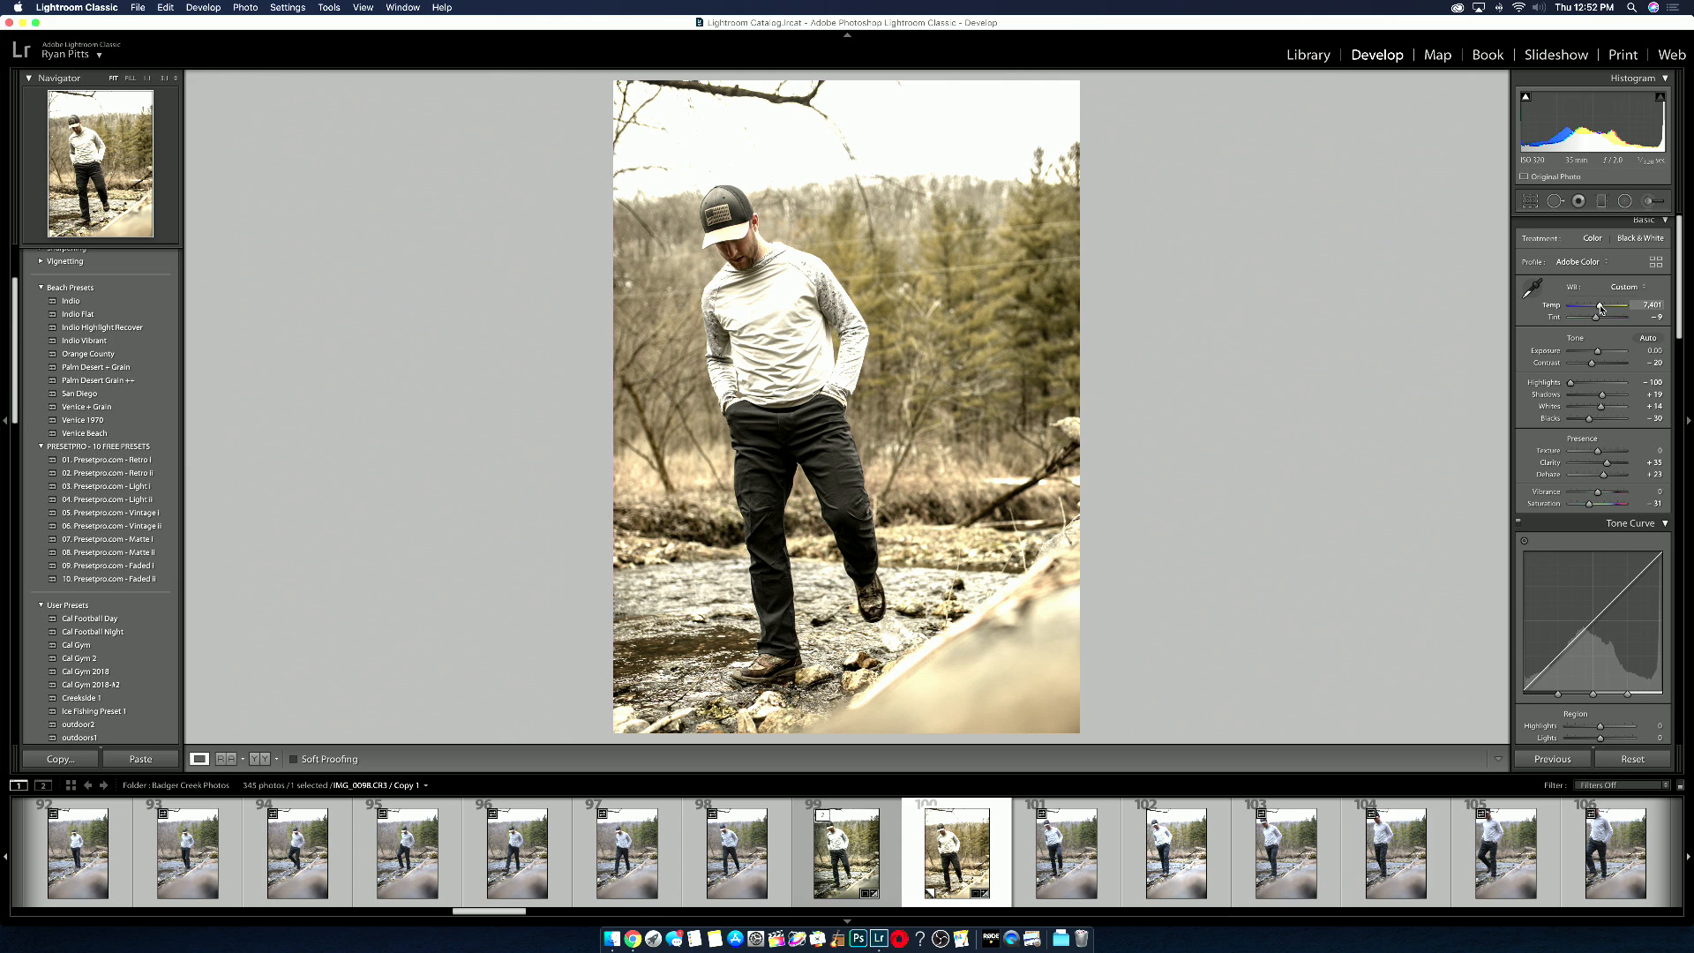
Step: Lower the Exposure to -0.54
left_click_drag(1653, 350, 1634, 350)
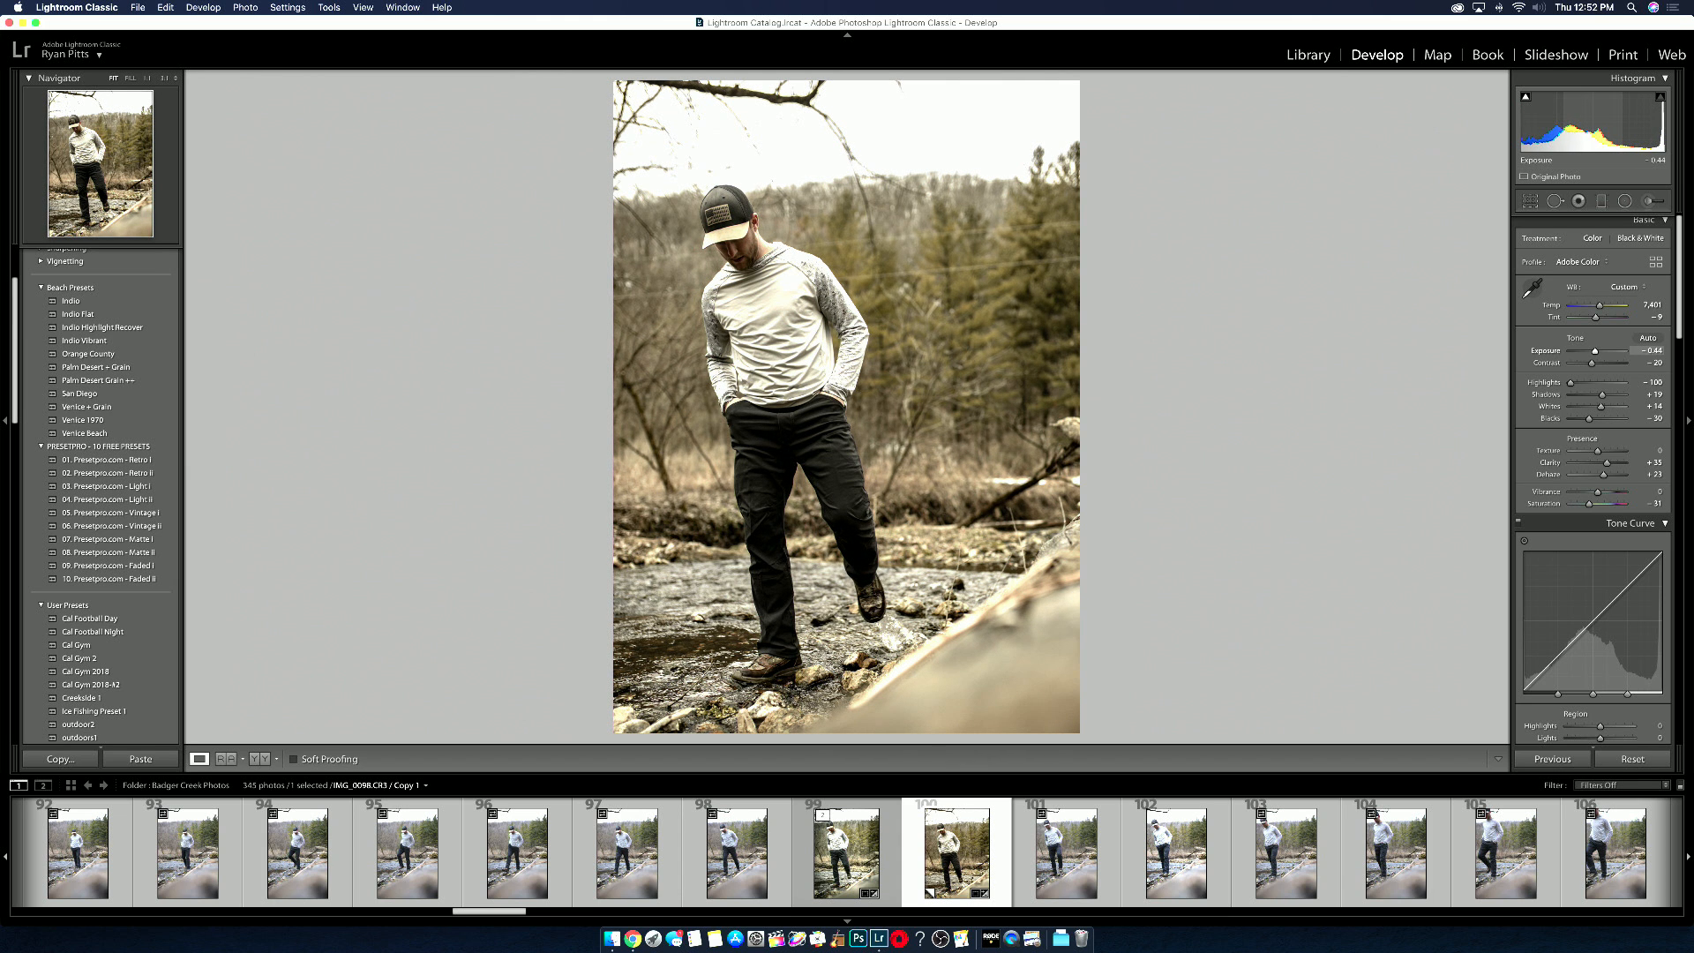
left_click_drag(1634, 350, 1630, 350)
left_click_drag(1630, 350, 1628, 350)
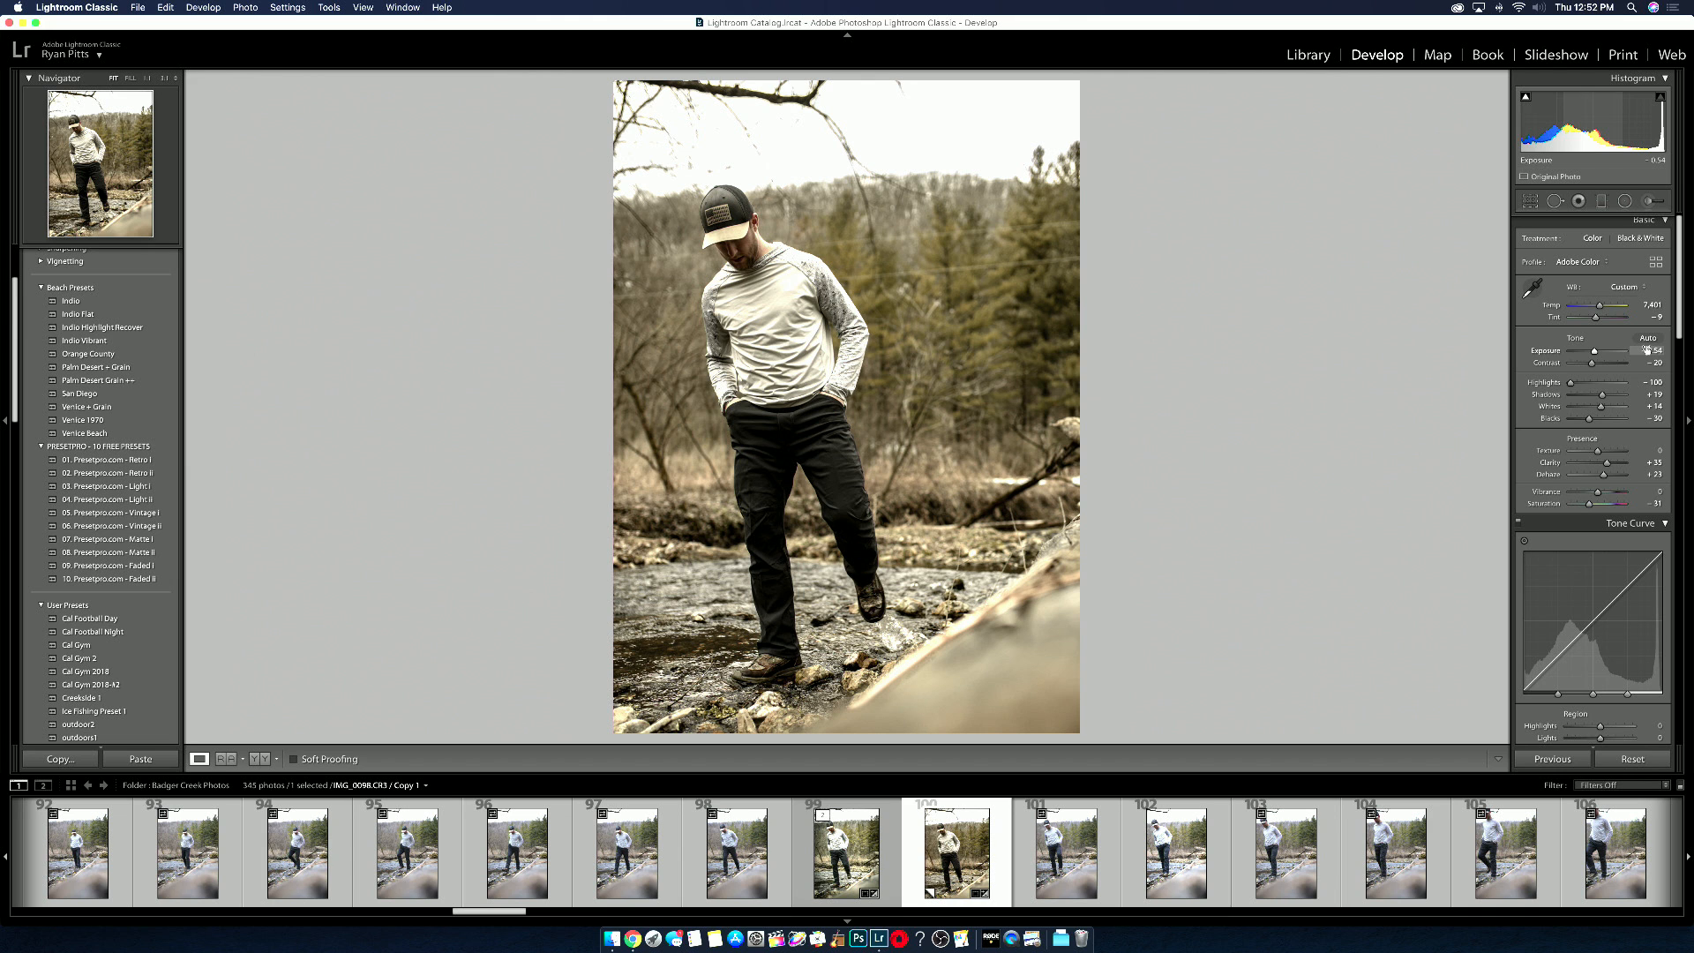
Step: Split-tone the highlights with a yellow hue of 50 at saturation 9
scroll(1579, 475, "down", 15)
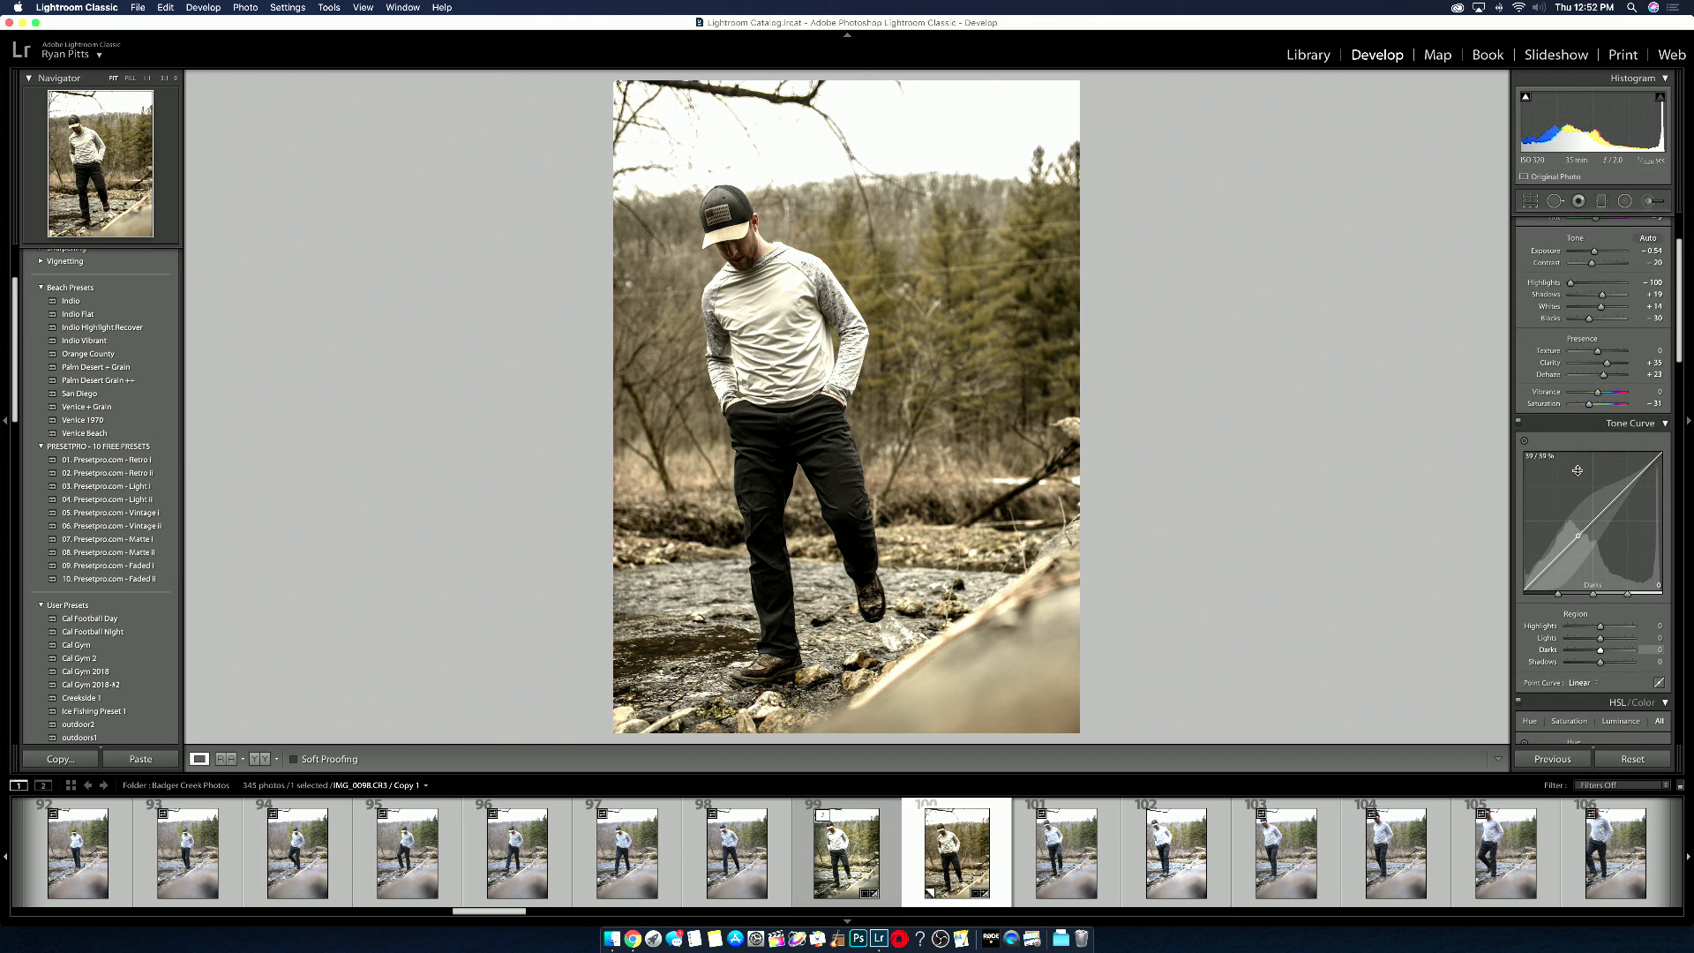
scroll(1584, 476, "down", 10)
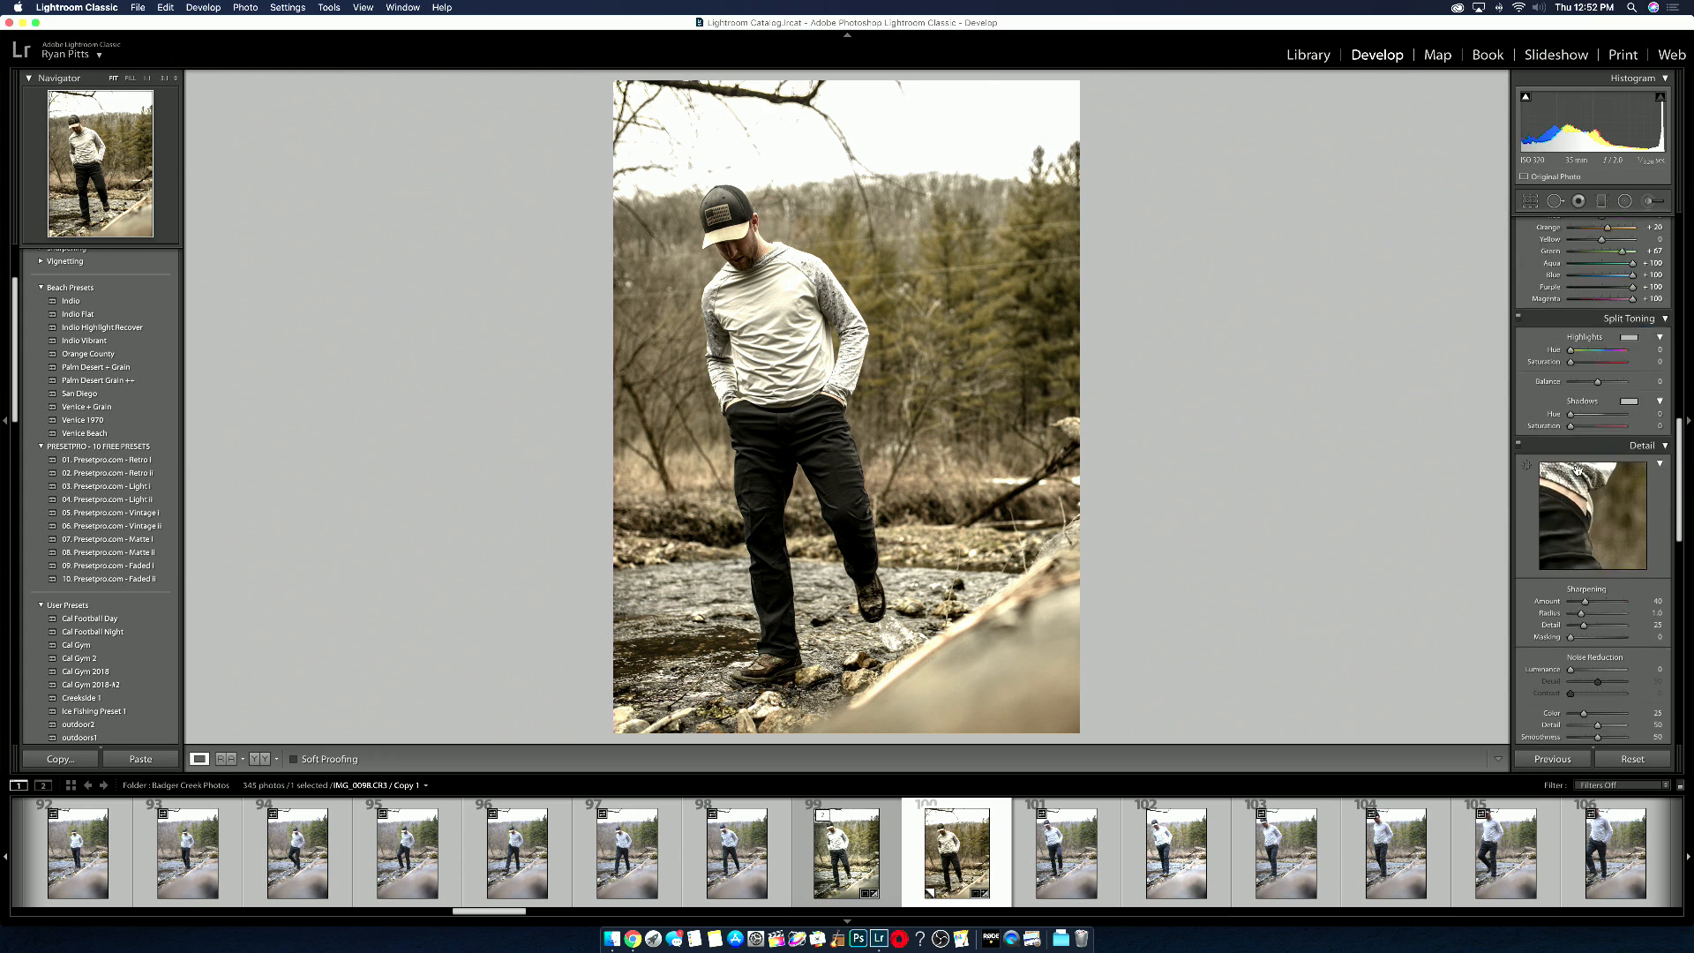
scroll(1604, 481, "up", 5)
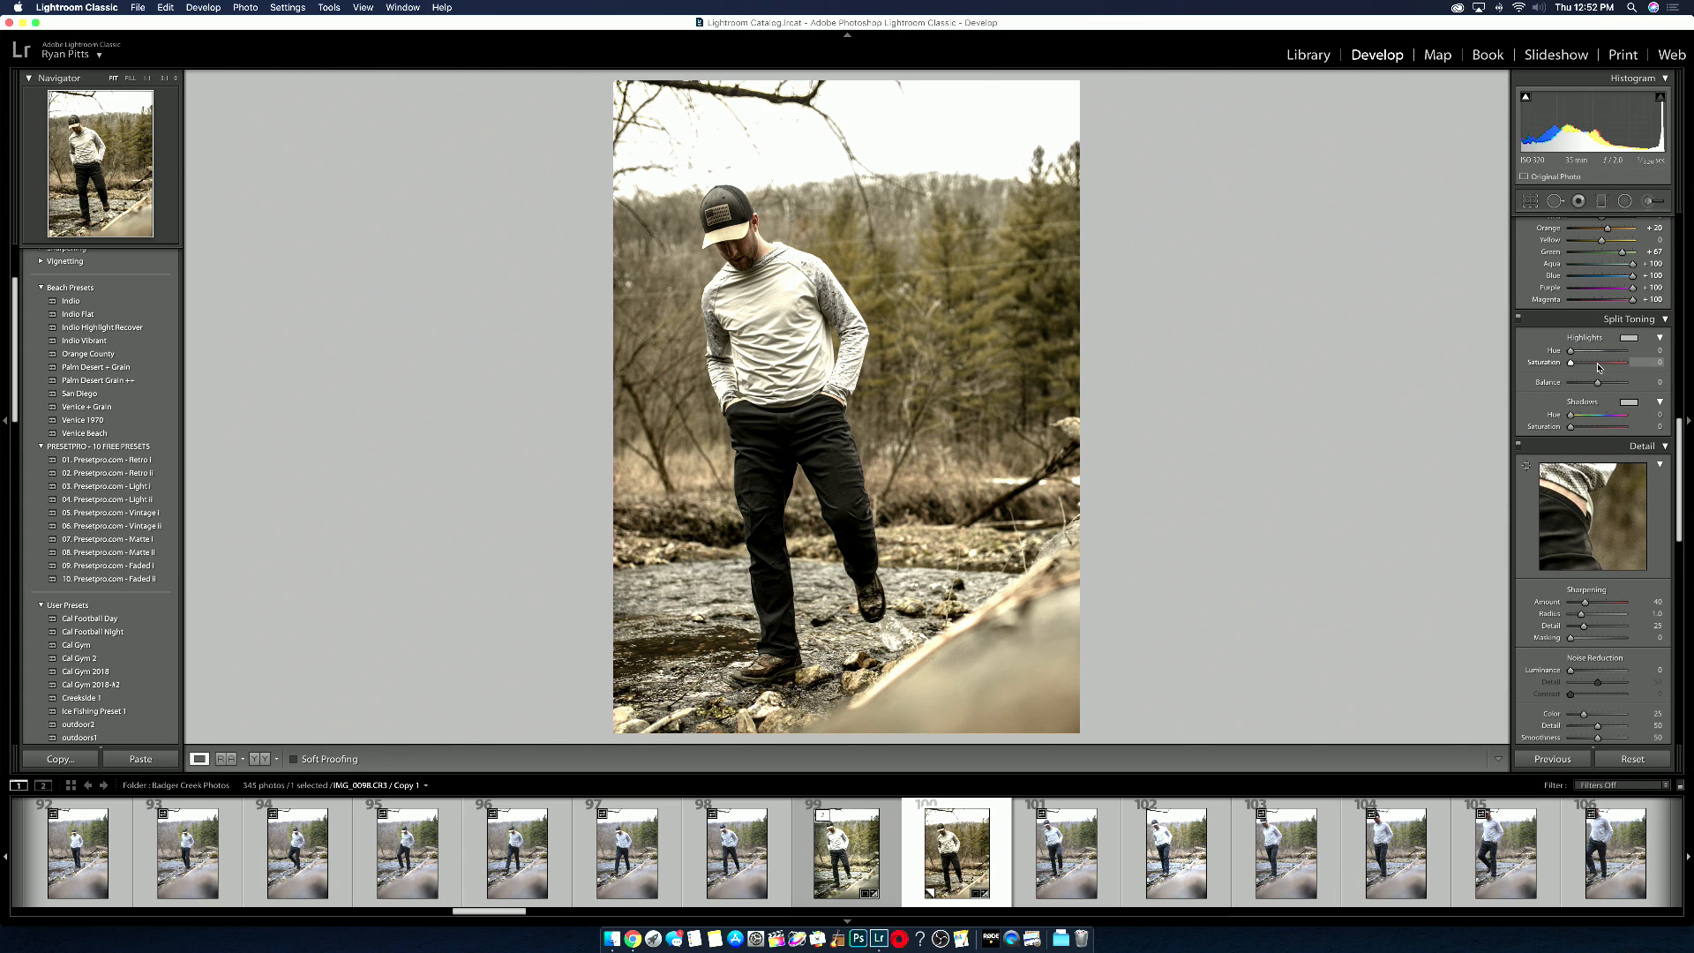
left_click(1599, 365)
left_click_drag(1598, 367, 1579, 355)
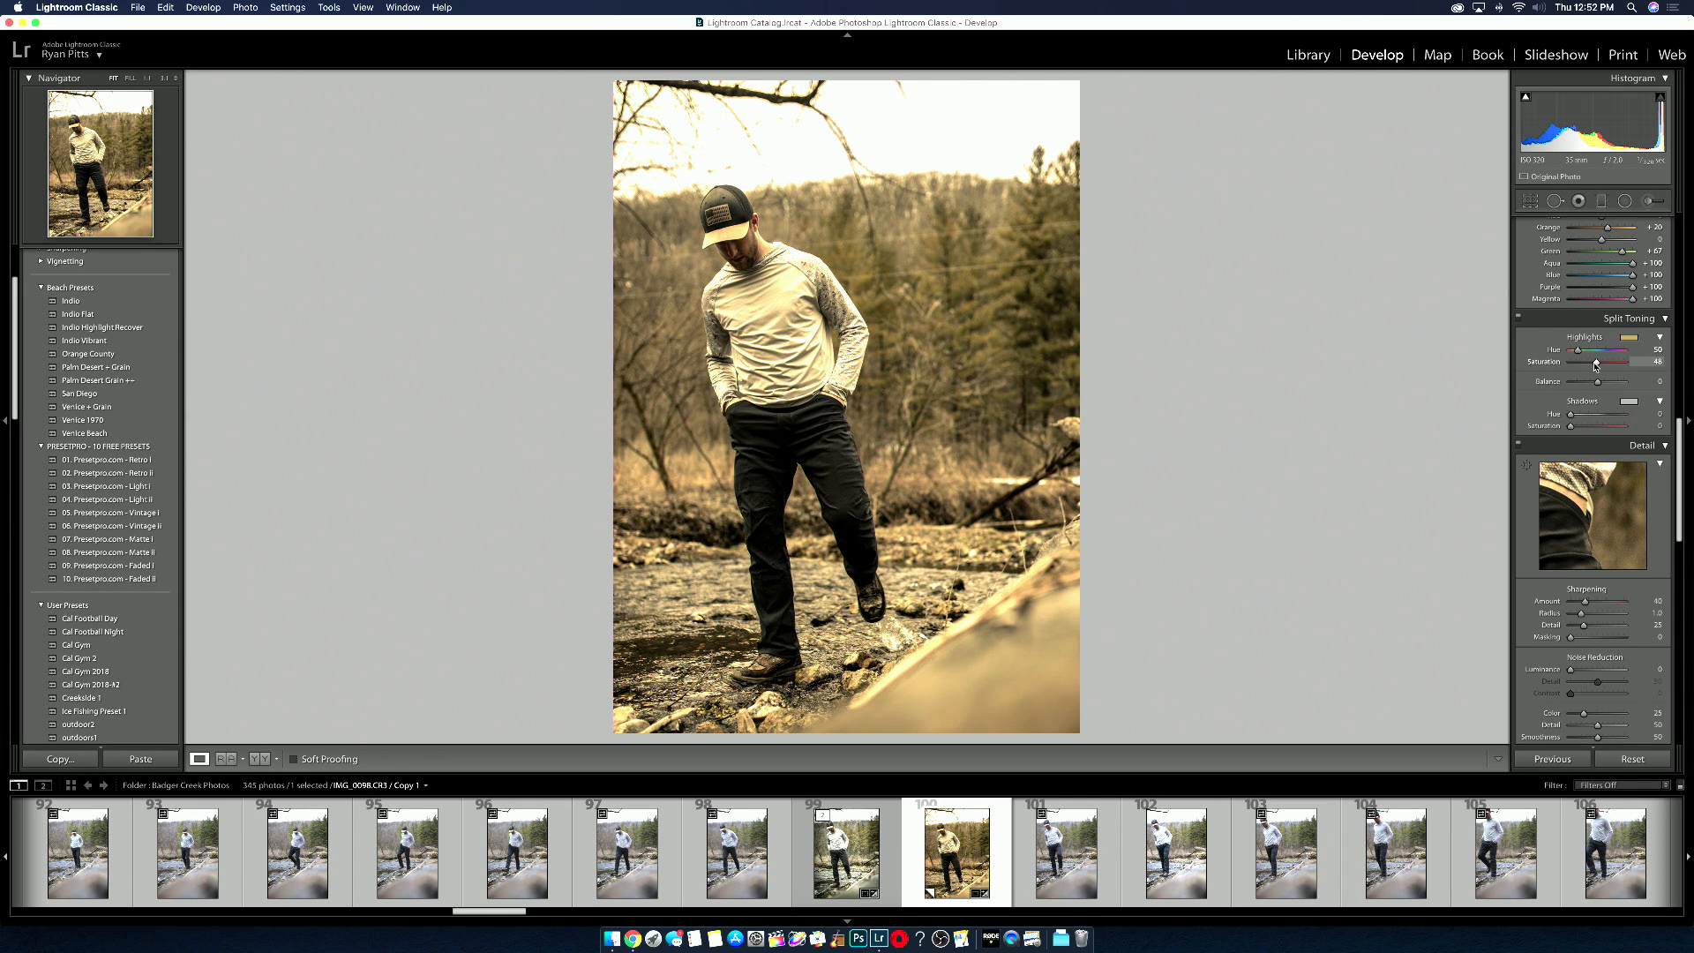
left_click_drag(1596, 364, 1580, 366)
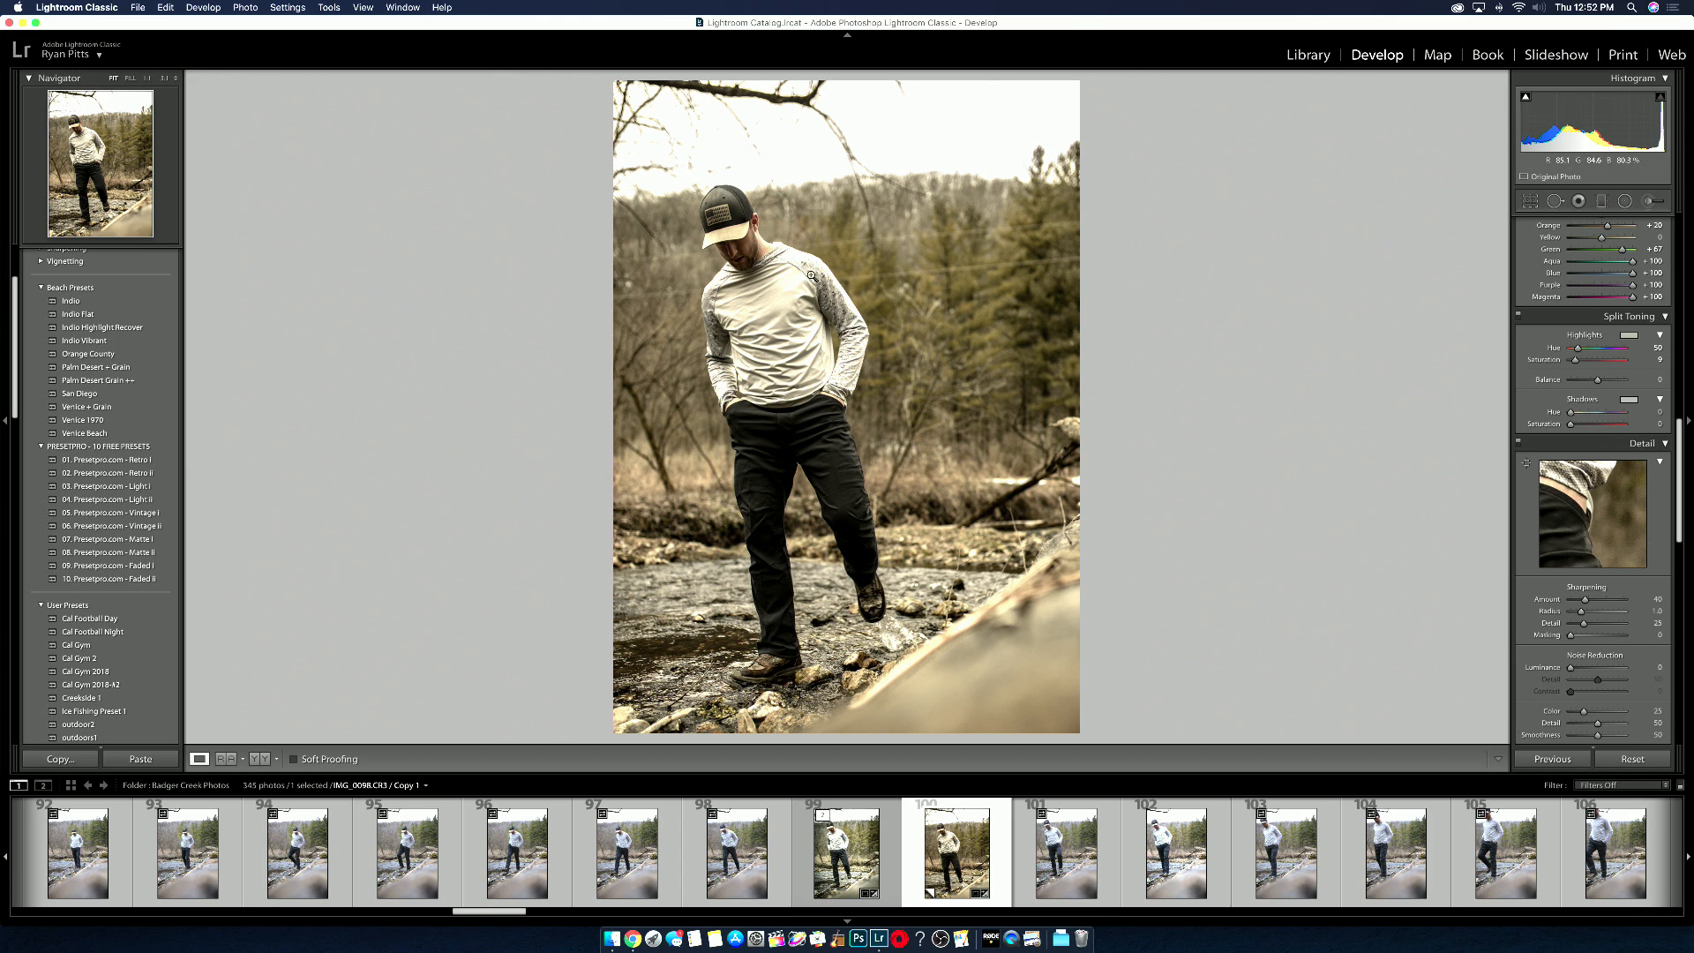
Step: Split-tone the shadows with a blue hue of 217 at saturation 12
left_click(1596, 425)
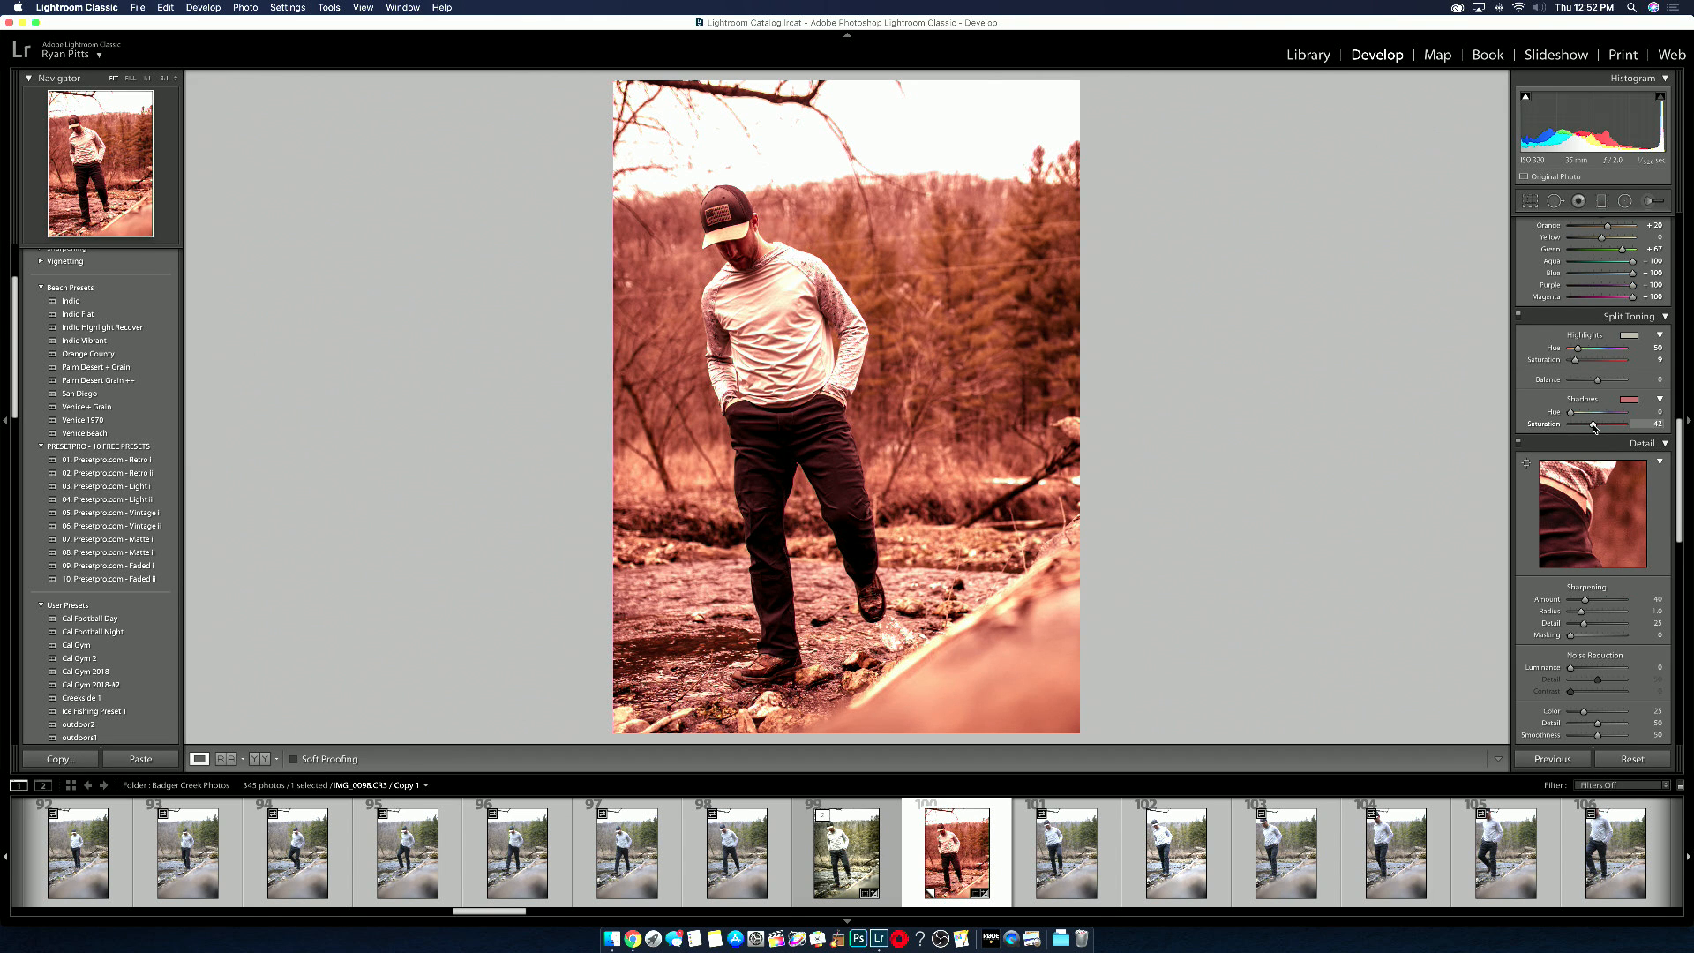
left_click(1606, 412)
left_click_drag(1607, 412, 1602, 415)
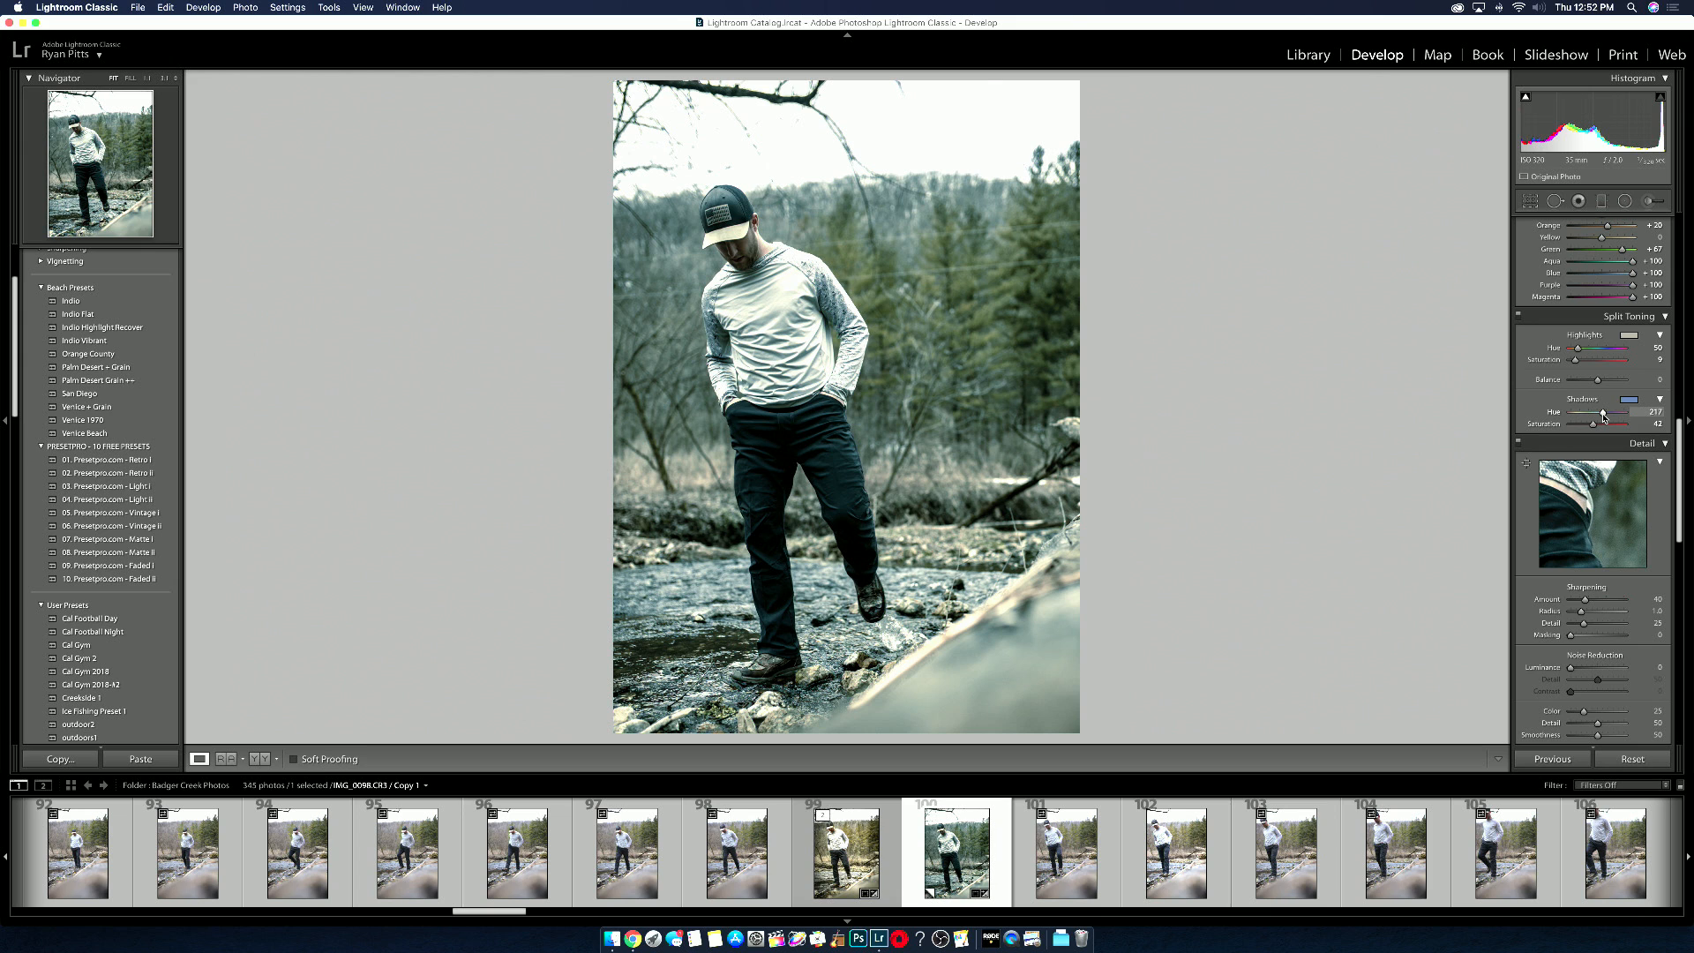
left_click_drag(1592, 424, 1586, 426)
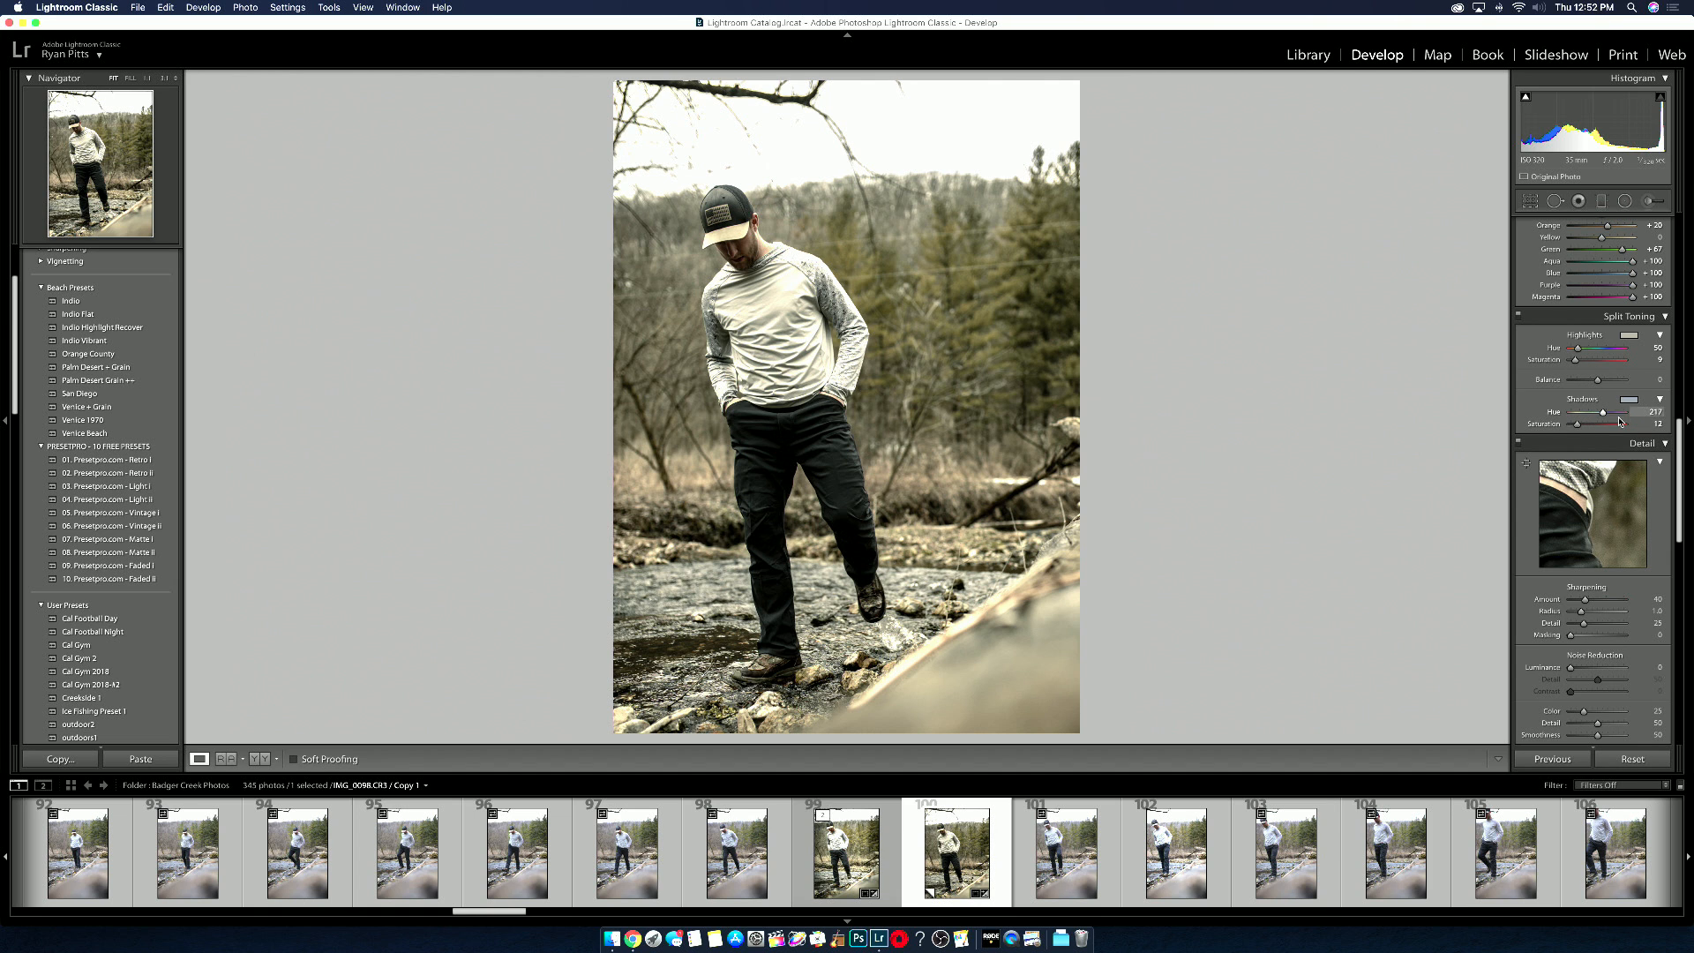
Step: Refine the basic tone settings to Highlights -87, Shadows +37 and Whites +12
scroll(1595, 432, "down", 5)
scroll(1601, 460, "down", 2)
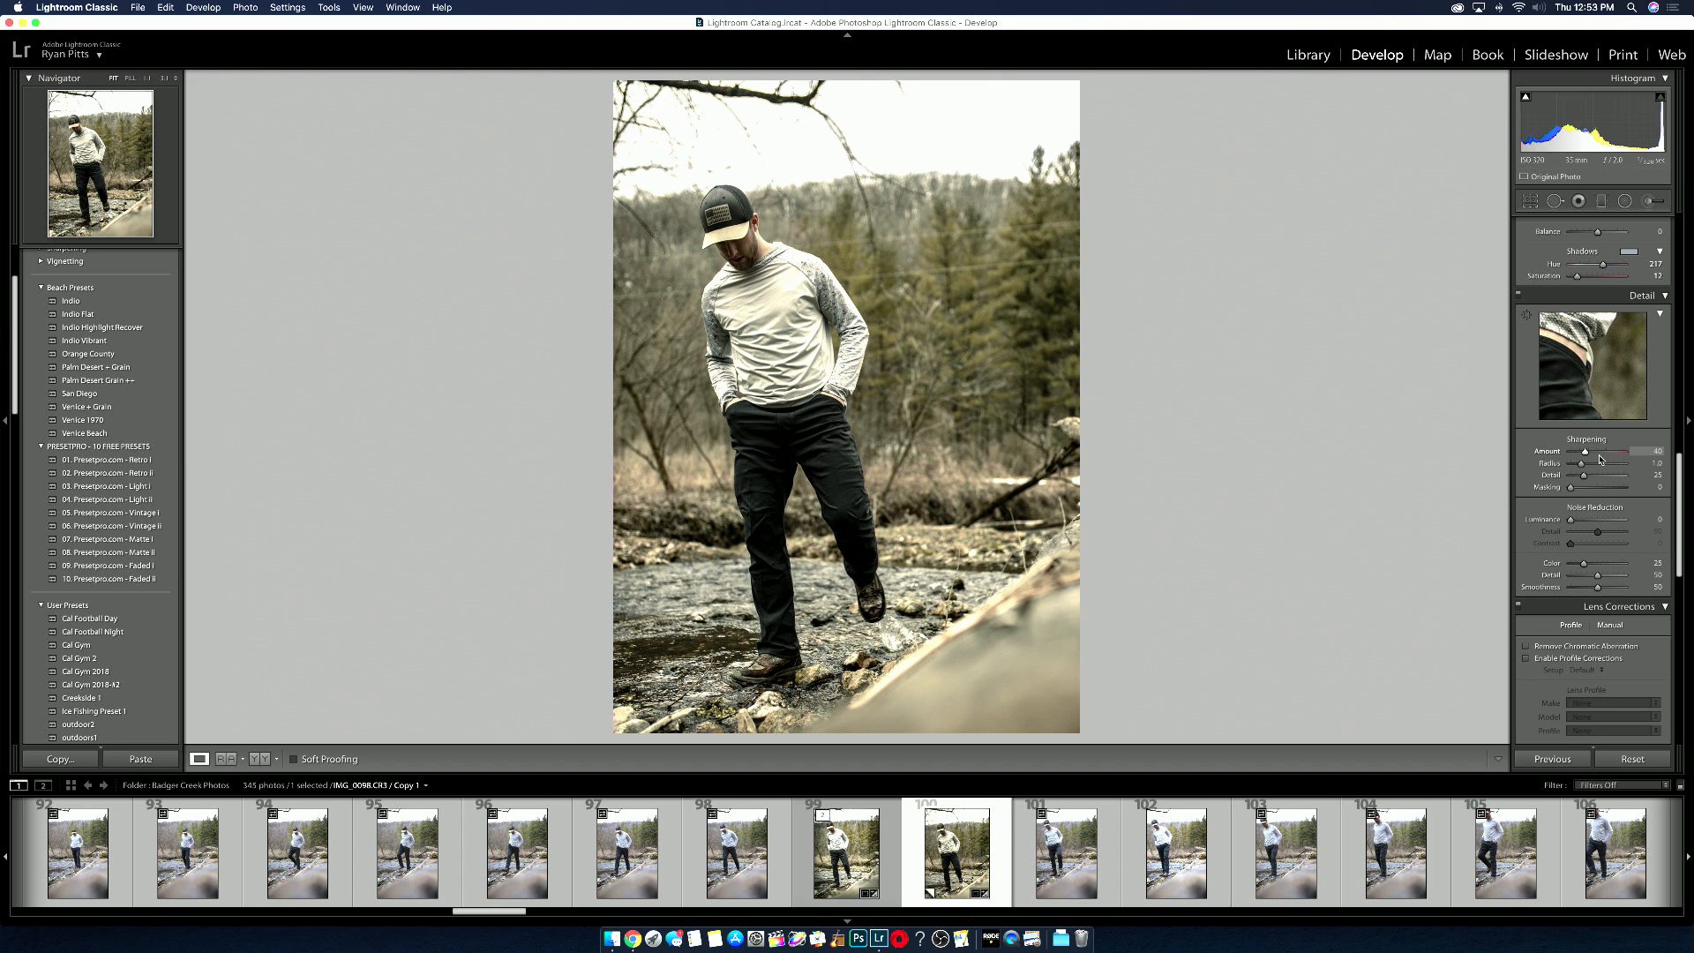
scroll(1595, 459, "down", 2)
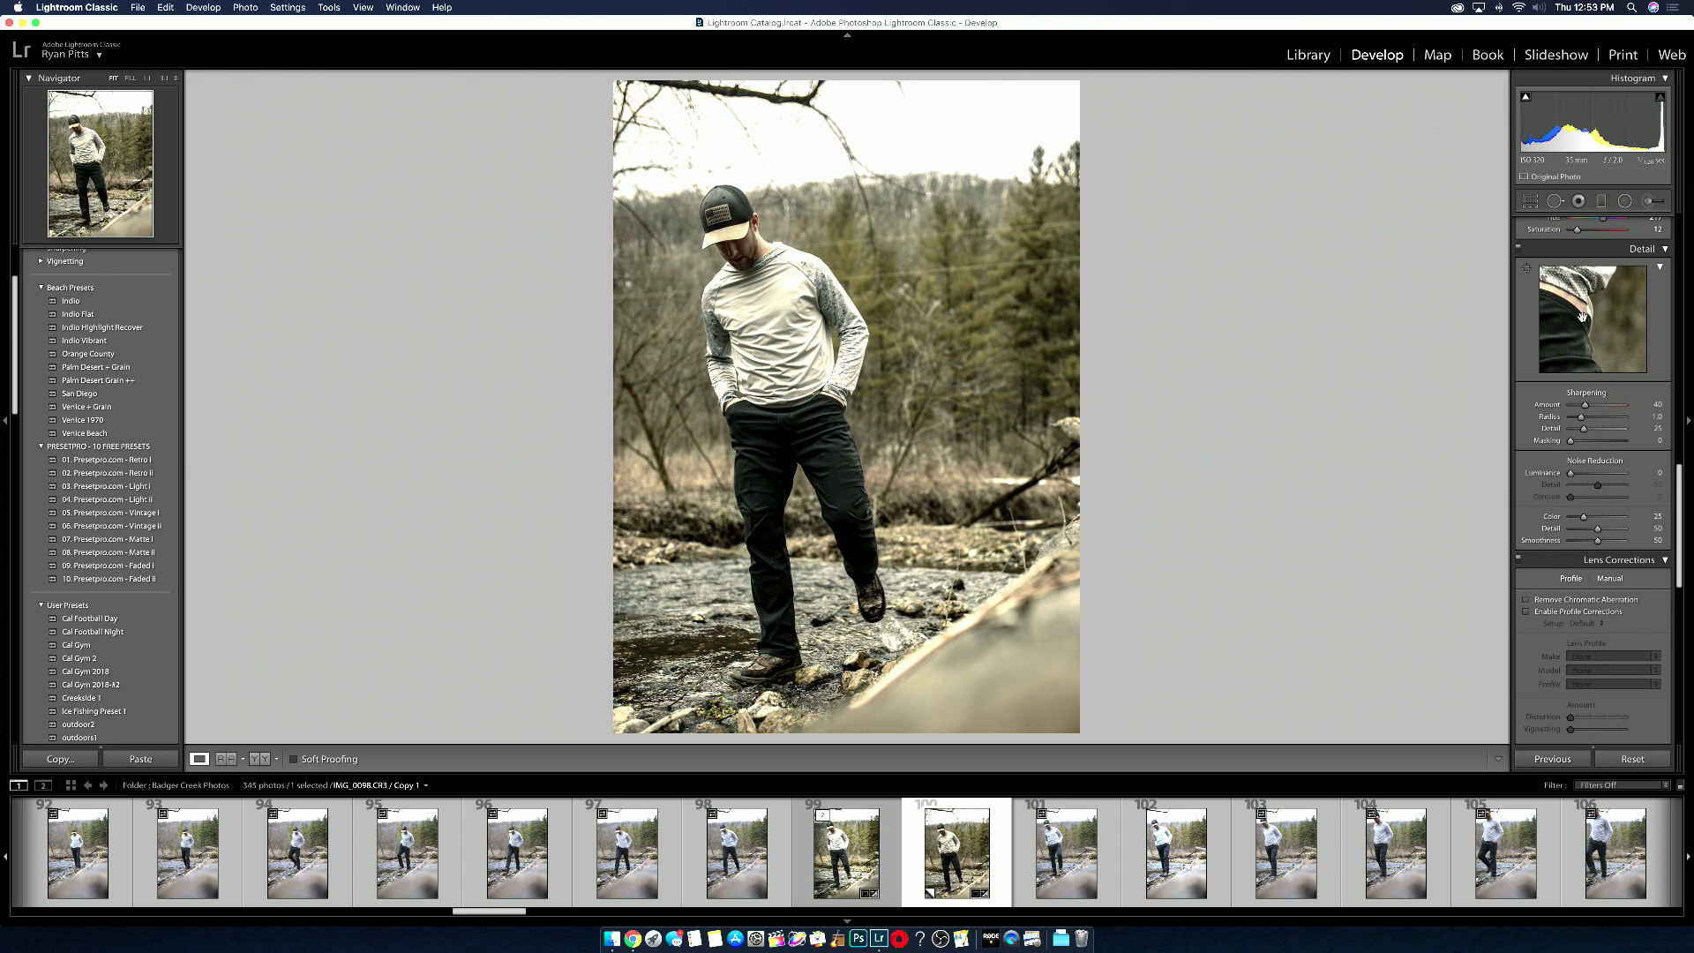
scroll(1582, 316, "up", 10)
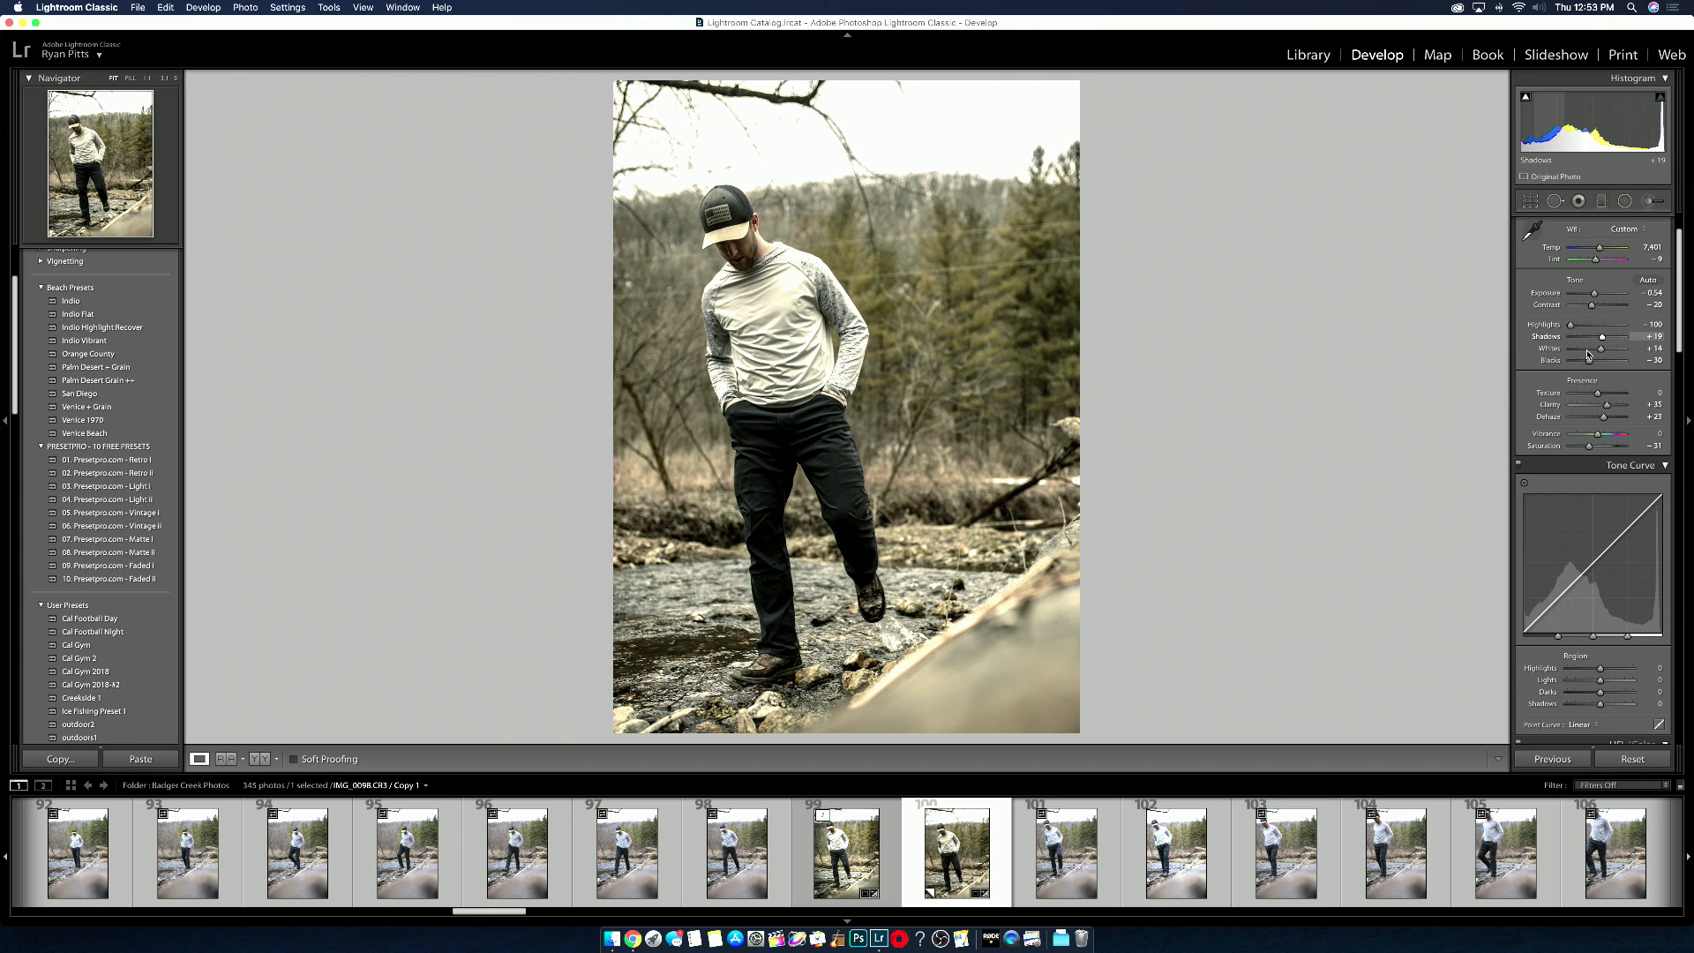
mouse_move(1570, 325)
left_mouse_down()
mouse_move(1510, 325)
mouse_move(1582, 326)
left_mouse_up()
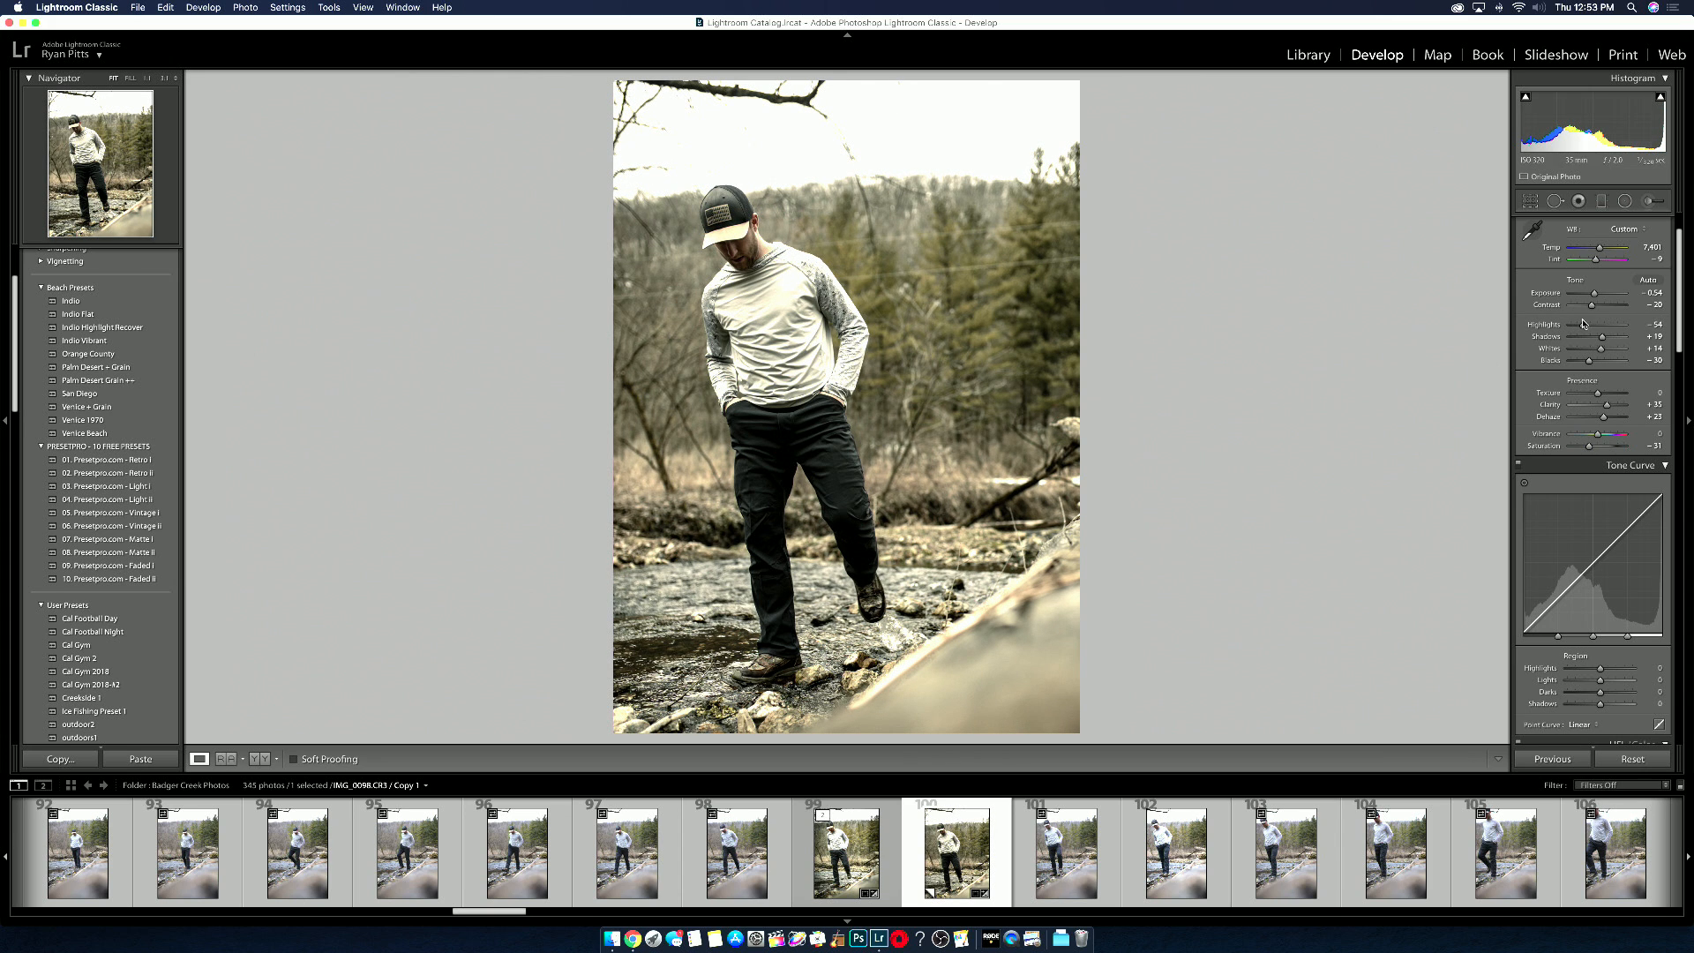
left_click_drag(1583, 327, 1574, 328)
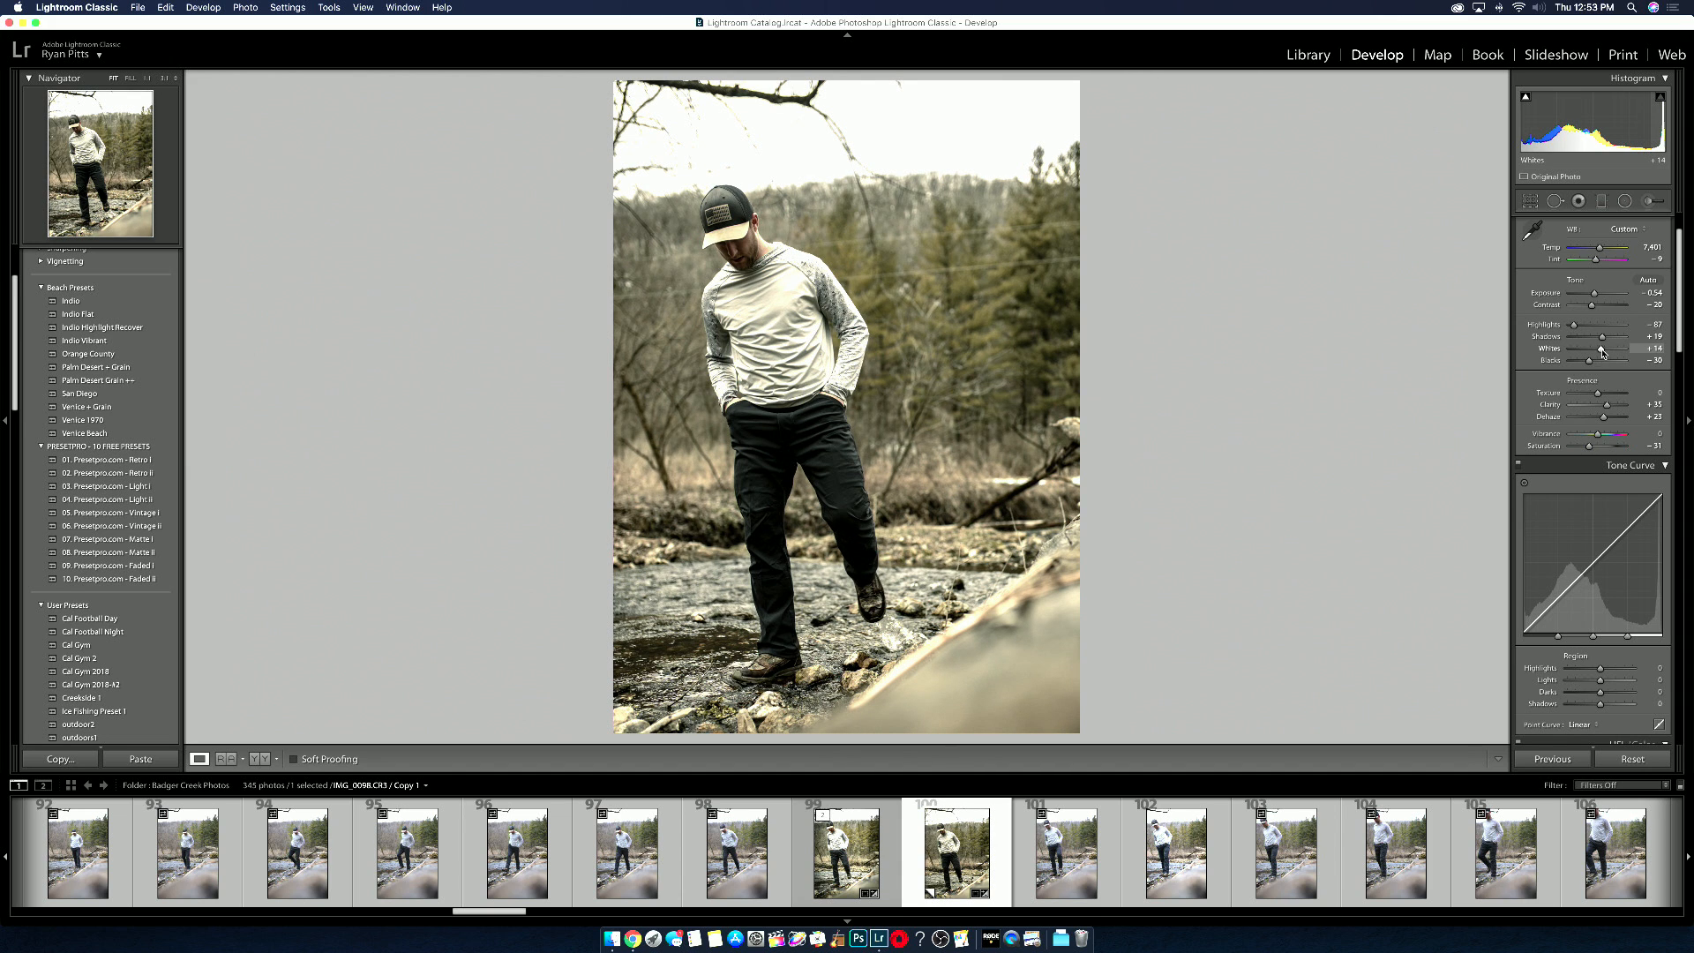
left_click_drag(1606, 339, 1607, 337)
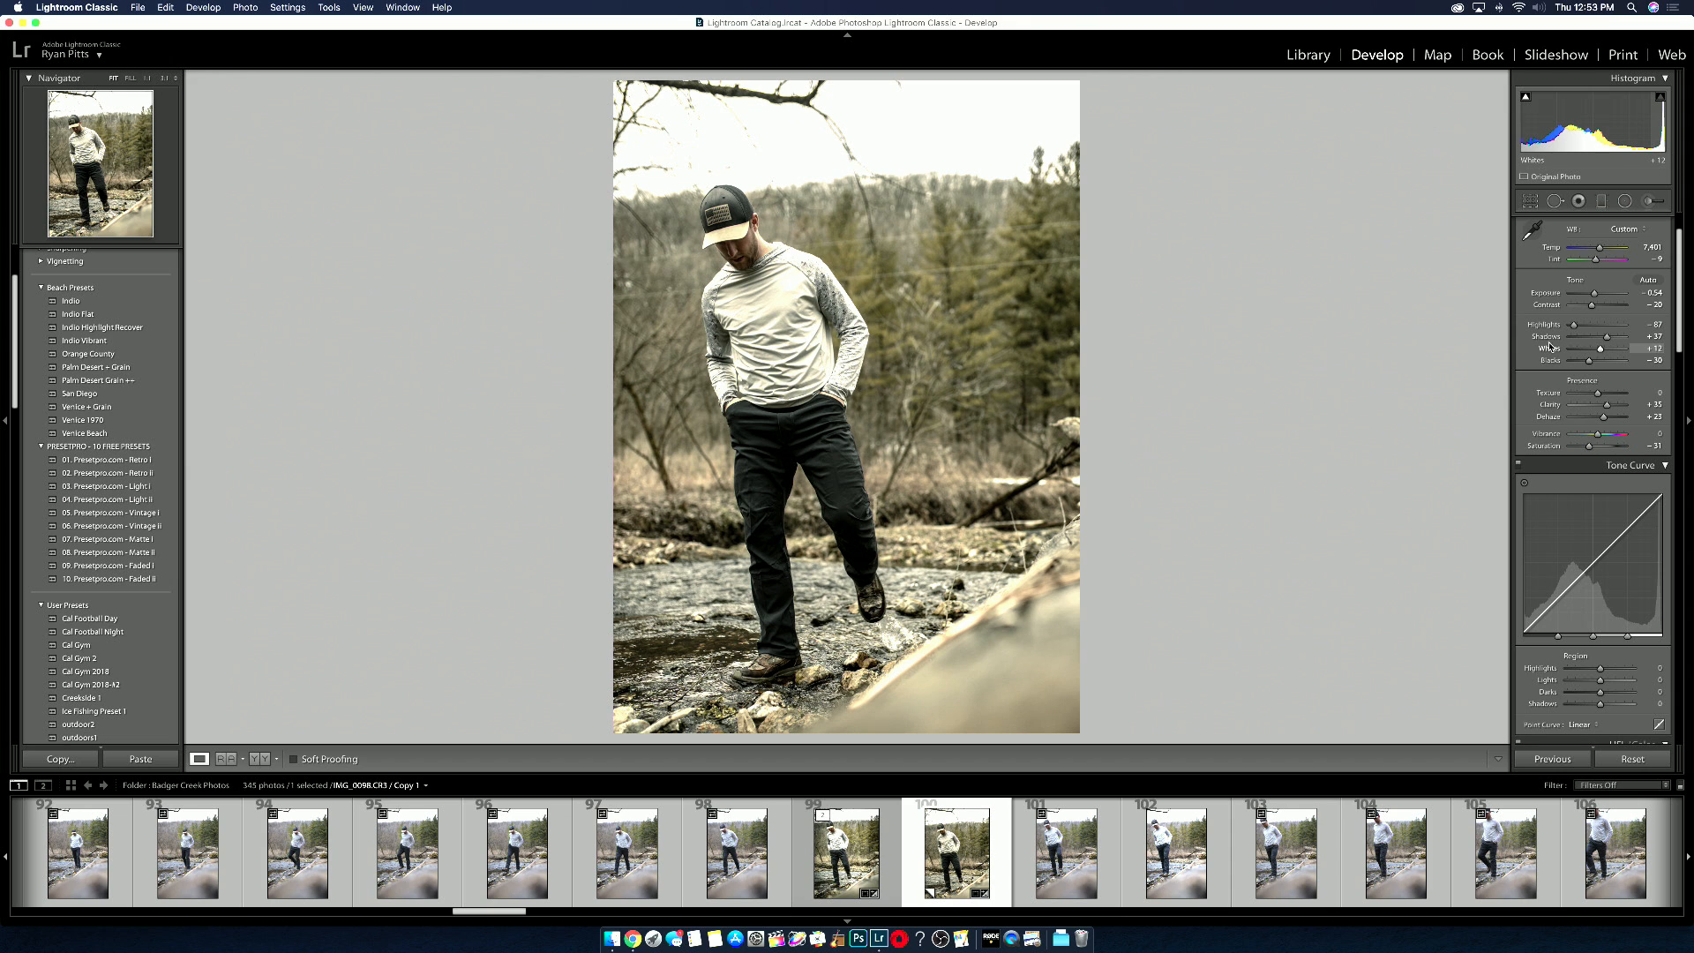
Step: Try a very slight rotation of the crop and reset its straighten angle to 0.00
left_click(1529, 201)
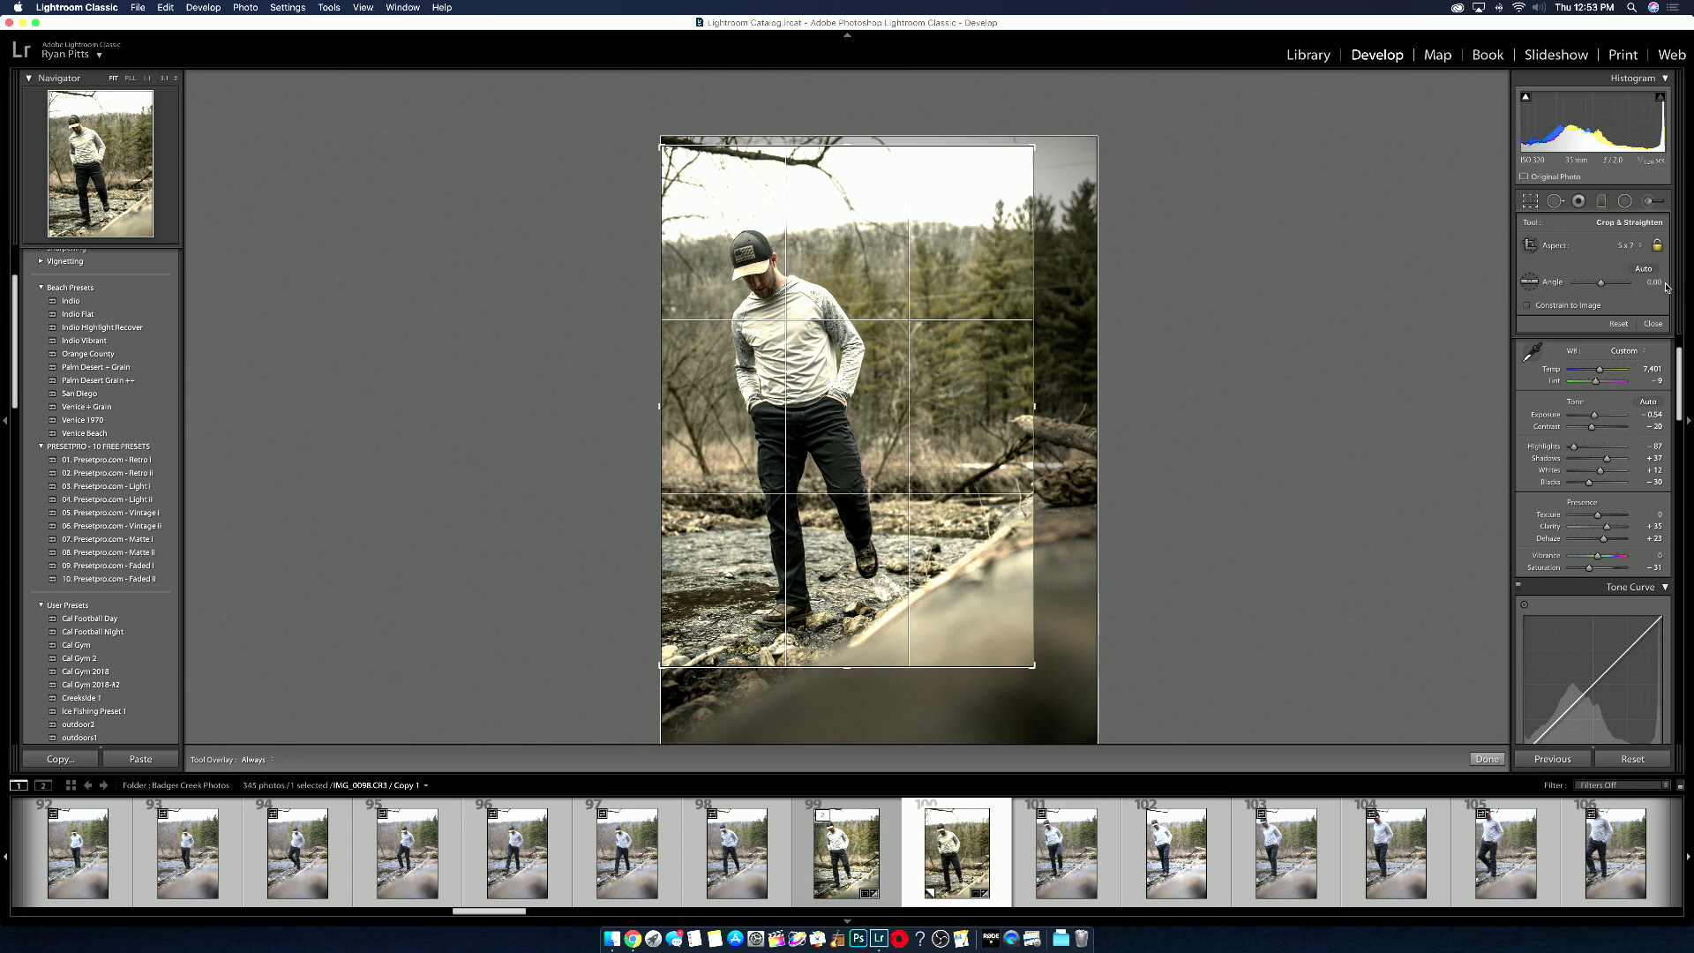
left_click_drag(1654, 283, 1654, 284)
left_click(1487, 758)
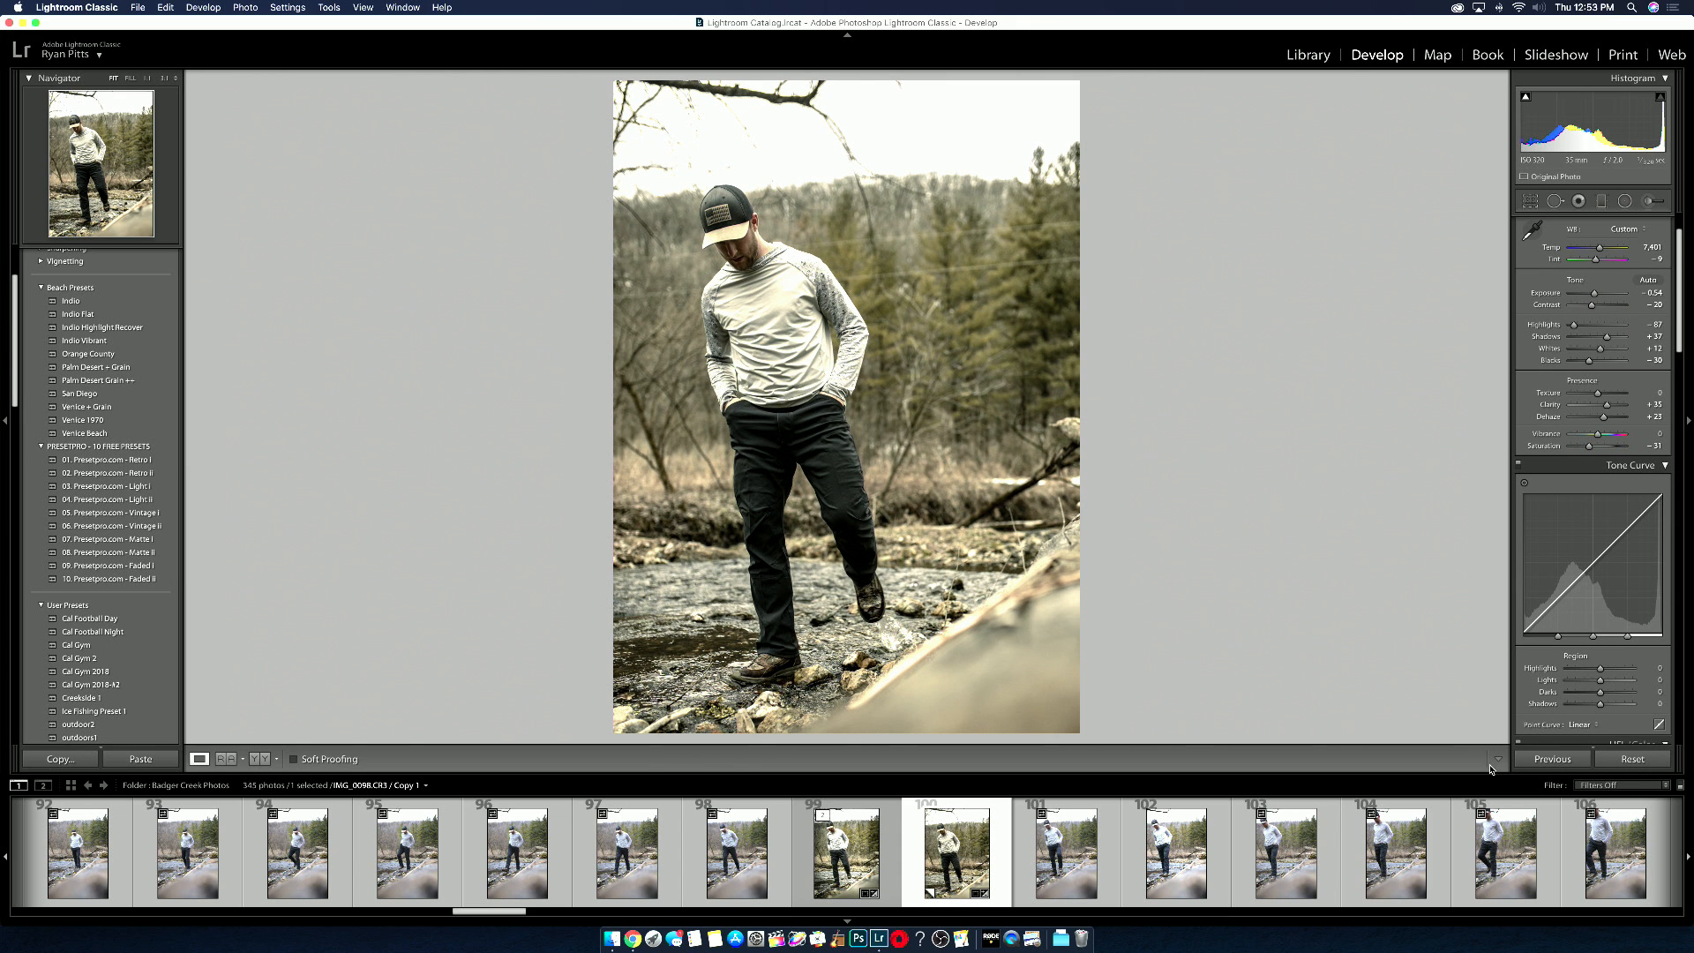
left_click(1527, 205)
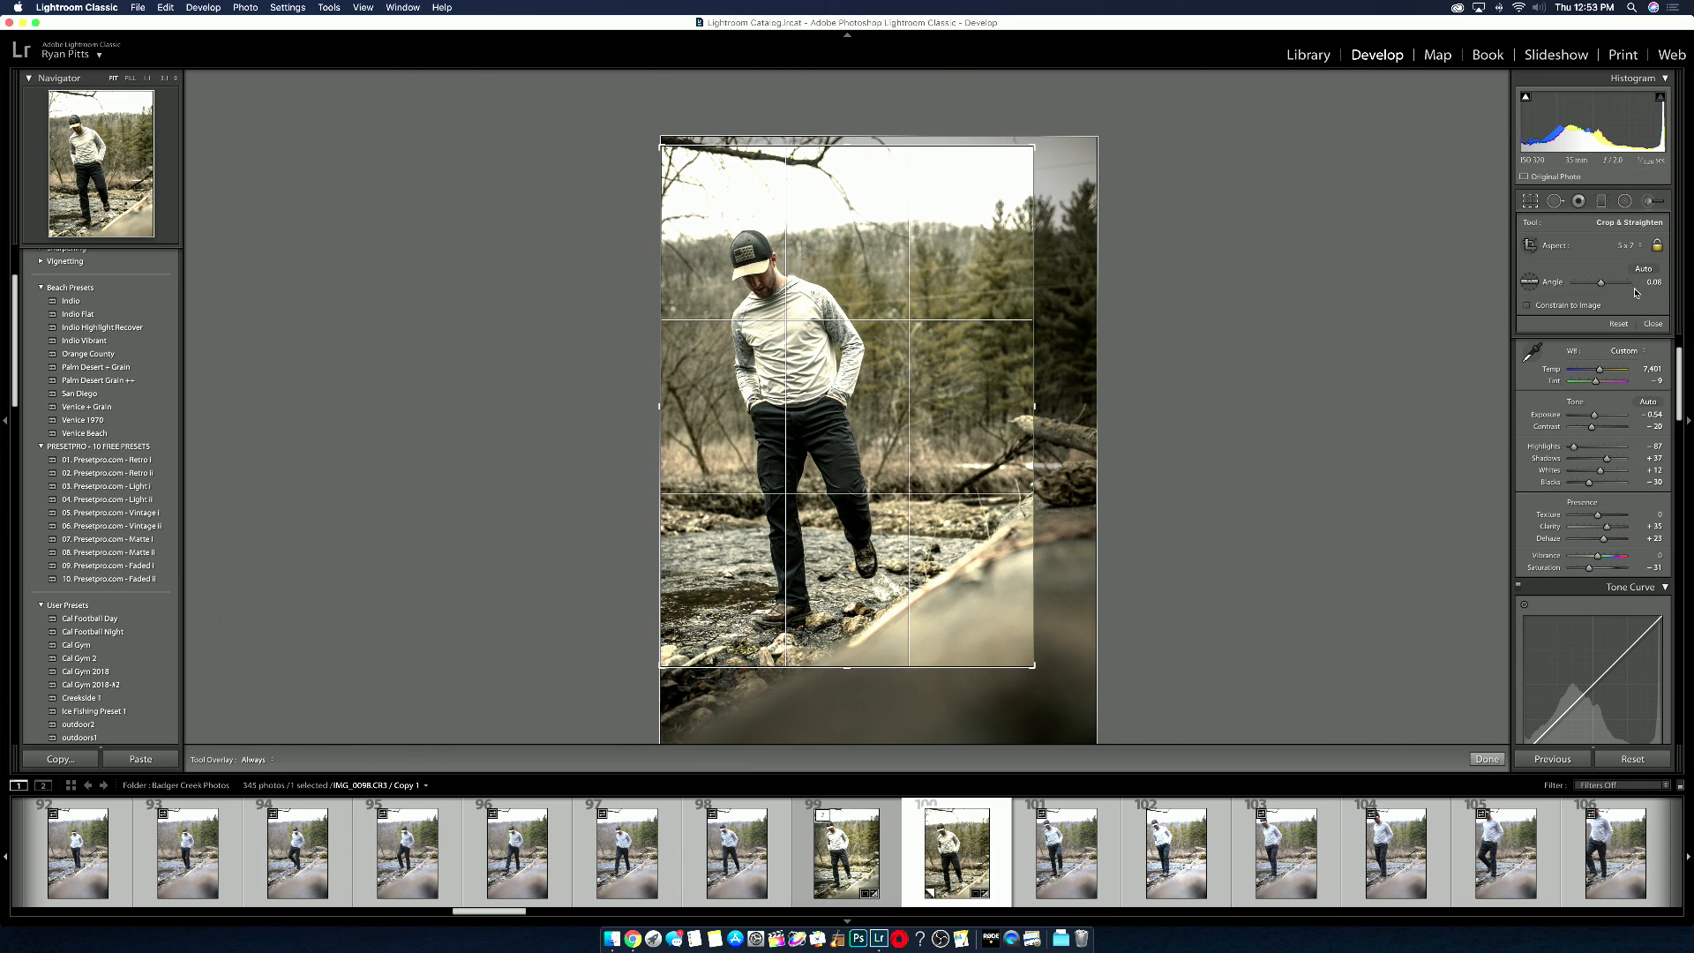
double_click(1601, 284)
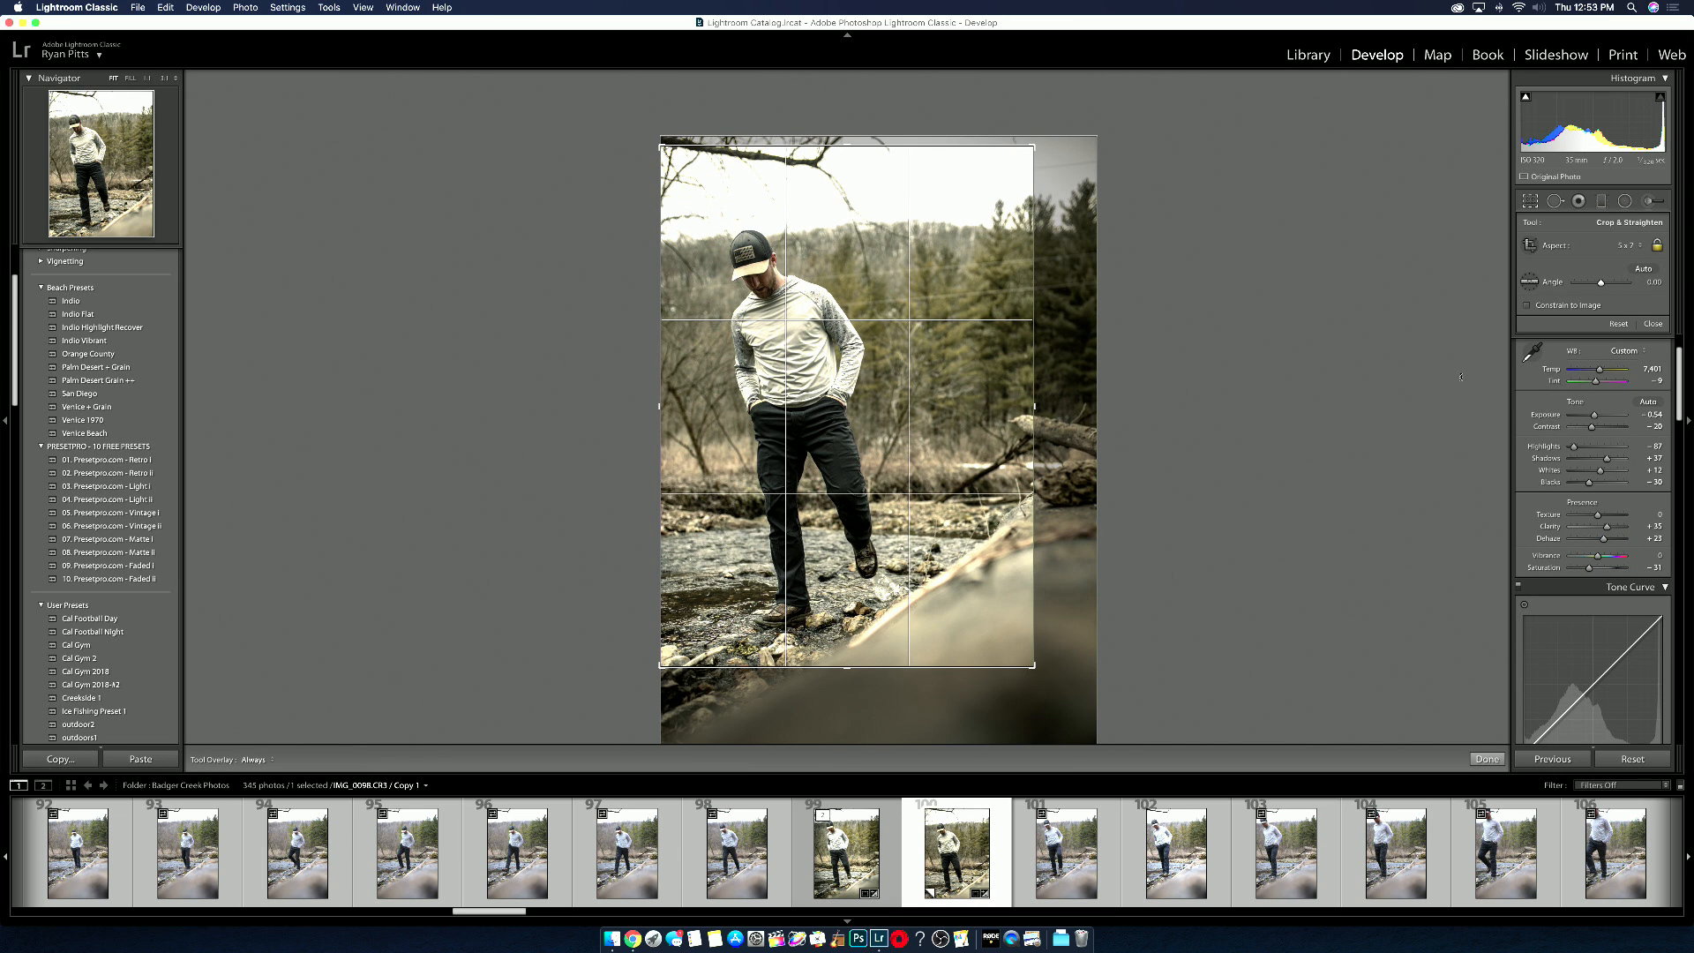
Step: Shift the photo slightly upward within the 5 x 7 crop frame and apply the crop
left_click(1487, 758)
left_click(1531, 202)
left_click(1485, 760)
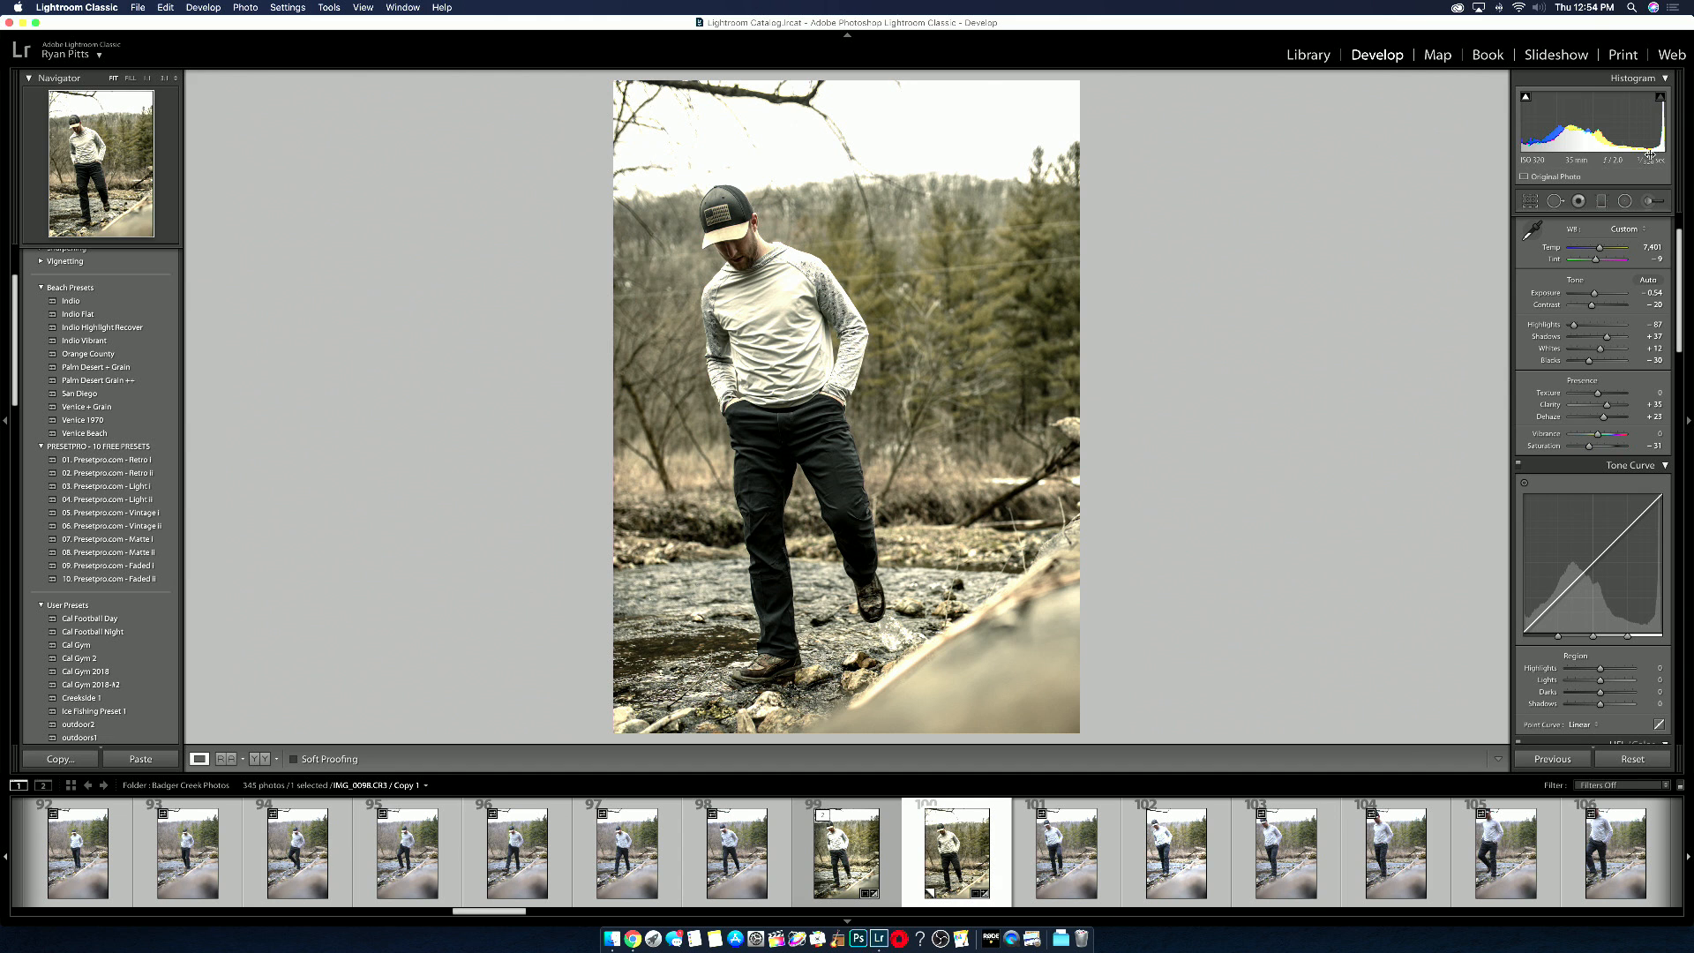
left_click(1530, 202)
left_click_drag(818, 418, 818, 412)
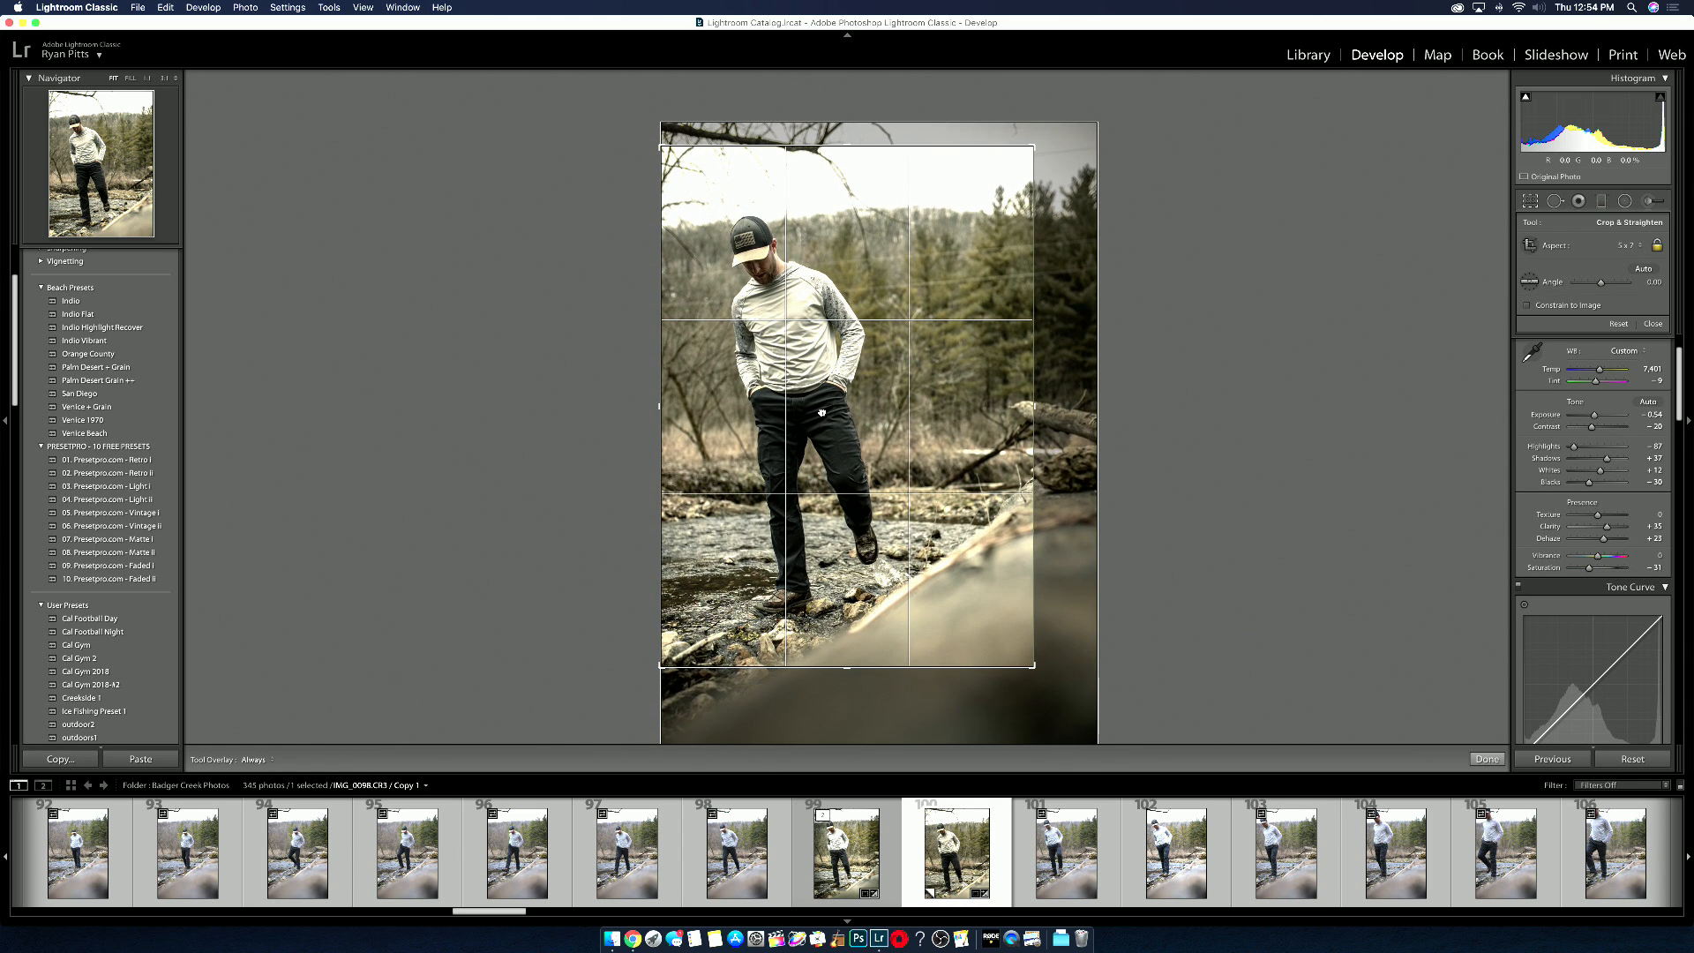
left_click(1487, 759)
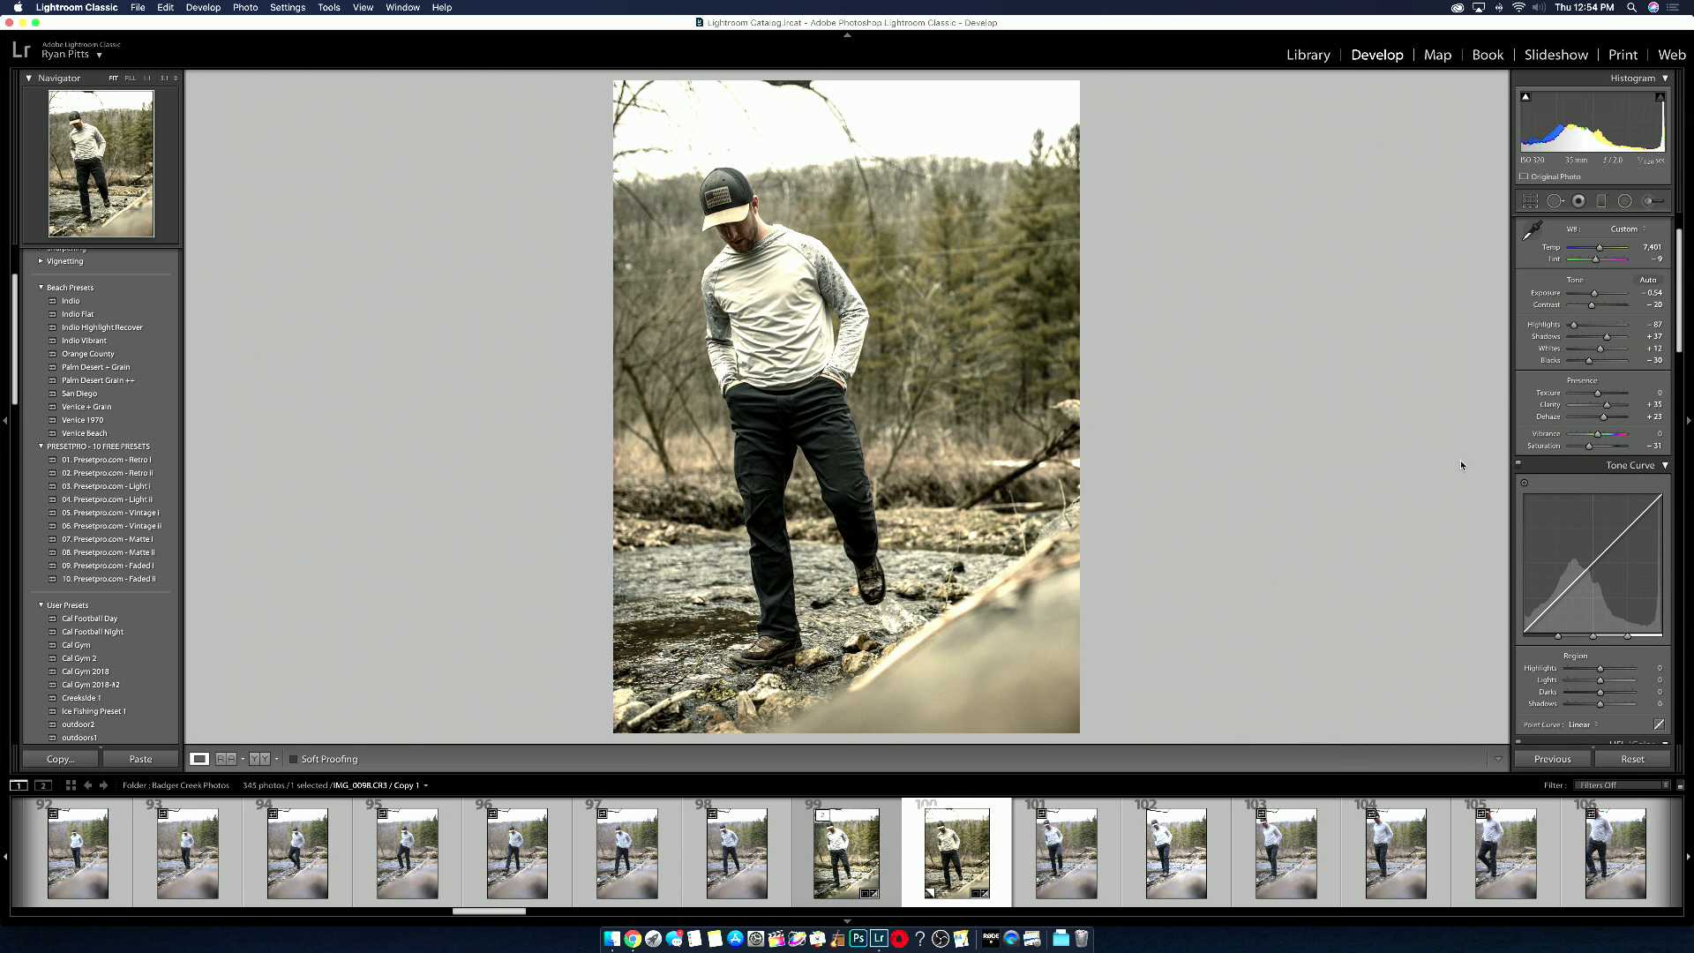
Step: Add a diagonal graduated filter over the blurred log in the lower-right foreground with Clarity -100 and Sharpness -100
left_click(1601, 202)
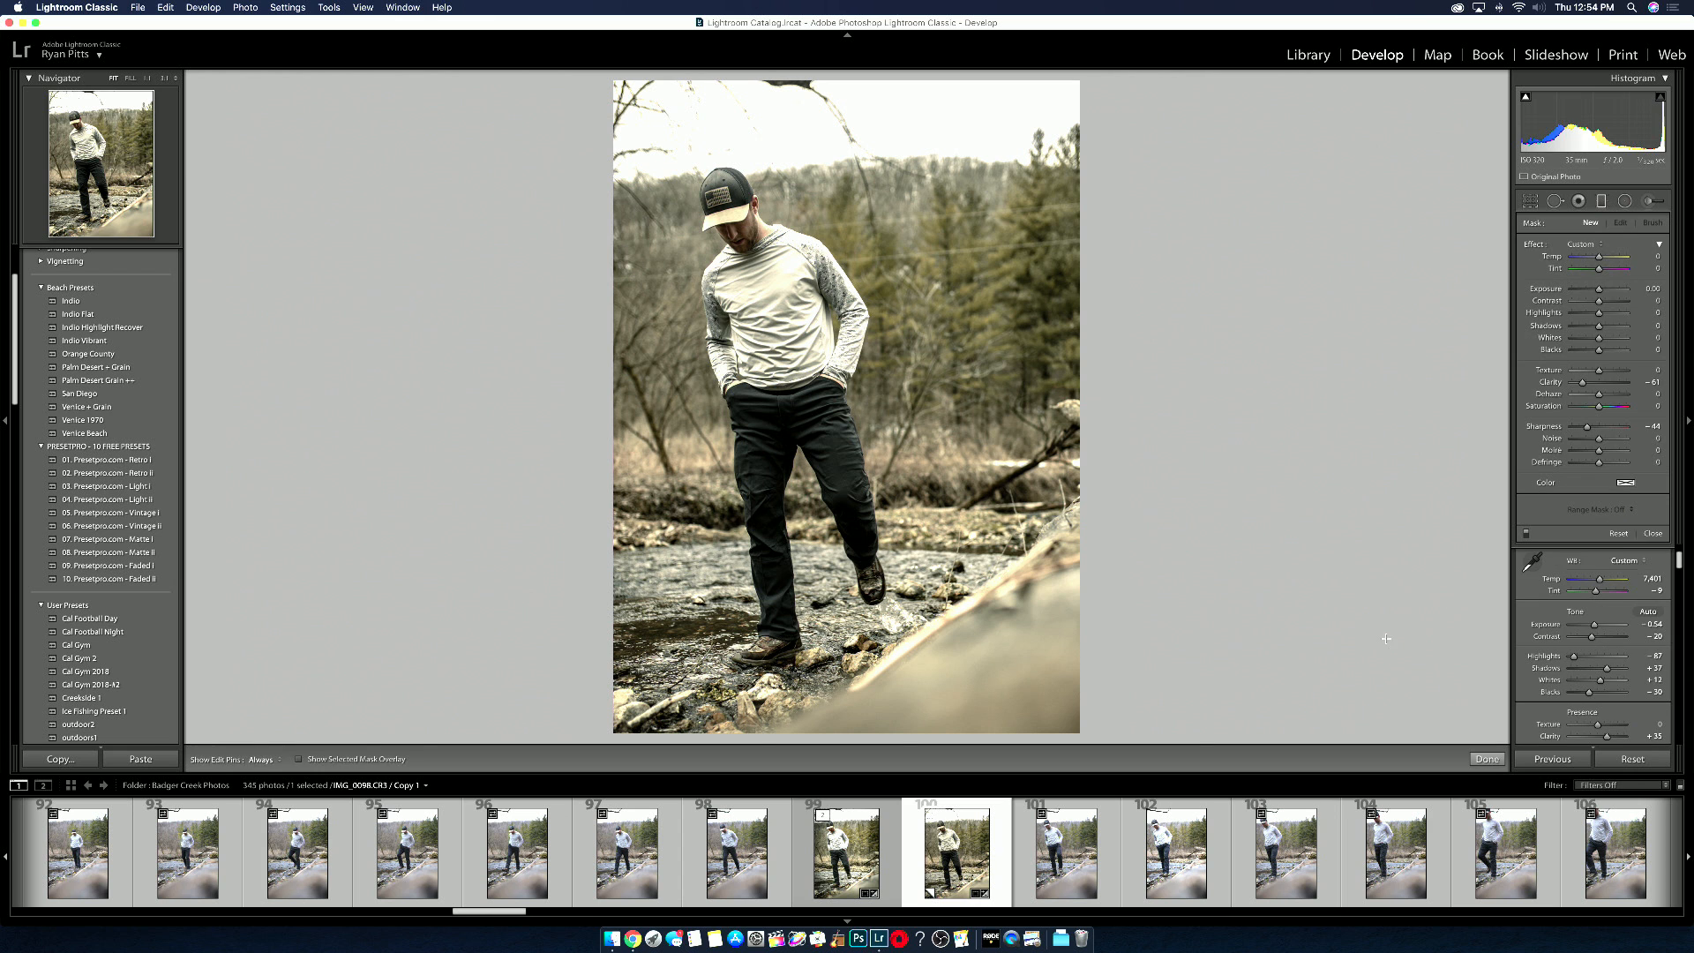
mouse_move(1089, 737)
left_mouse_down()
mouse_move(948, 629)
mouse_move(962, 618)
mouse_move(871, 509)
left_mouse_up()
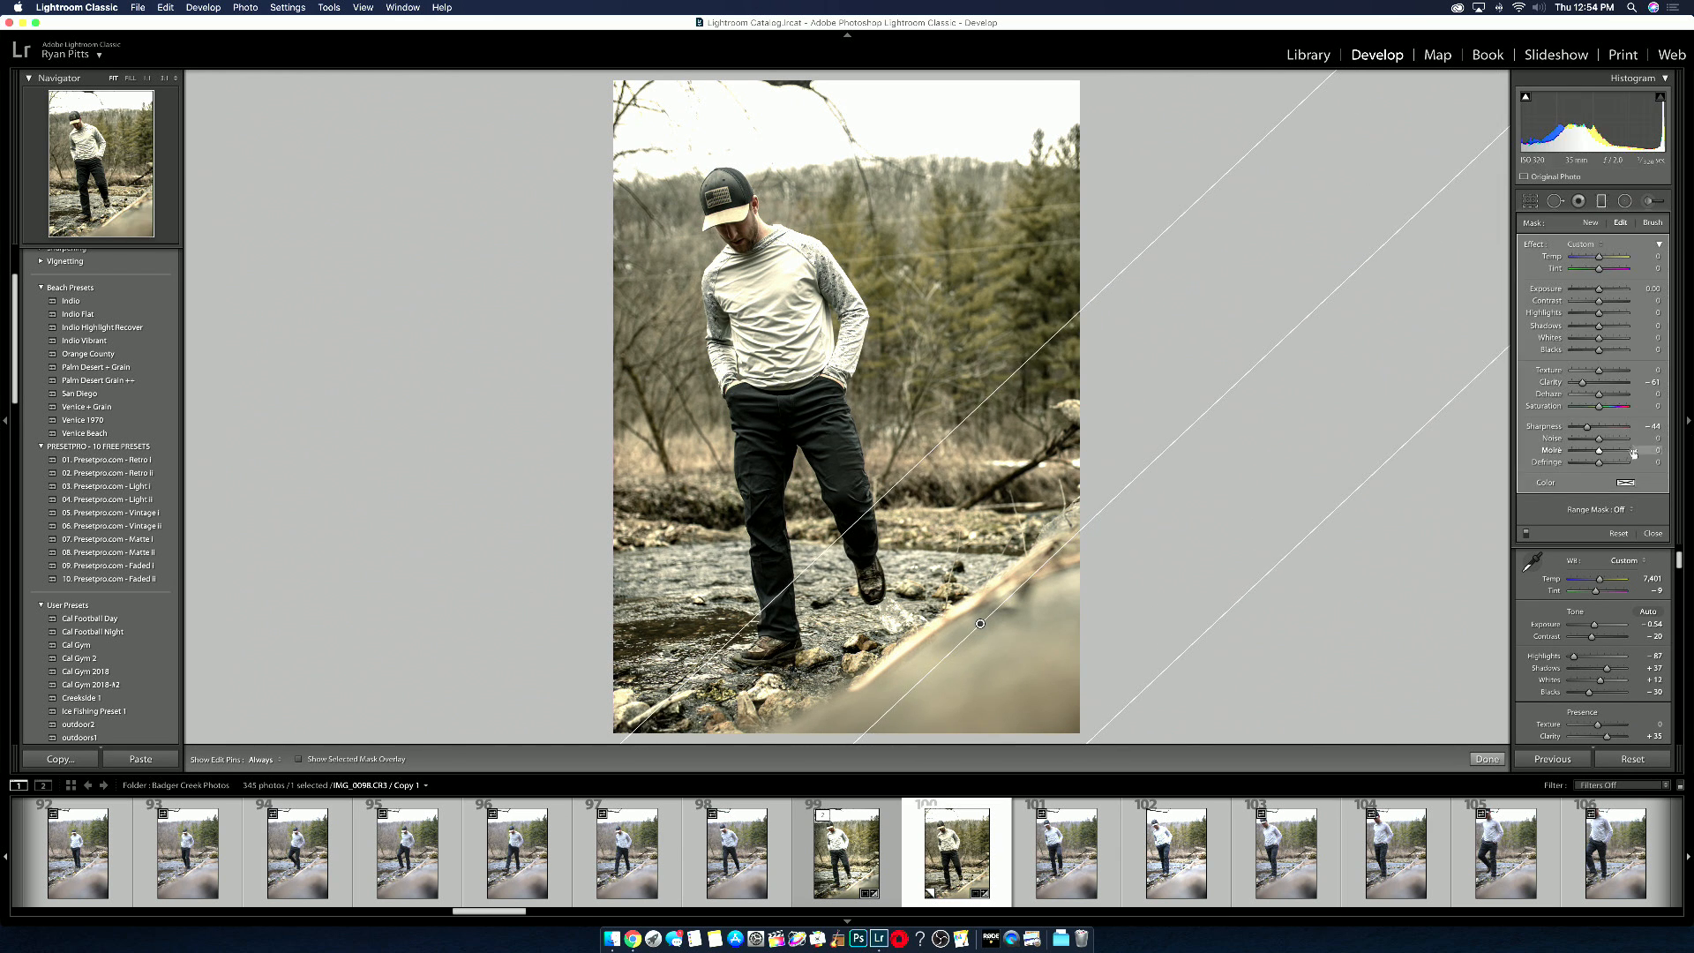
left_click_drag(1582, 382, 1564, 426)
left_click_drag(979, 623, 952, 603)
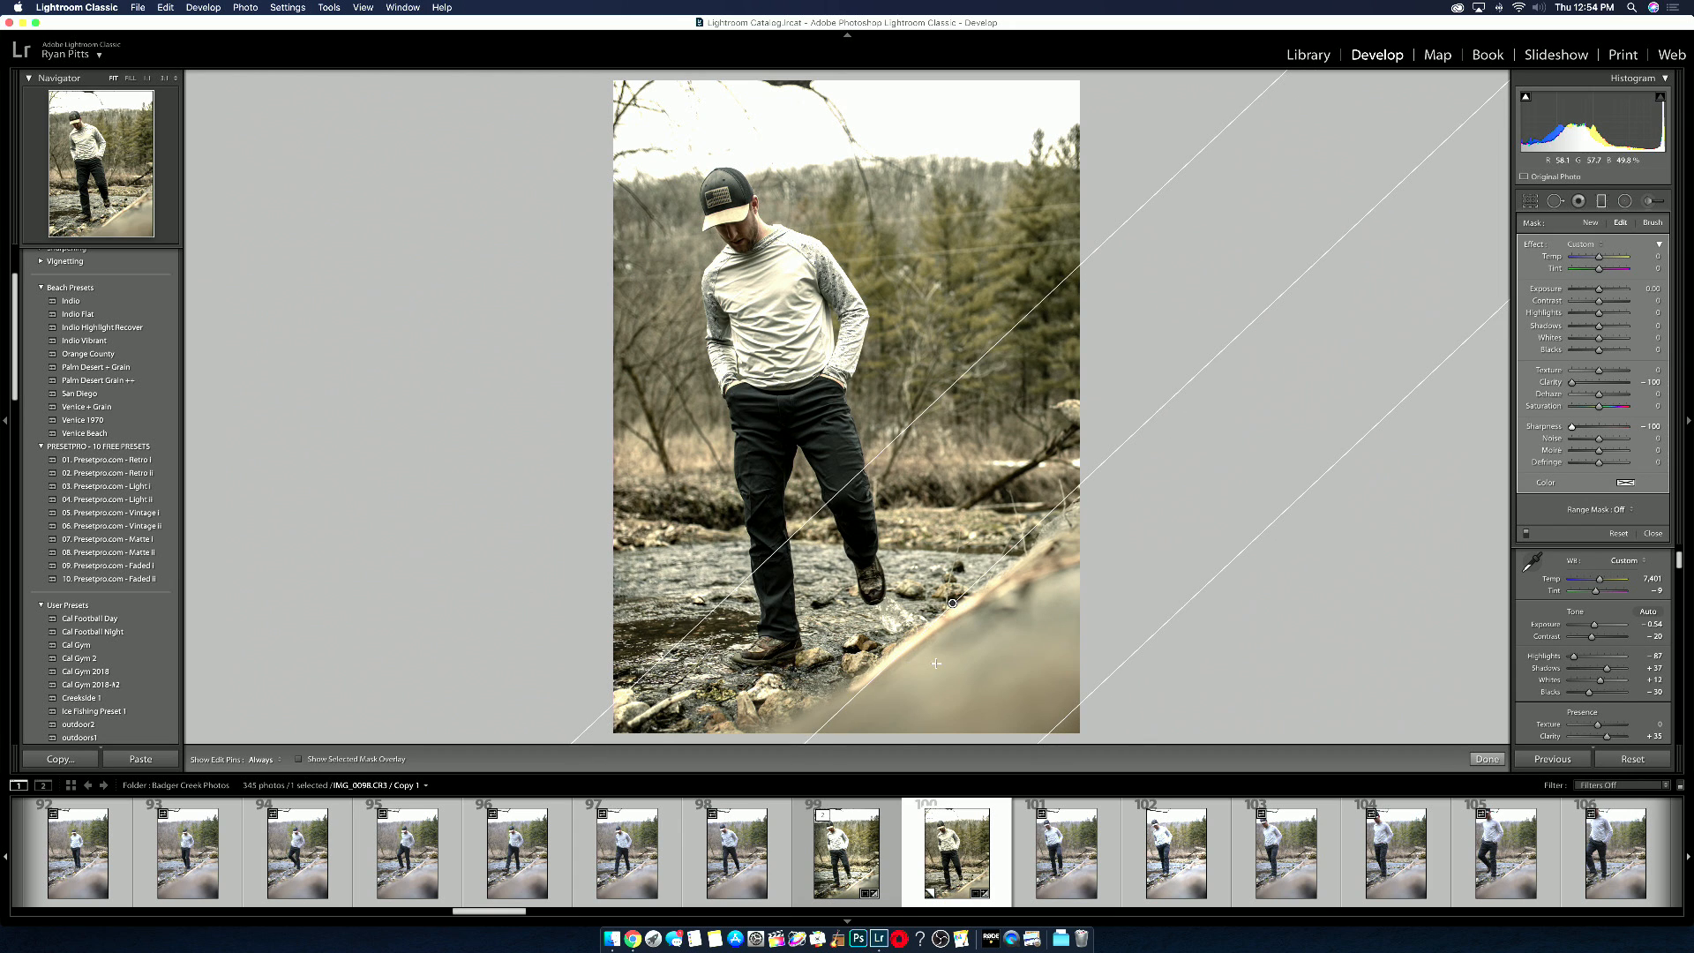
left_click(1487, 758)
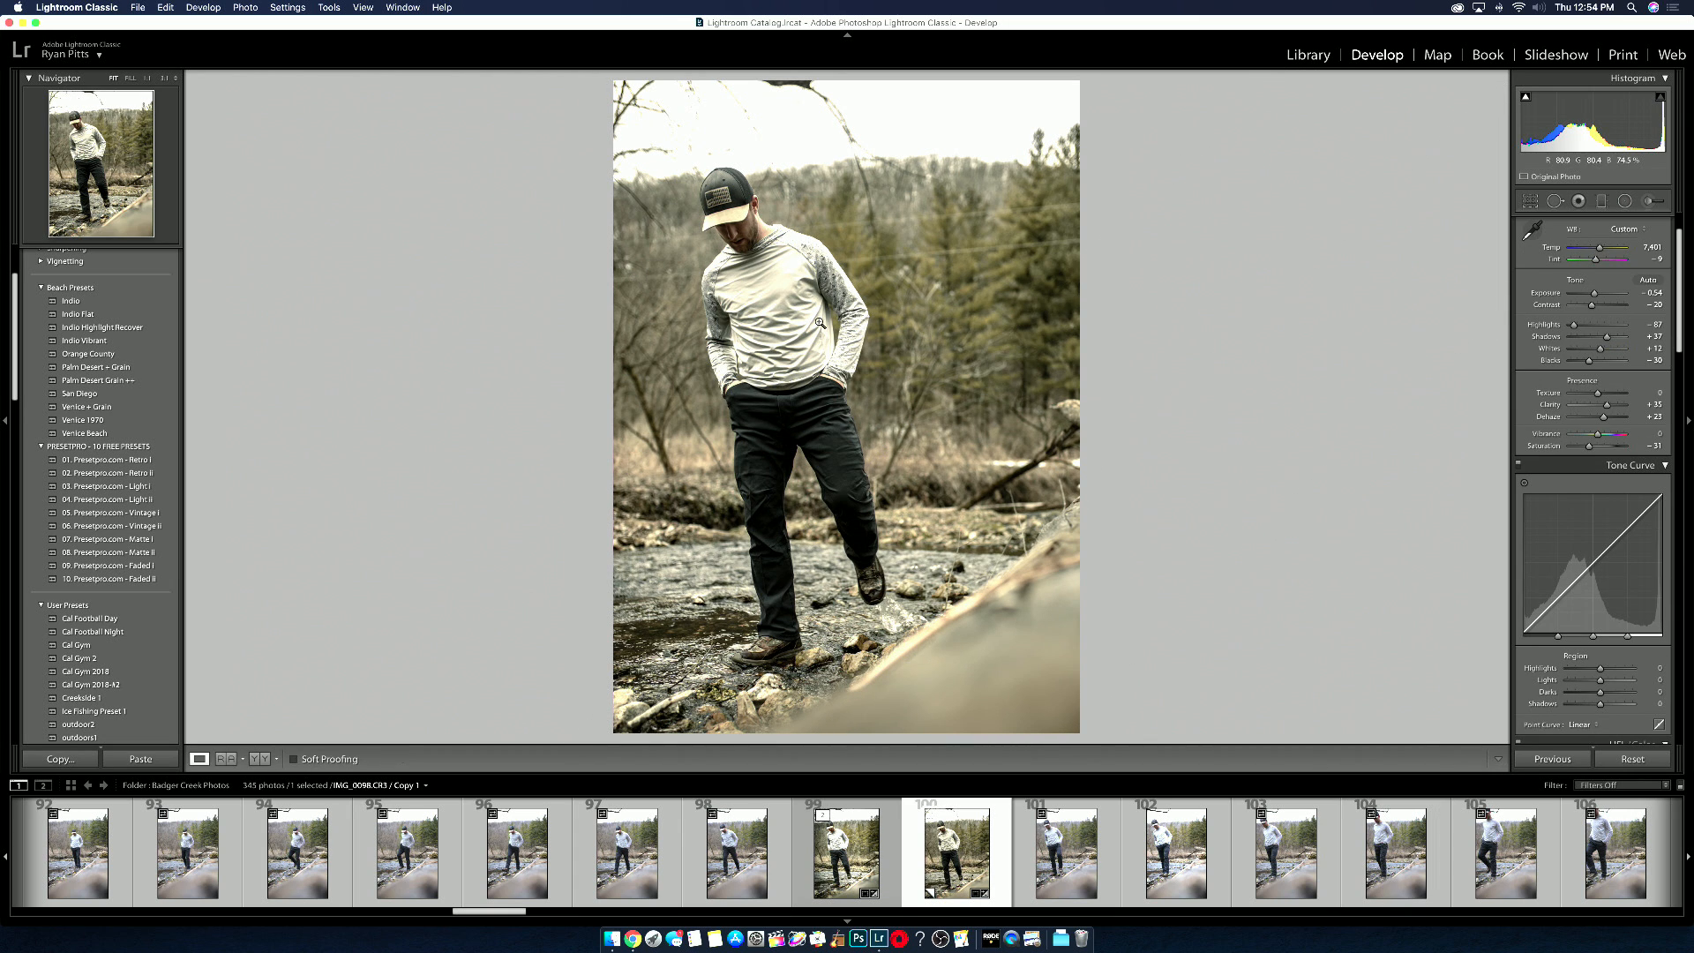
Step: Inspect the man's face, cap and shirt at close zoom, and return to the full view
left_click(807, 256)
left_click_drag(803, 256, 1041, 500)
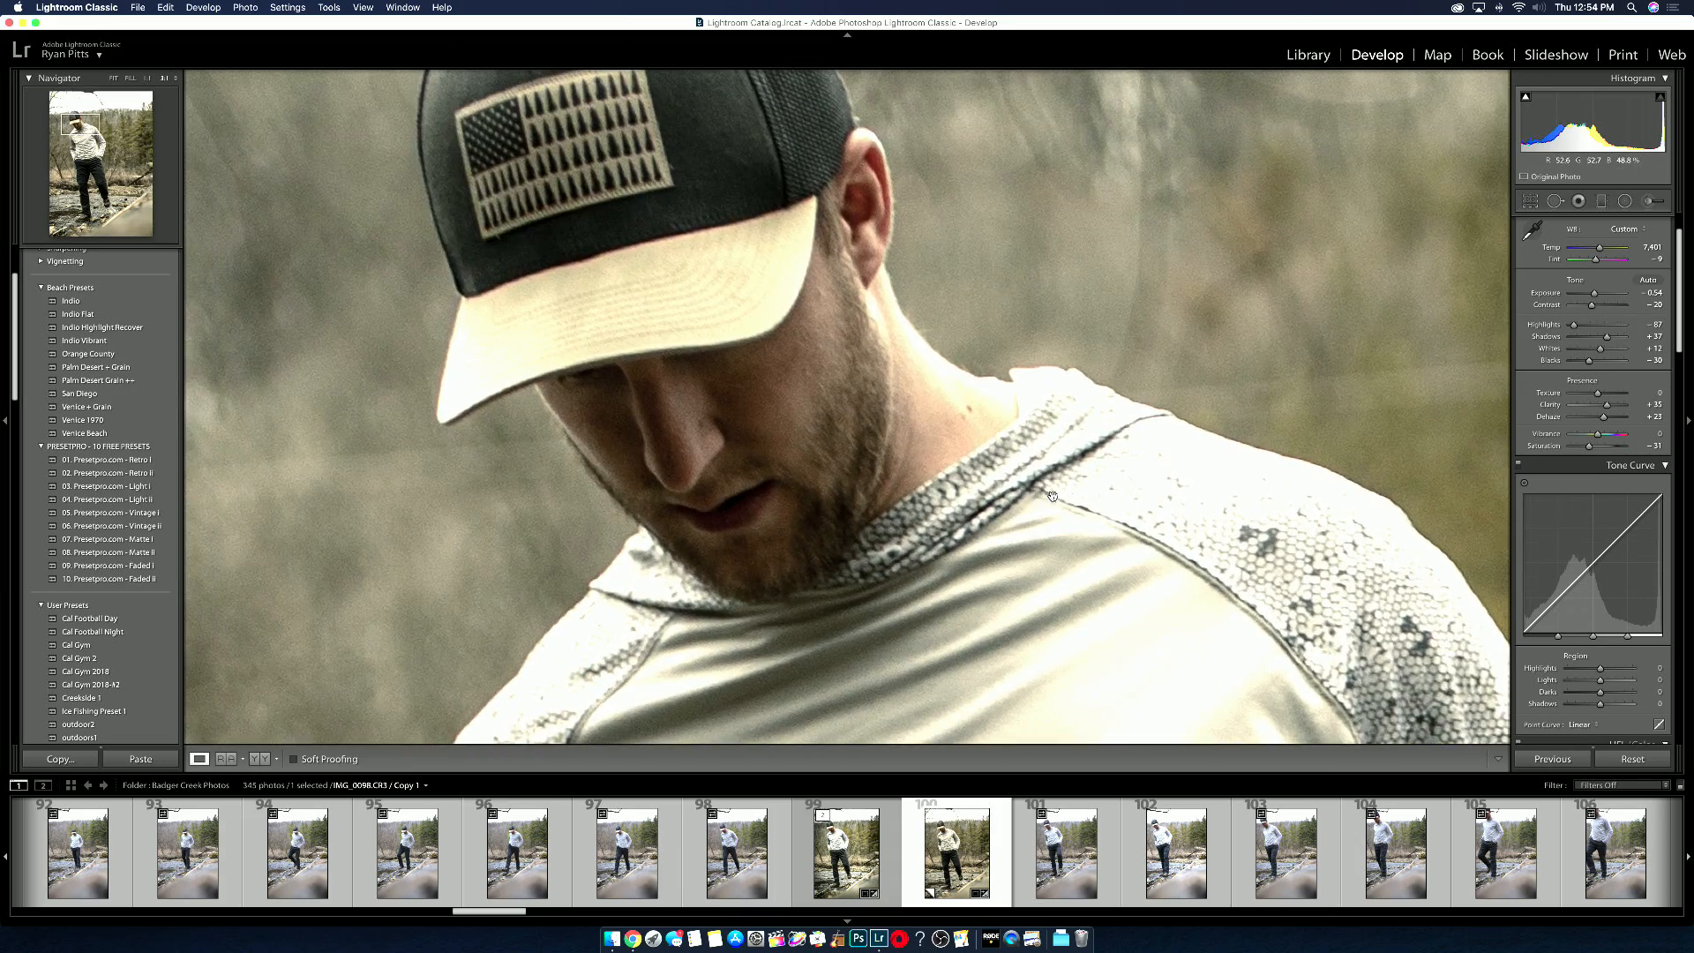
left_click(1041, 499)
left_click(796, 360)
left_click_drag(699, 236, 1025, 665)
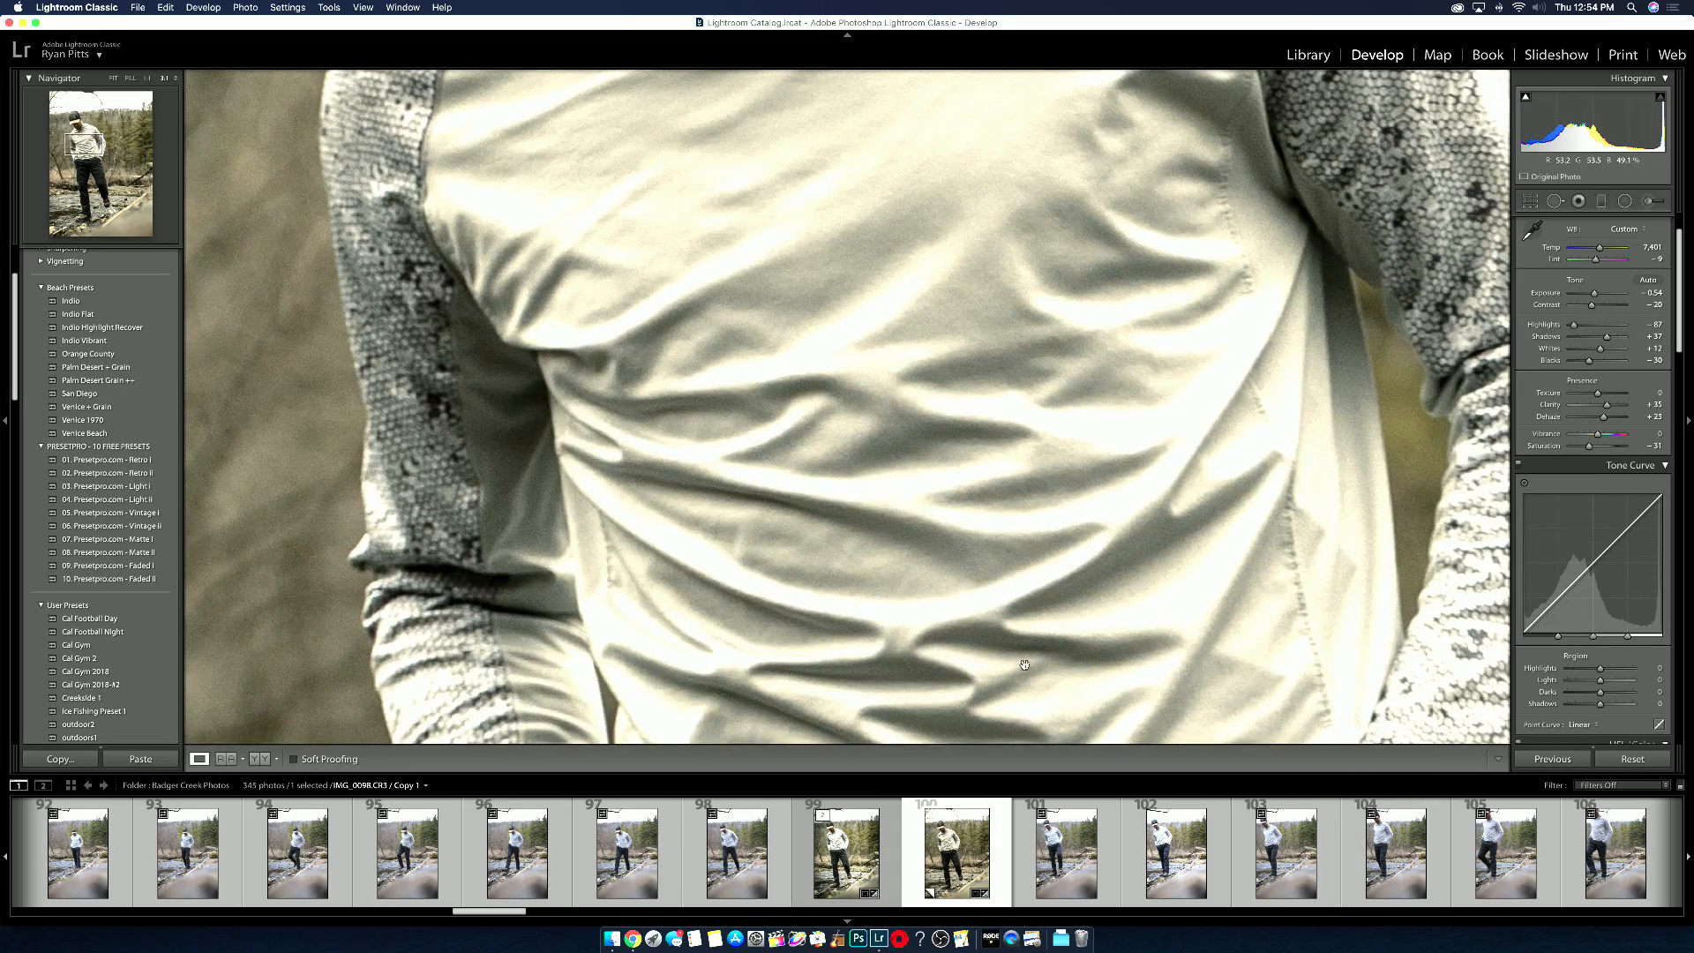
left_click_drag(884, 372, 919, 582)
left_click(1023, 508)
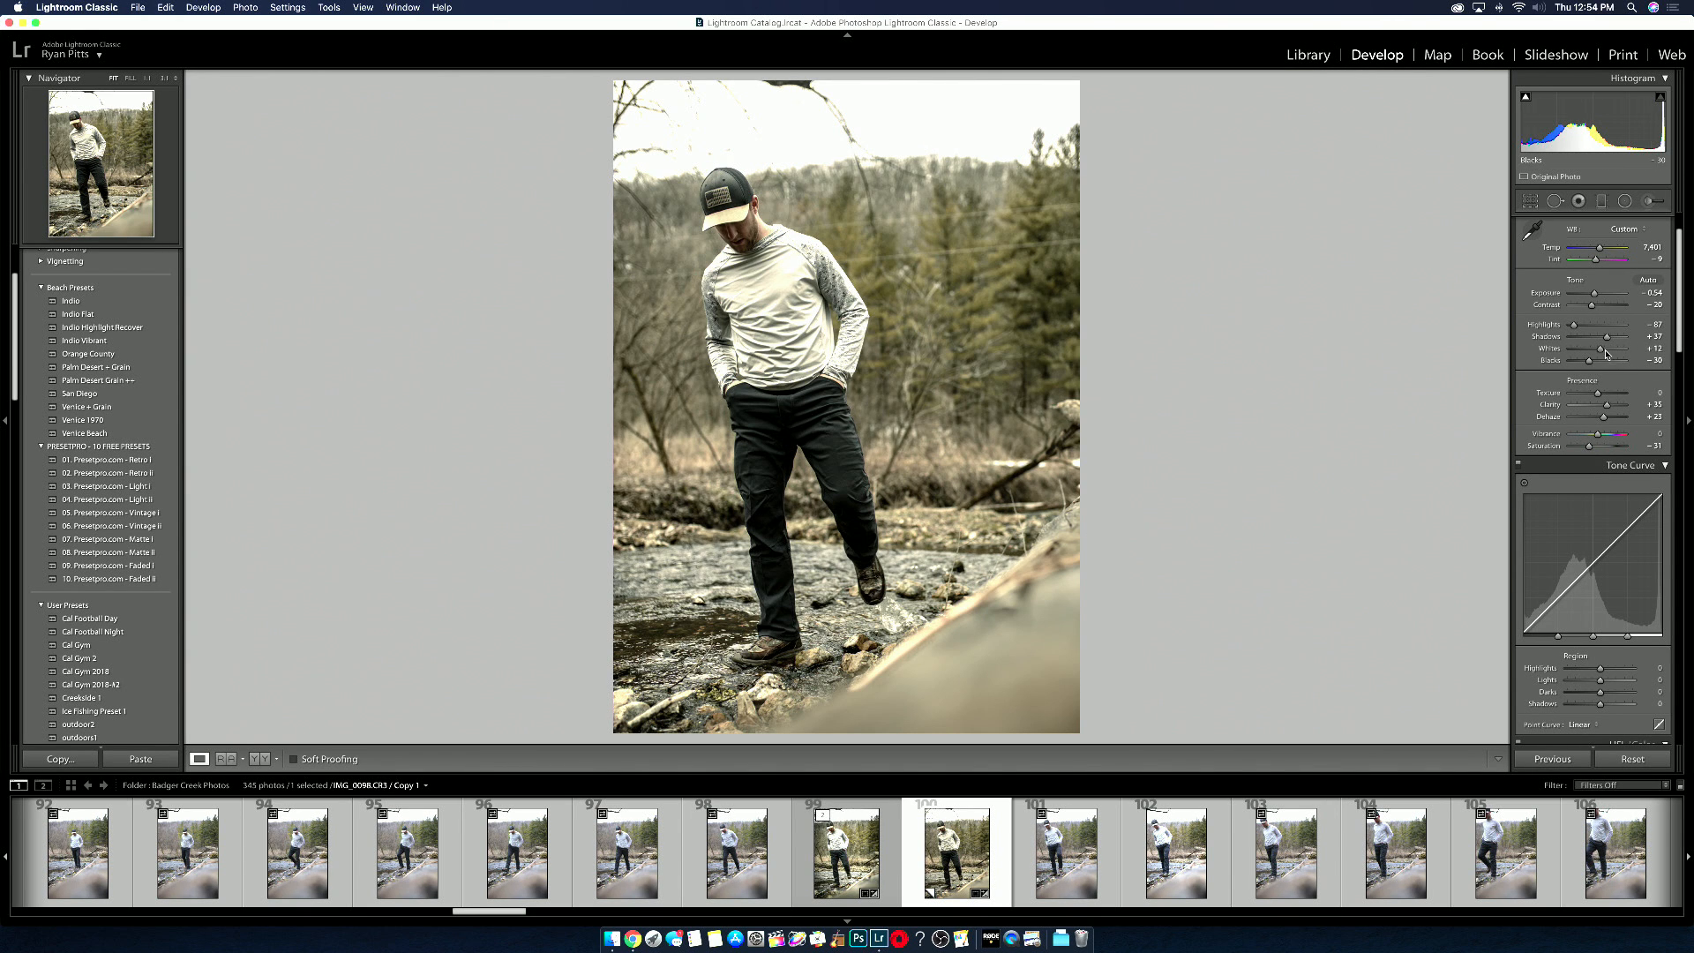
Step: Raise the HSL saturation of orange to +36 and yellow to +40
left_click_drag(1601, 352, 1600, 353)
scroll(1624, 529, "down", 10)
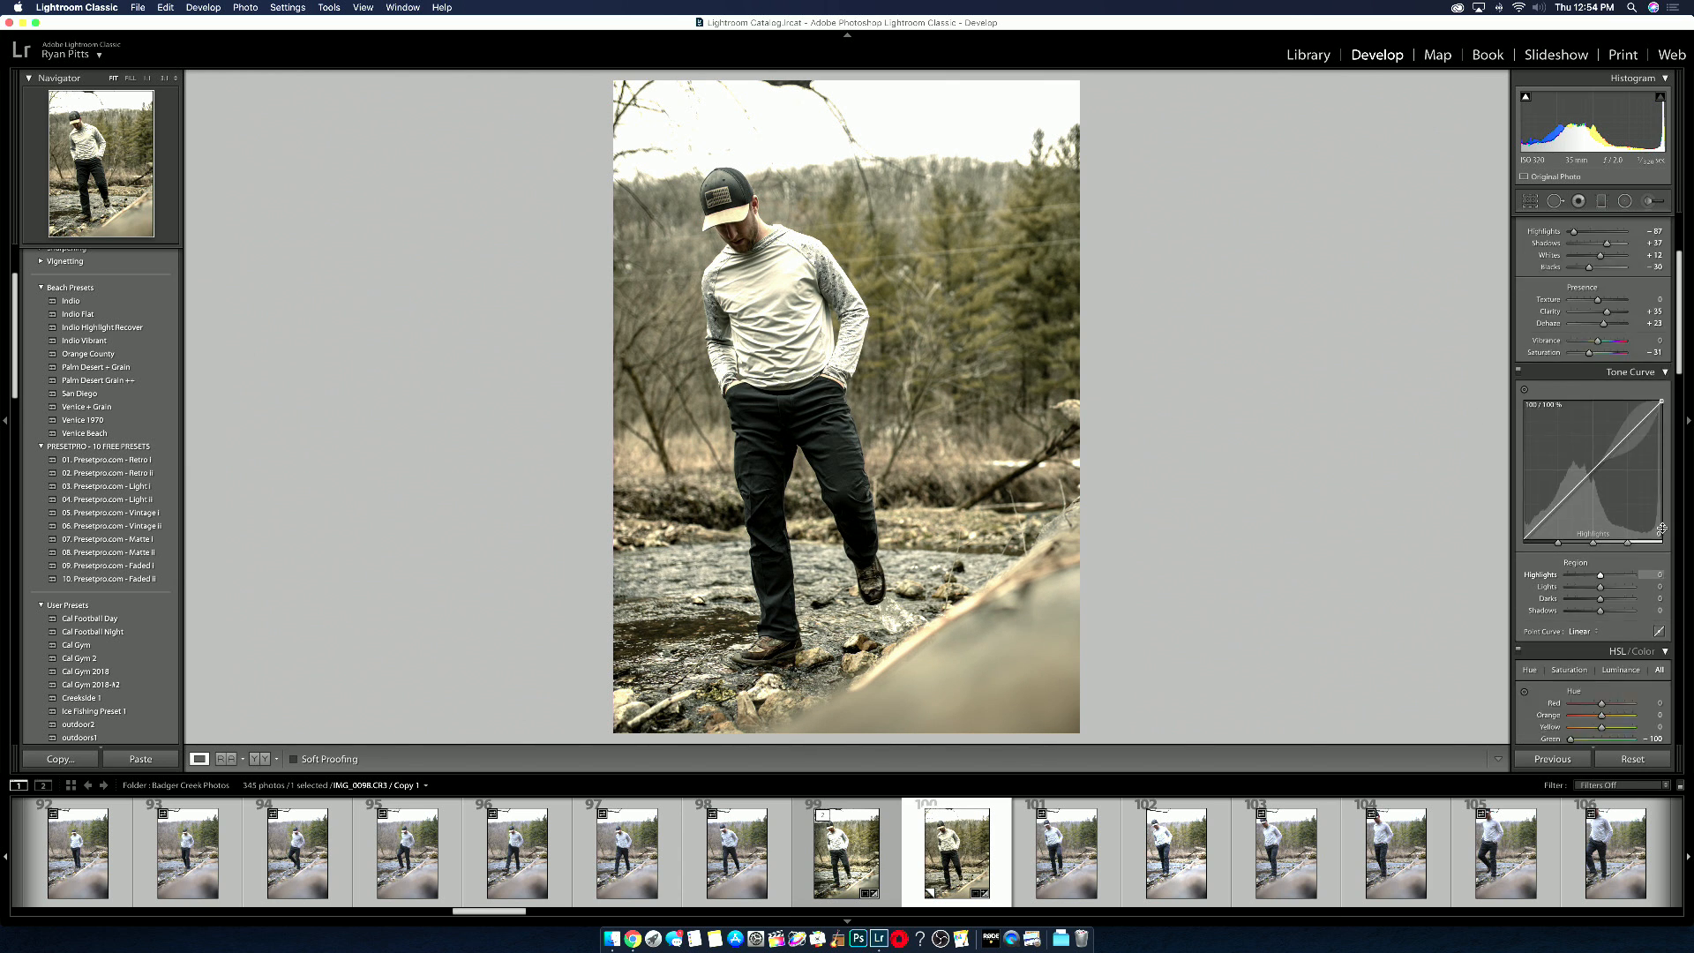
scroll(1621, 530, "down", 5)
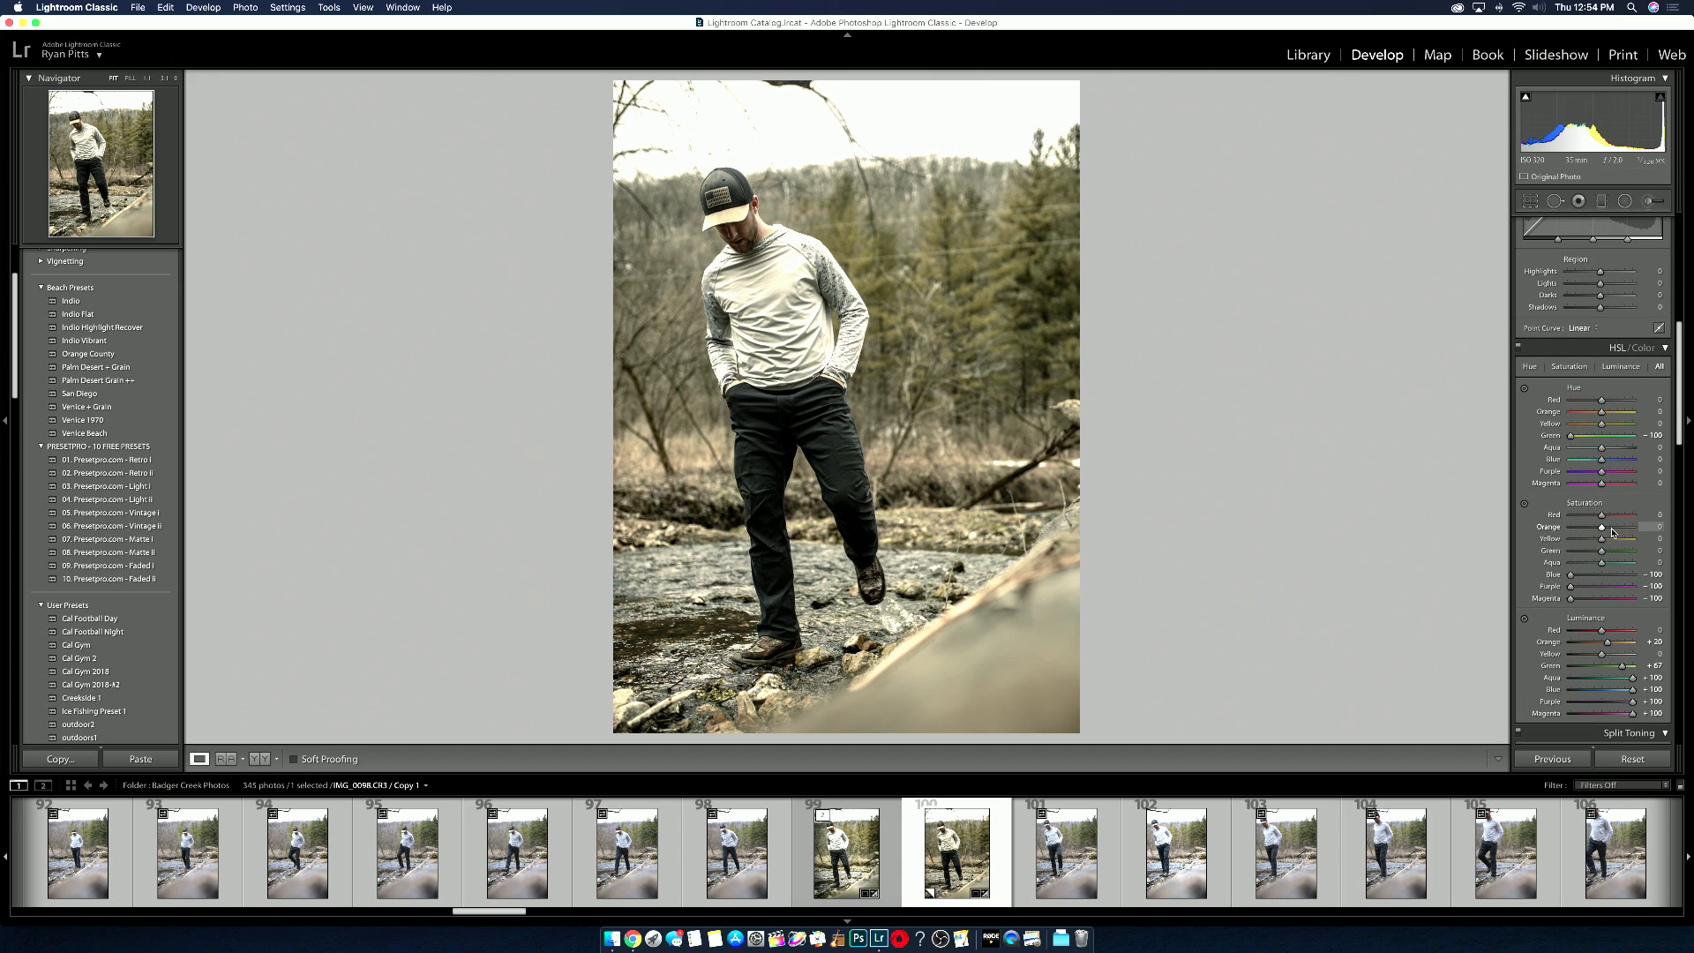
mouse_move(1617, 530)
left_mouse_down()
mouse_move(1596, 530)
mouse_move(1613, 531)
left_mouse_up()
left_click_drag(1612, 543, 1615, 543)
Step: Heal the wire crossing the trees between the photo's left edge and the man with a size 53 spot removal brush
key("q")
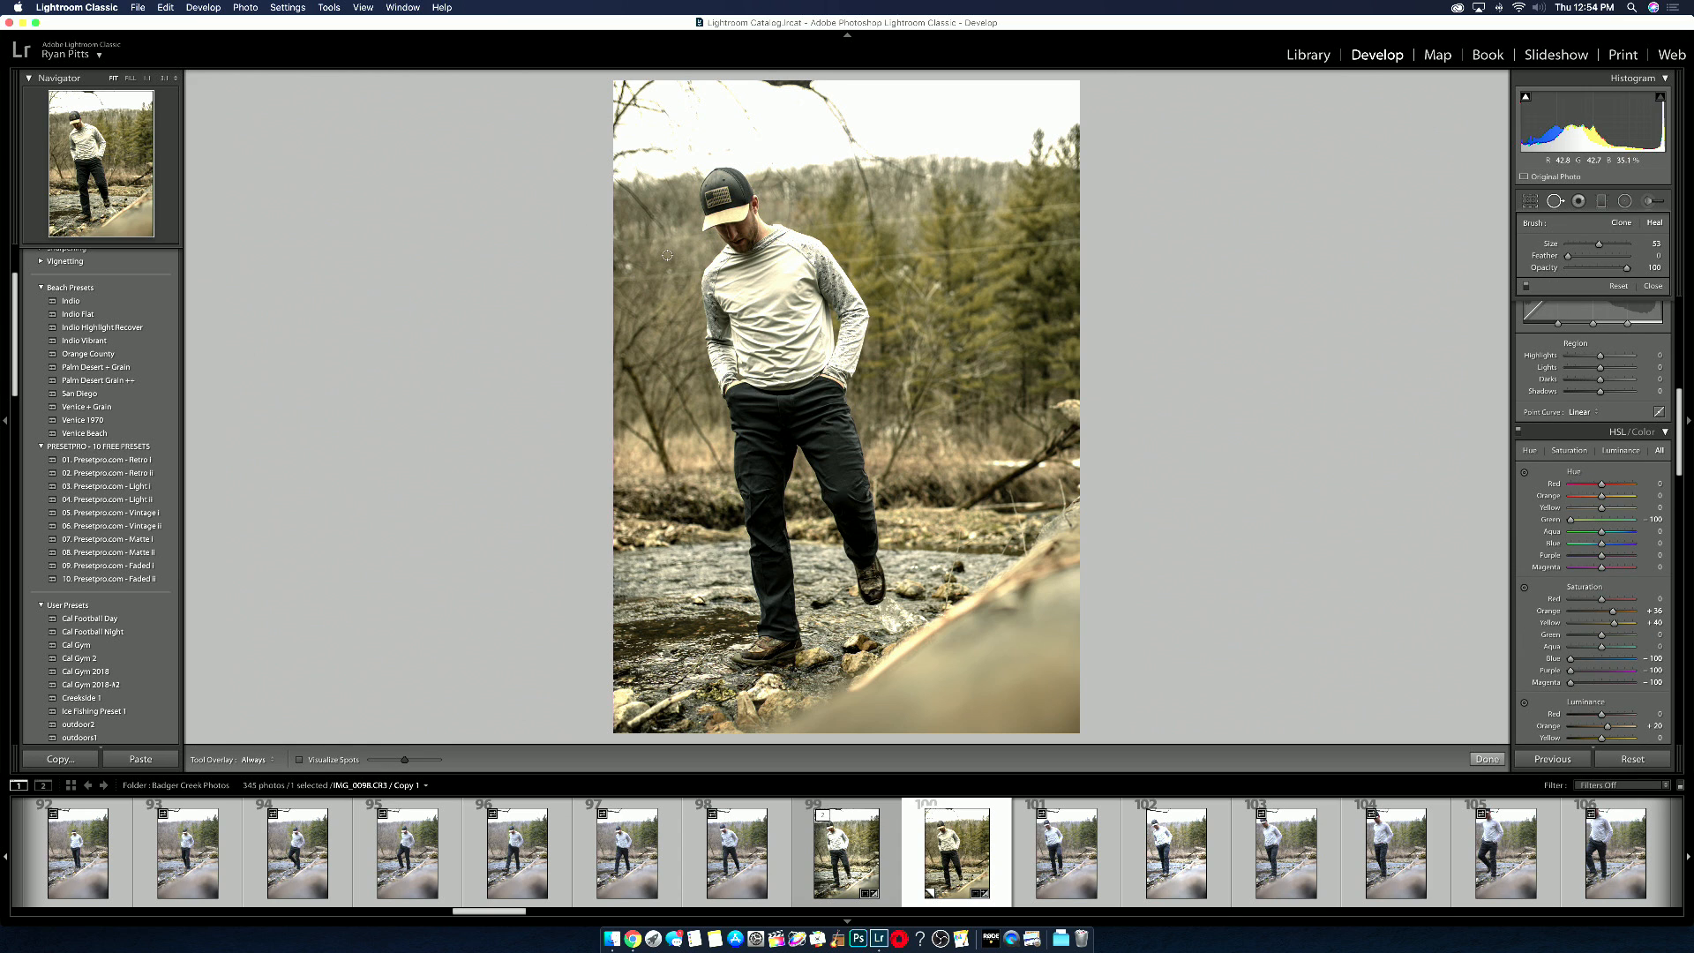
mouse_move(614, 278)
left_mouse_down()
mouse_move(700, 270)
mouse_move(691, 237)
mouse_move(613, 238)
left_mouse_up()
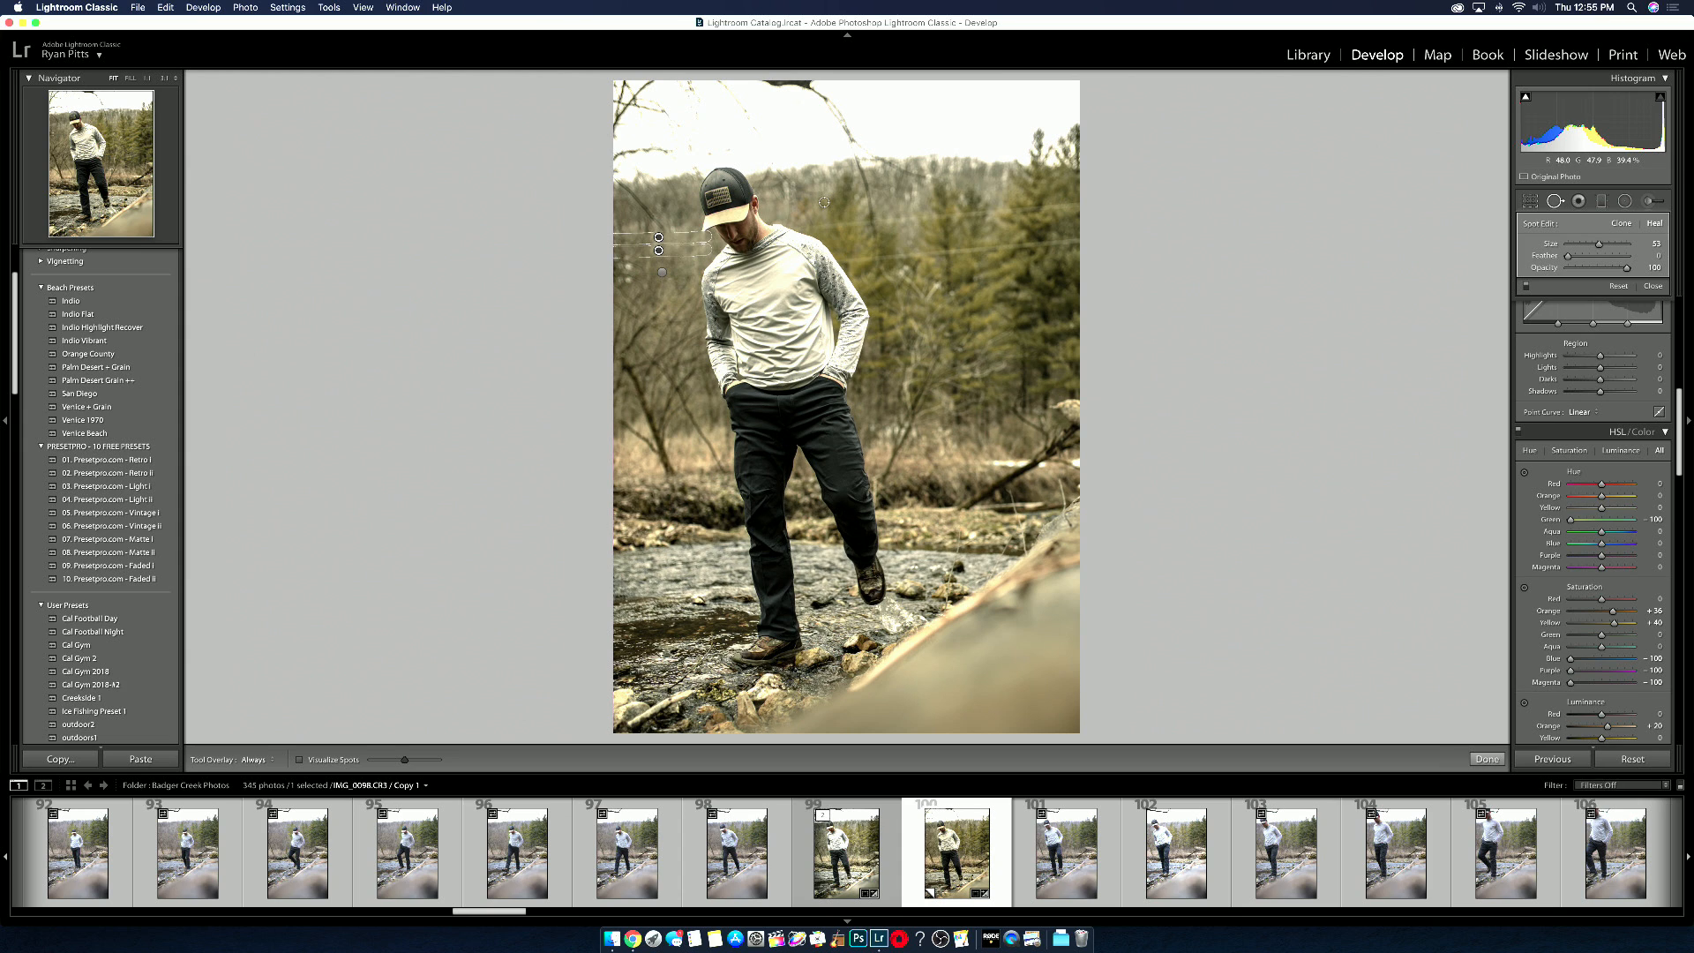
left_click_drag(795, 226, 1084, 206)
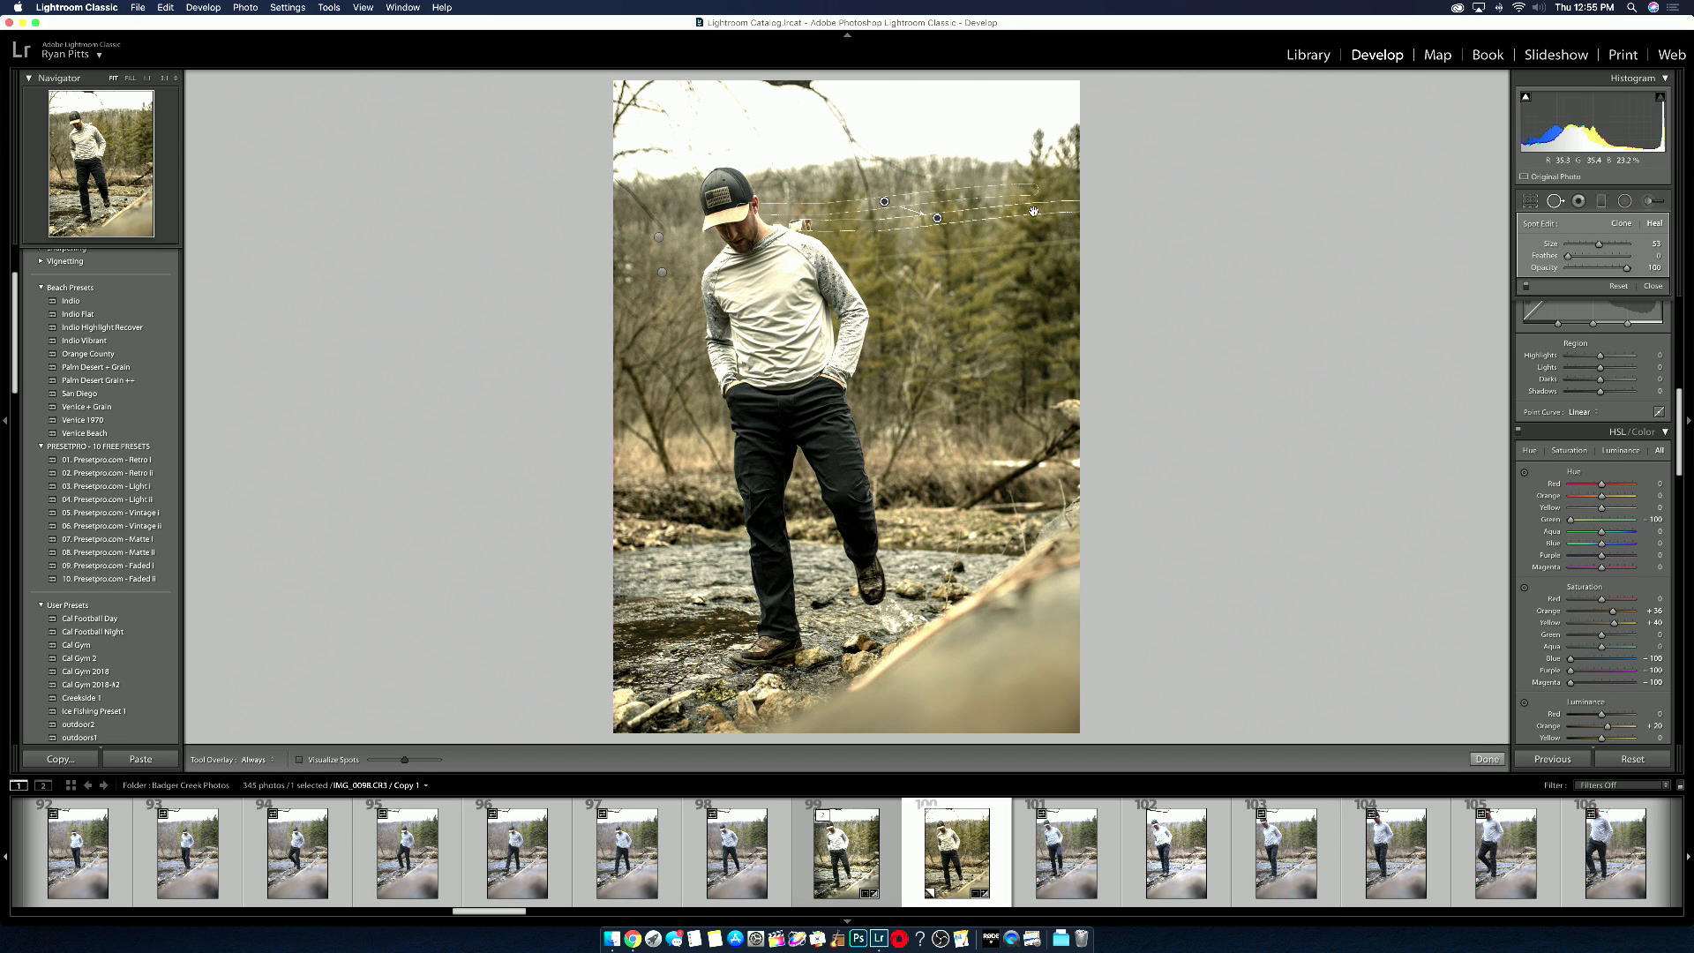
left_click_drag(949, 204, 988, 192)
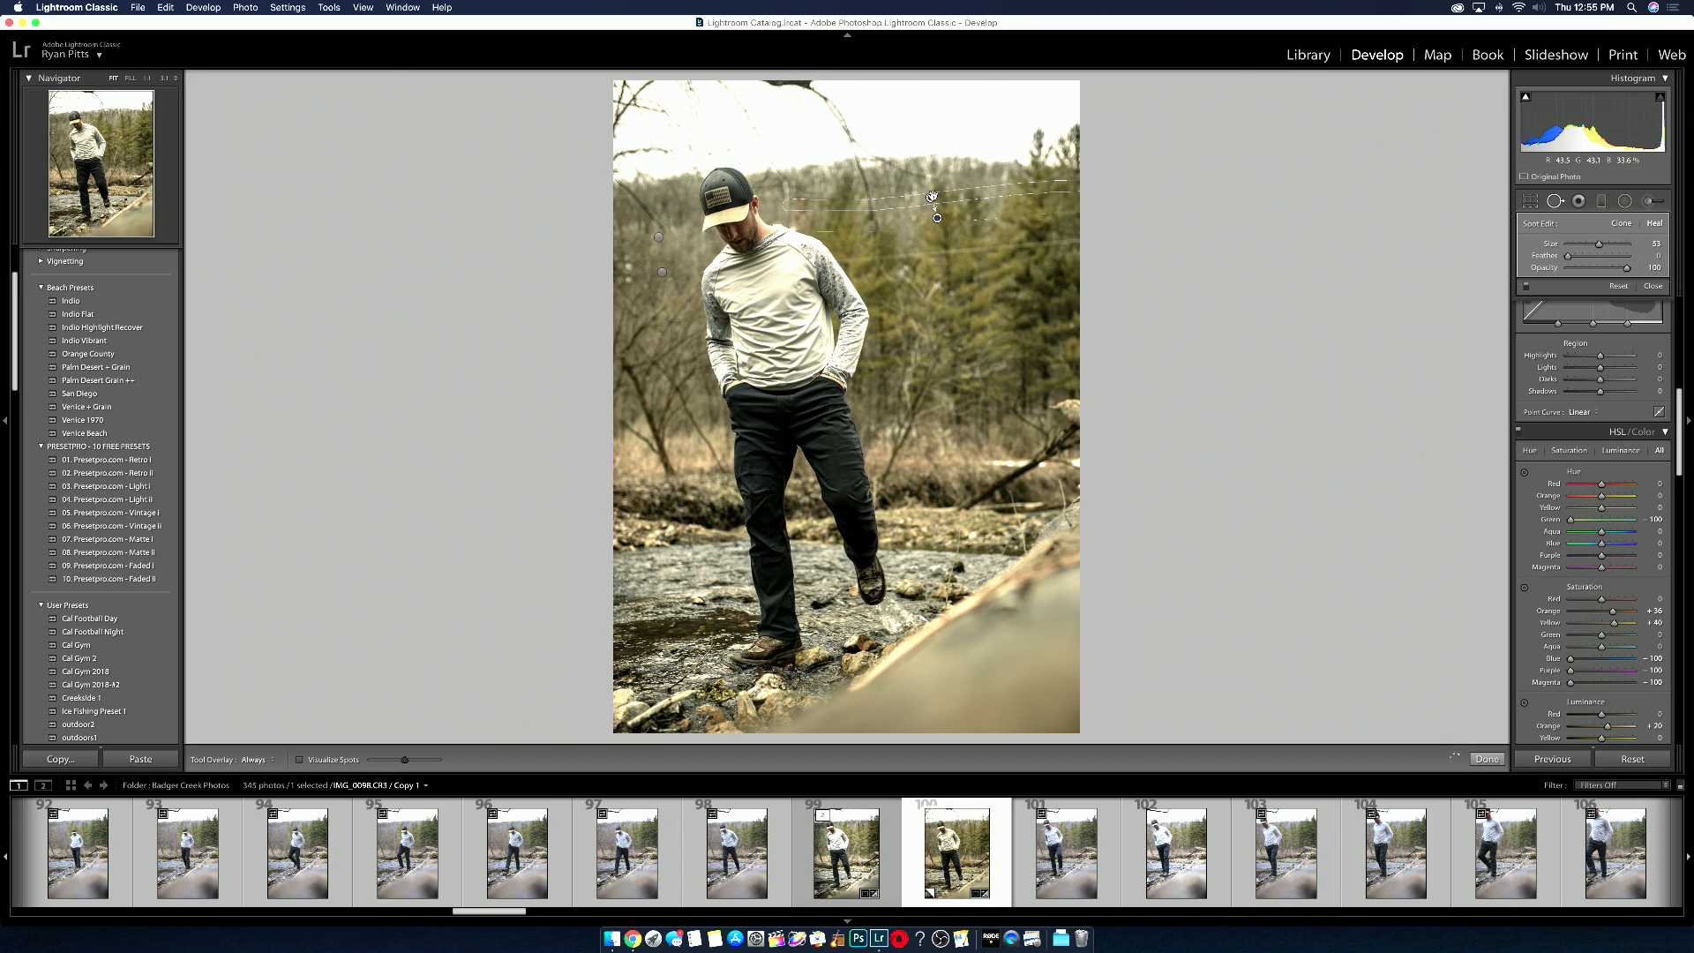
key("Delete")
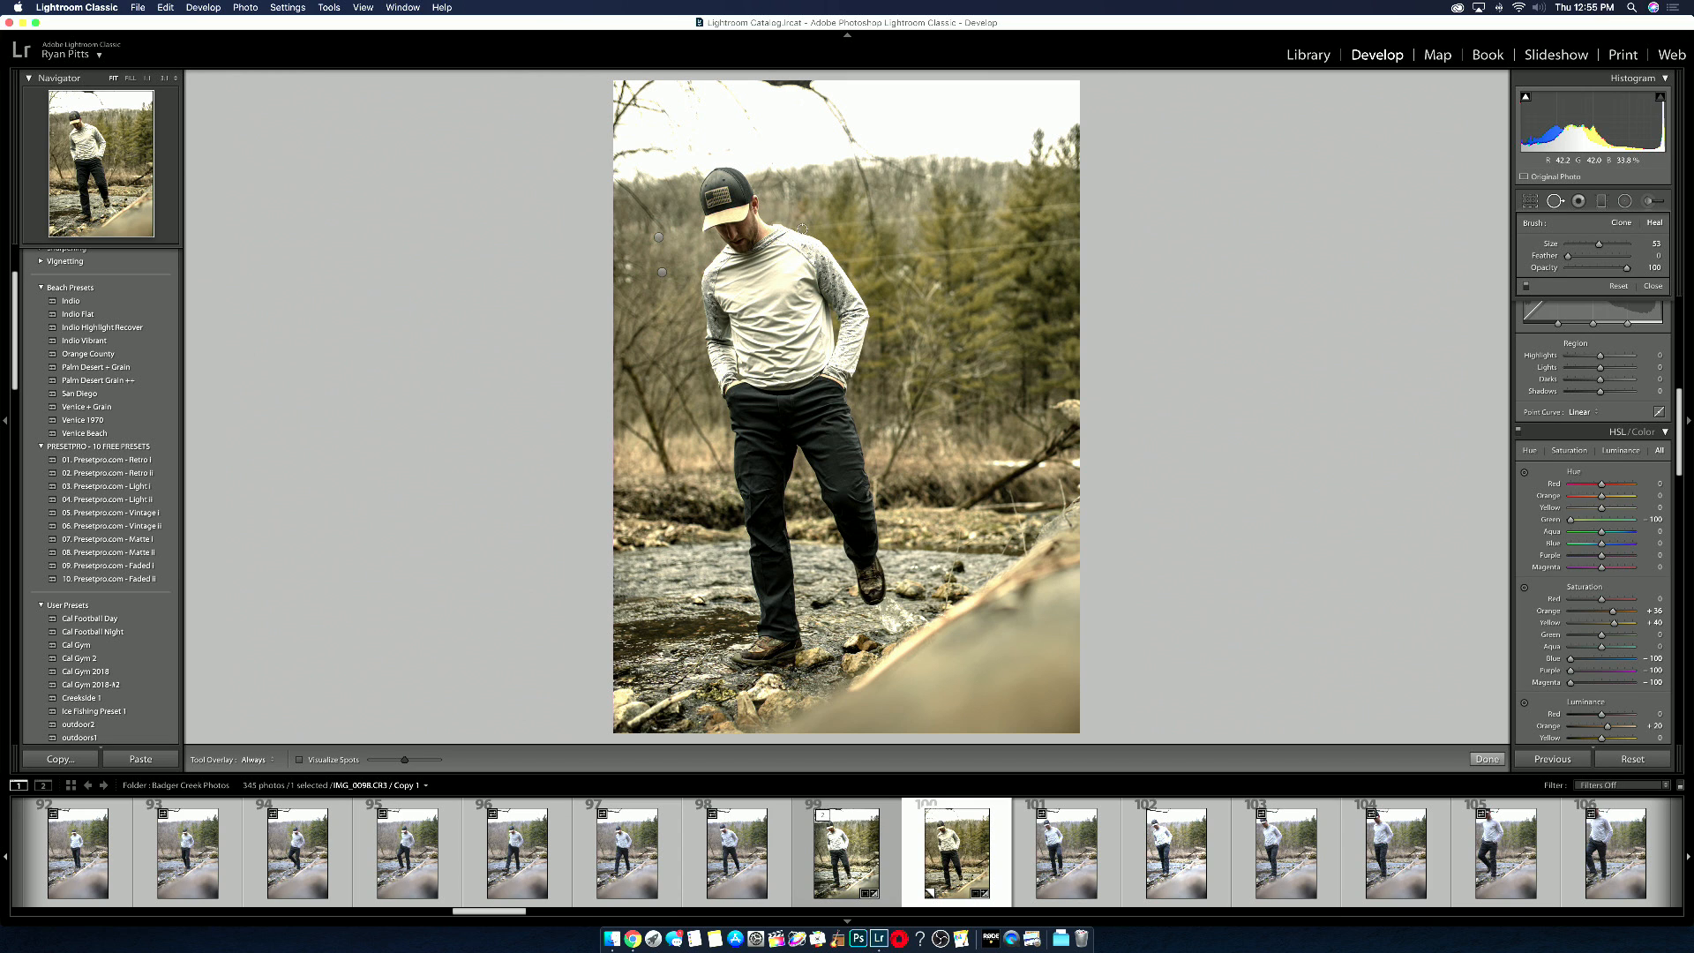
Step: Heal the upper and lower wires crossing the trees between the man and the photo's right edge
left_click_drag(1074, 202, 803, 225)
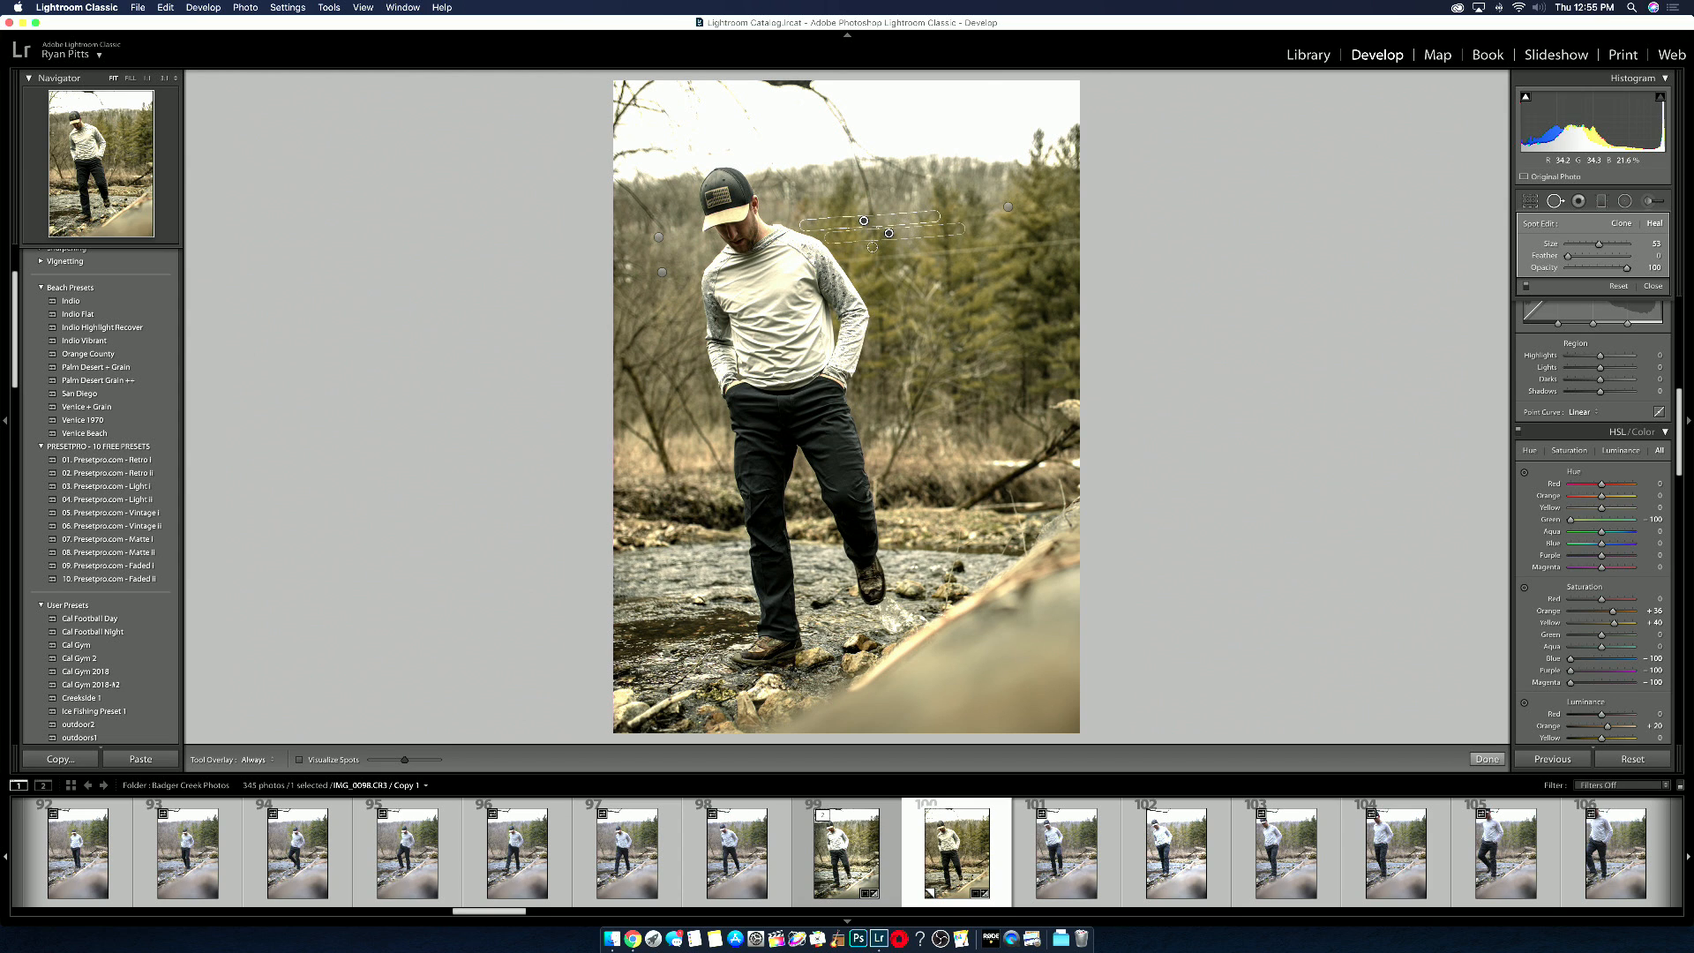
left_click_drag(843, 259, 1090, 238)
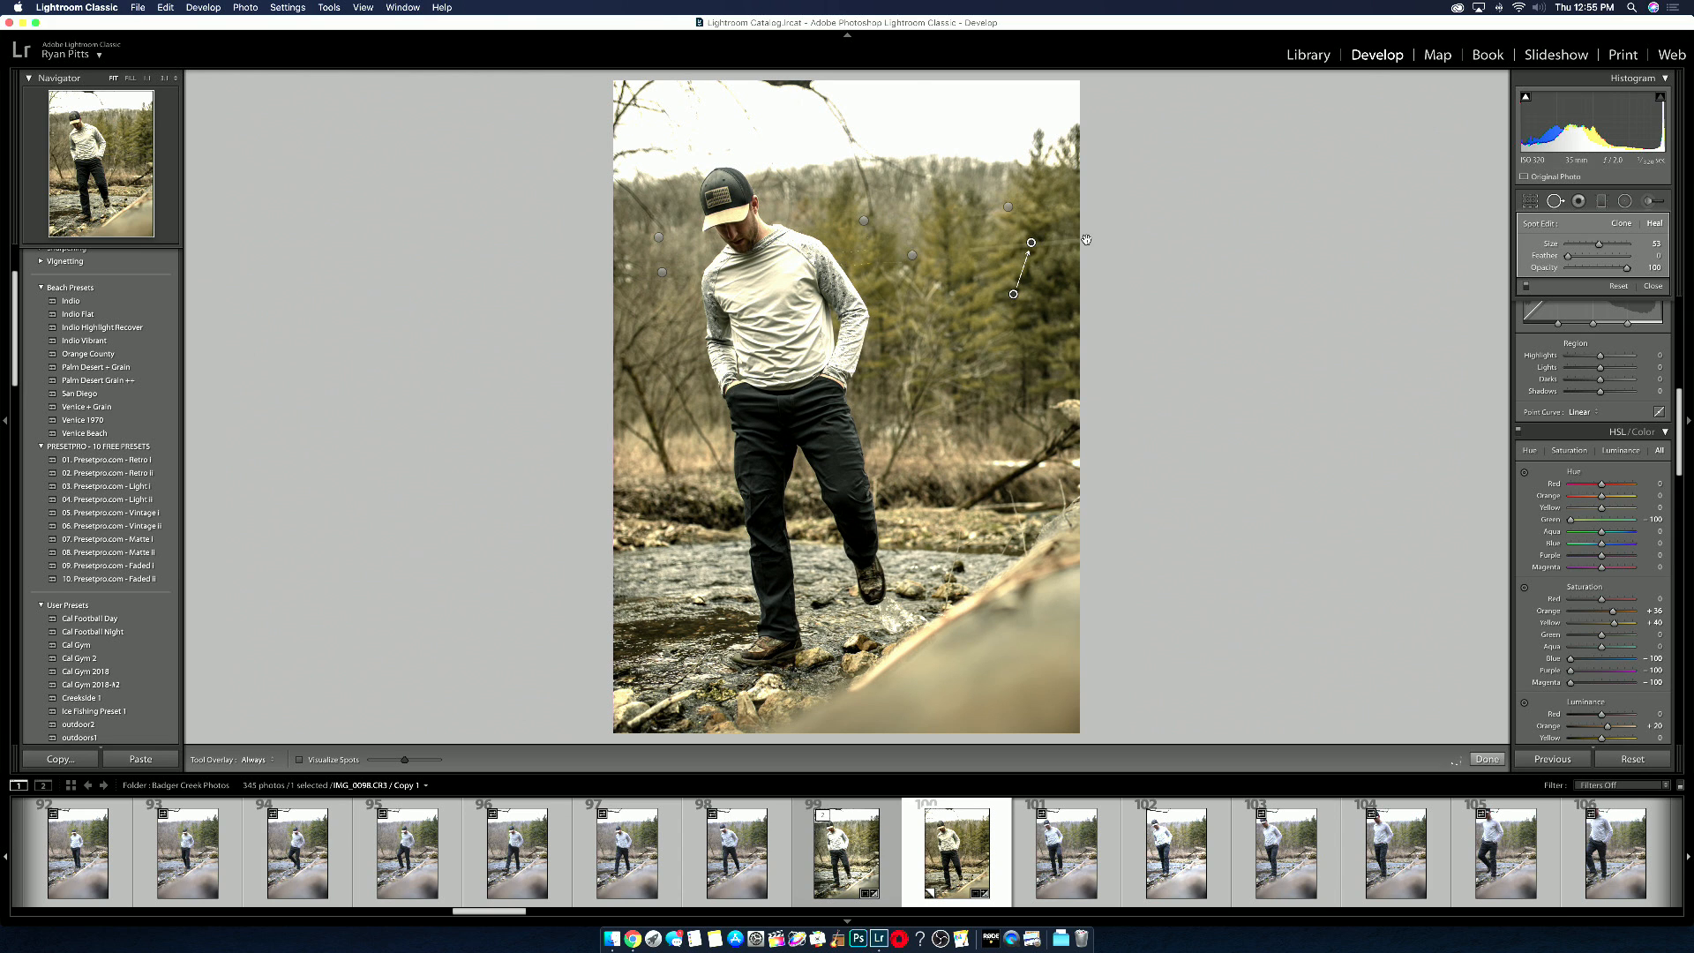
left_click(1487, 759)
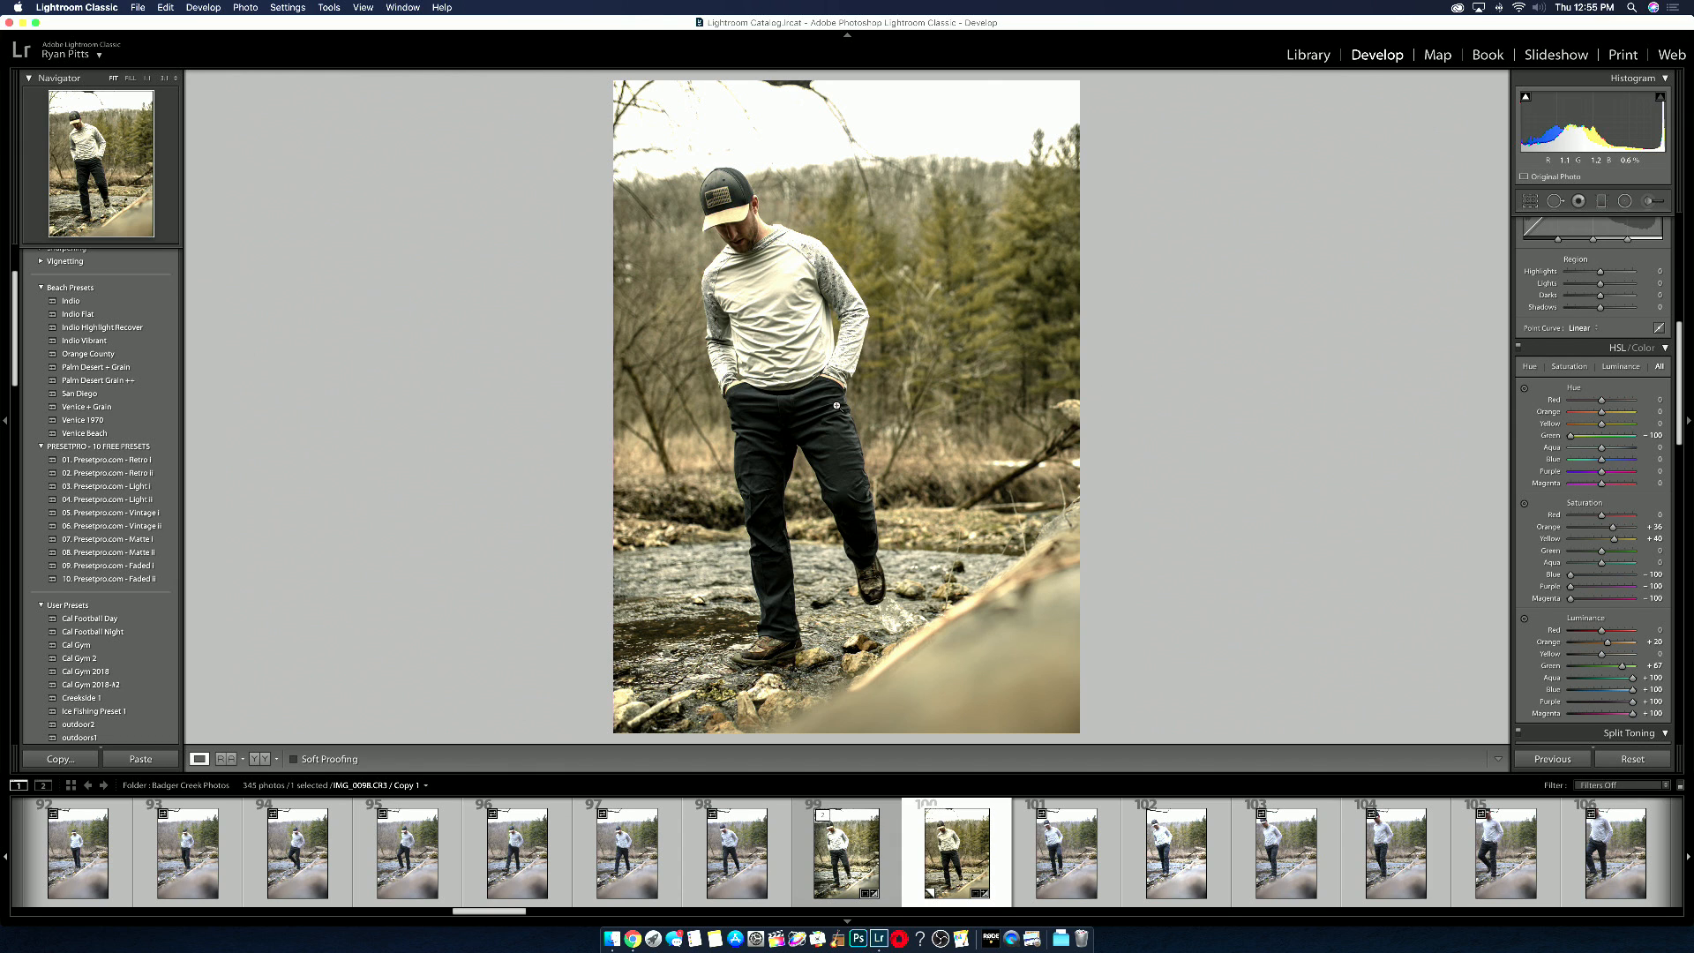
Step: Soften the background trees with a size 15.0 adjustment brush set to Clarity -61 and Sharpness -44
left_click(1648, 202)
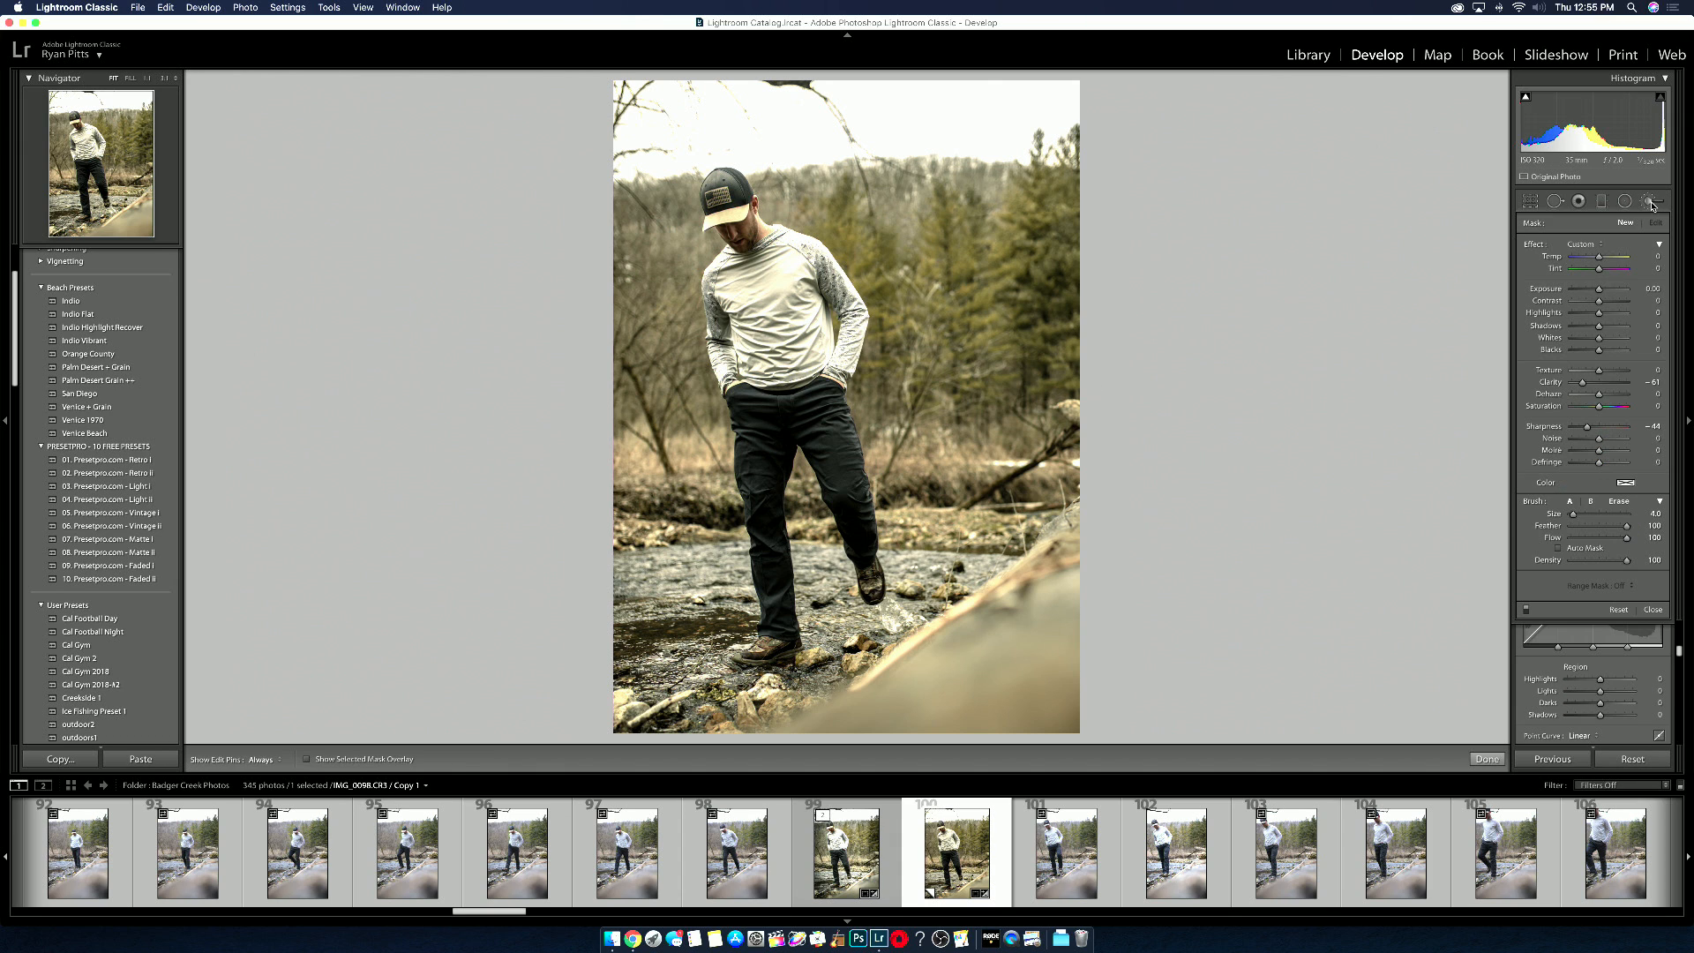
scroll(1003, 234, "up", 5)
mouse_move(919, 203)
left_mouse_down()
mouse_move(985, 330)
mouse_move(998, 141)
mouse_move(1021, 264)
mouse_move(1090, 148)
mouse_move(1067, 325)
mouse_move(996, 382)
mouse_move(938, 387)
mouse_move(936, 237)
mouse_move(873, 212)
left_mouse_up()
mouse_move(627, 287)
left_mouse_down()
mouse_move(623, 415)
mouse_move(630, 384)
mouse_move(658, 395)
left_mouse_up()
key("h")
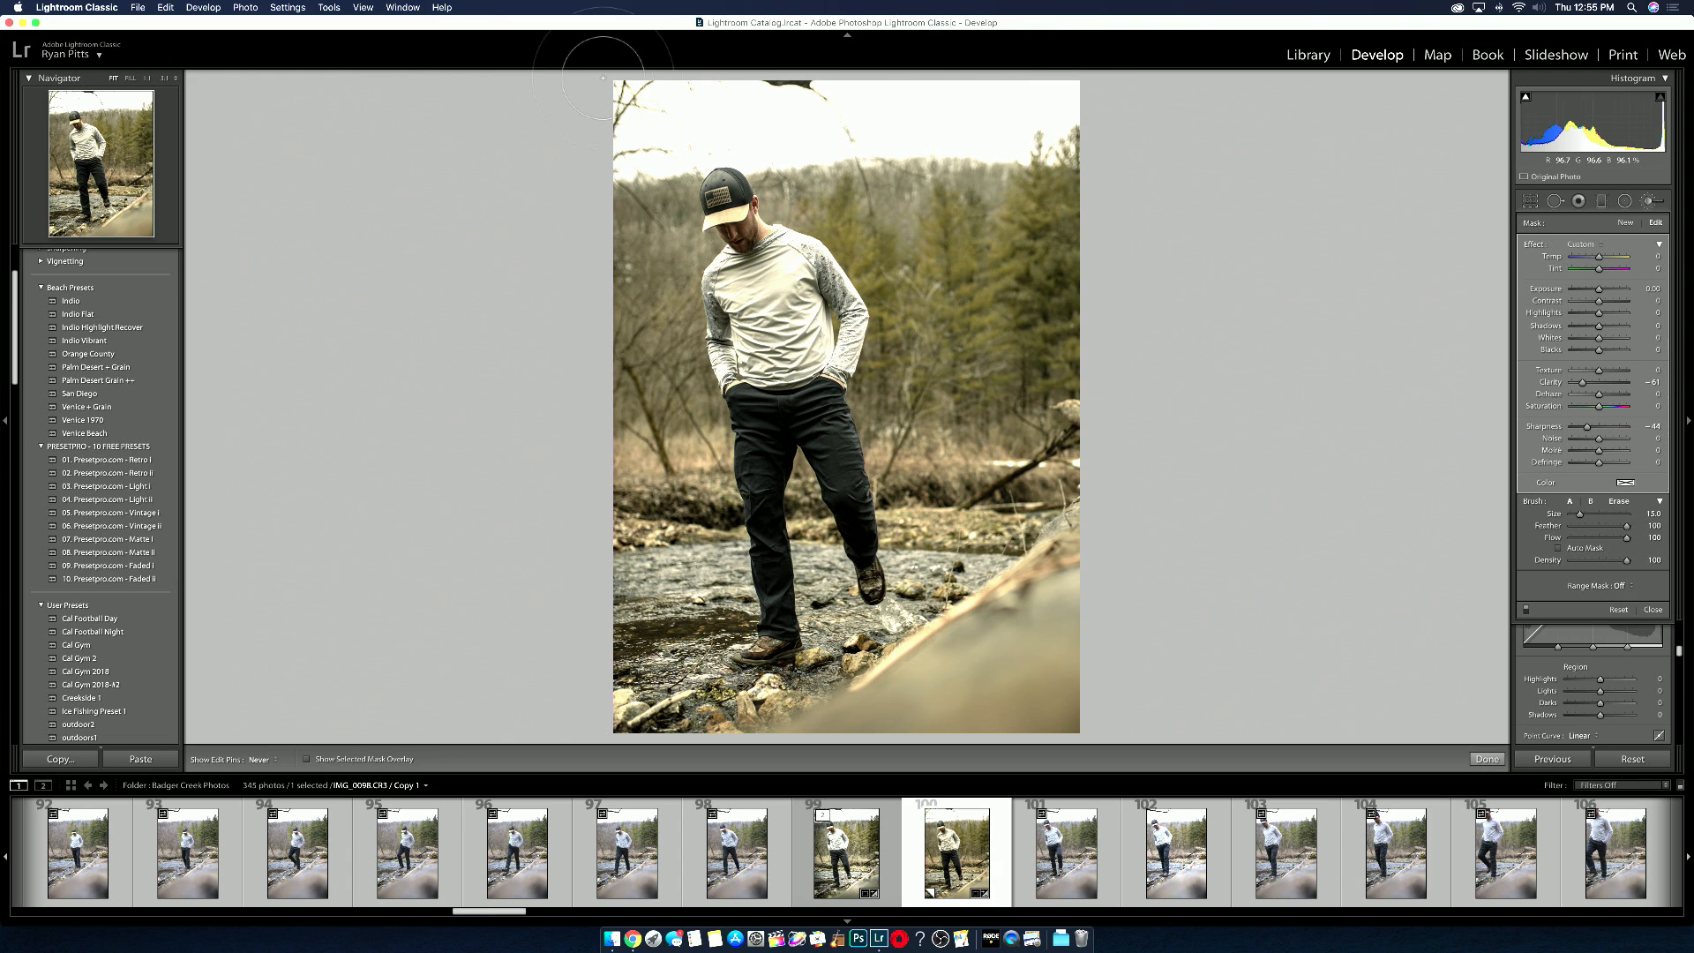
left_click(1485, 759)
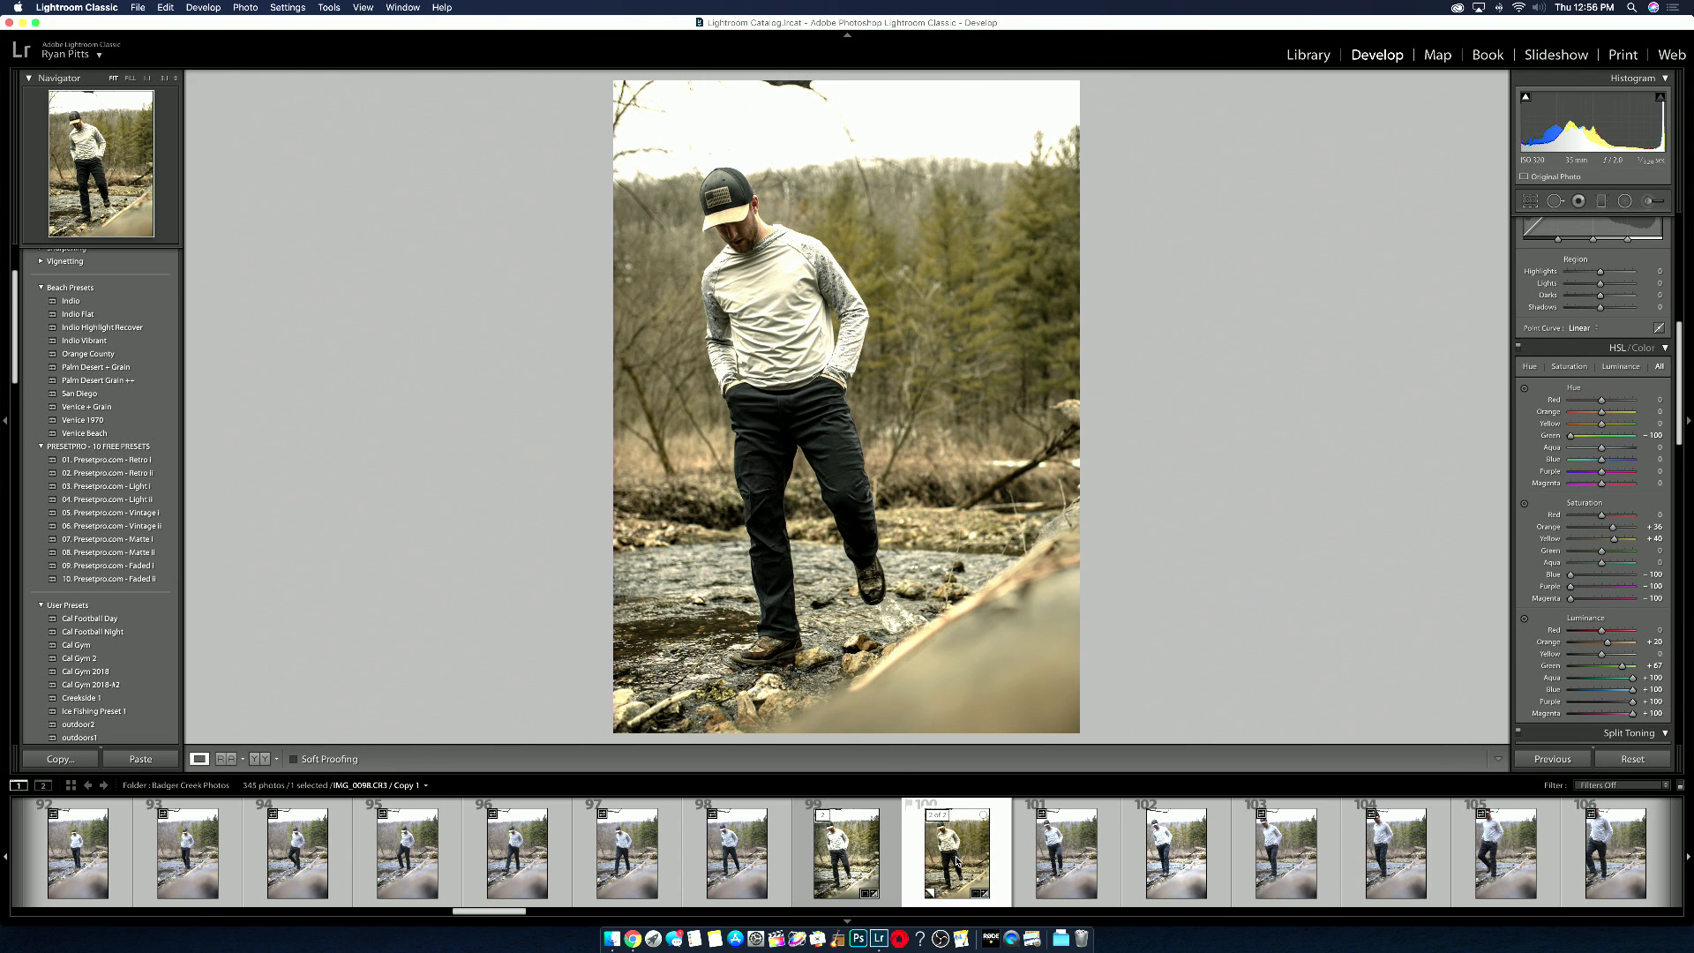
Step: Compare the overall look of the edited virtual copy with the previously finished version of the photo
key("Left")
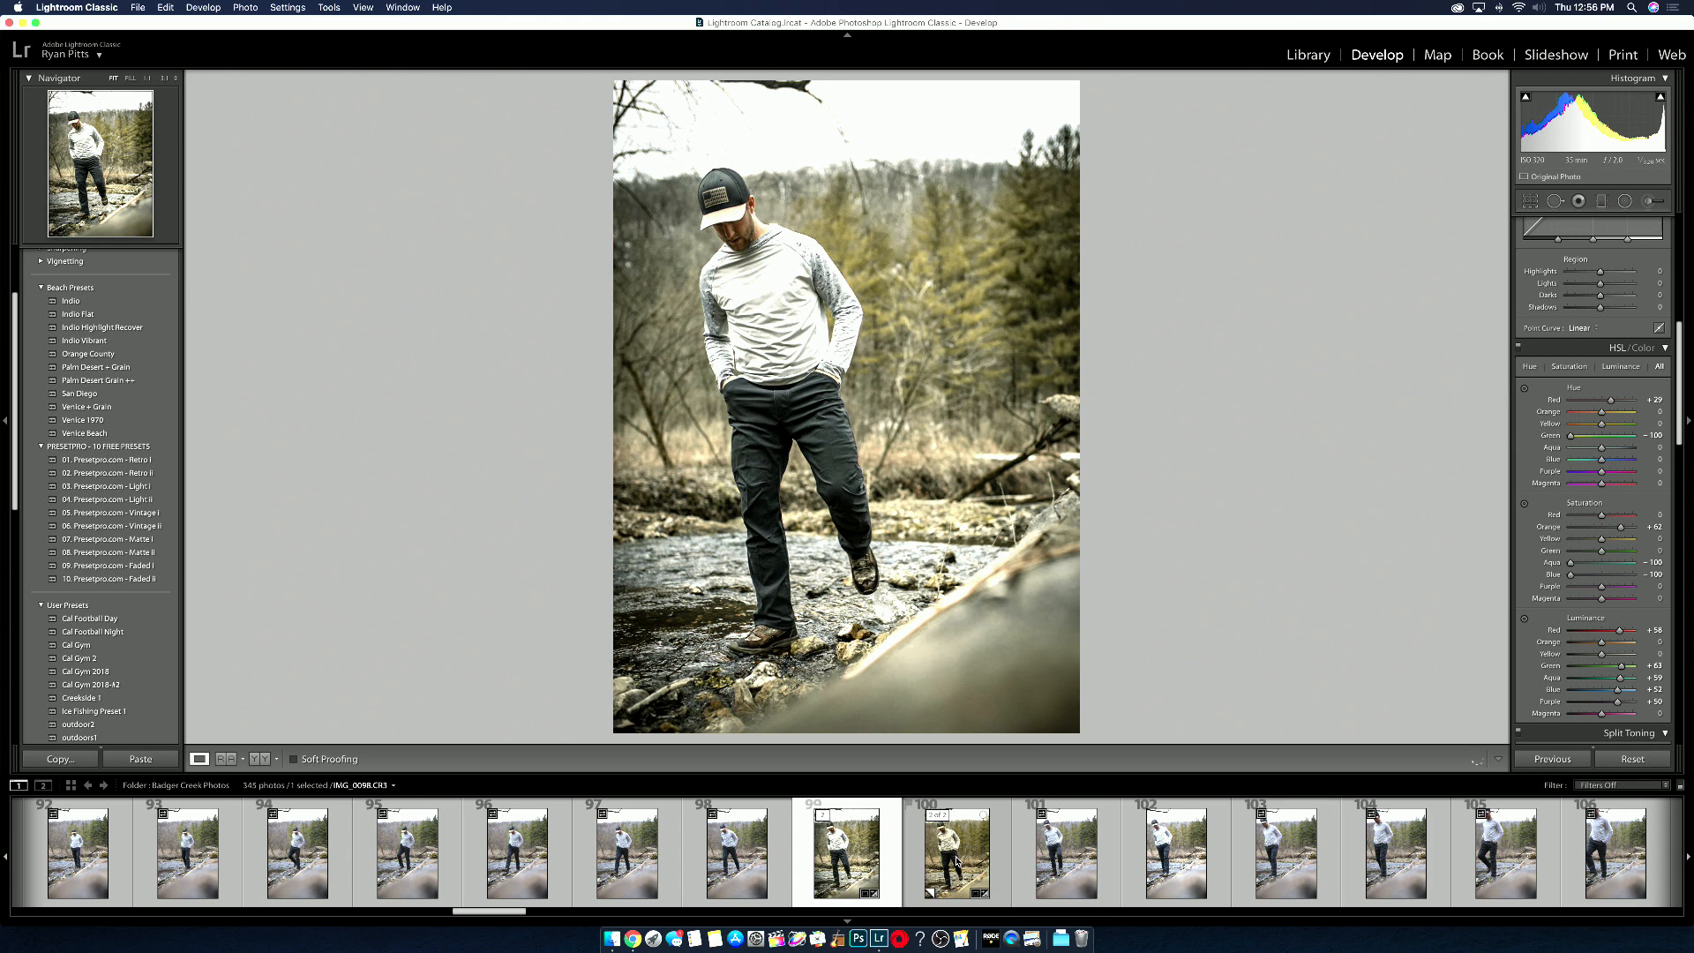
key("Right")
key("Left")
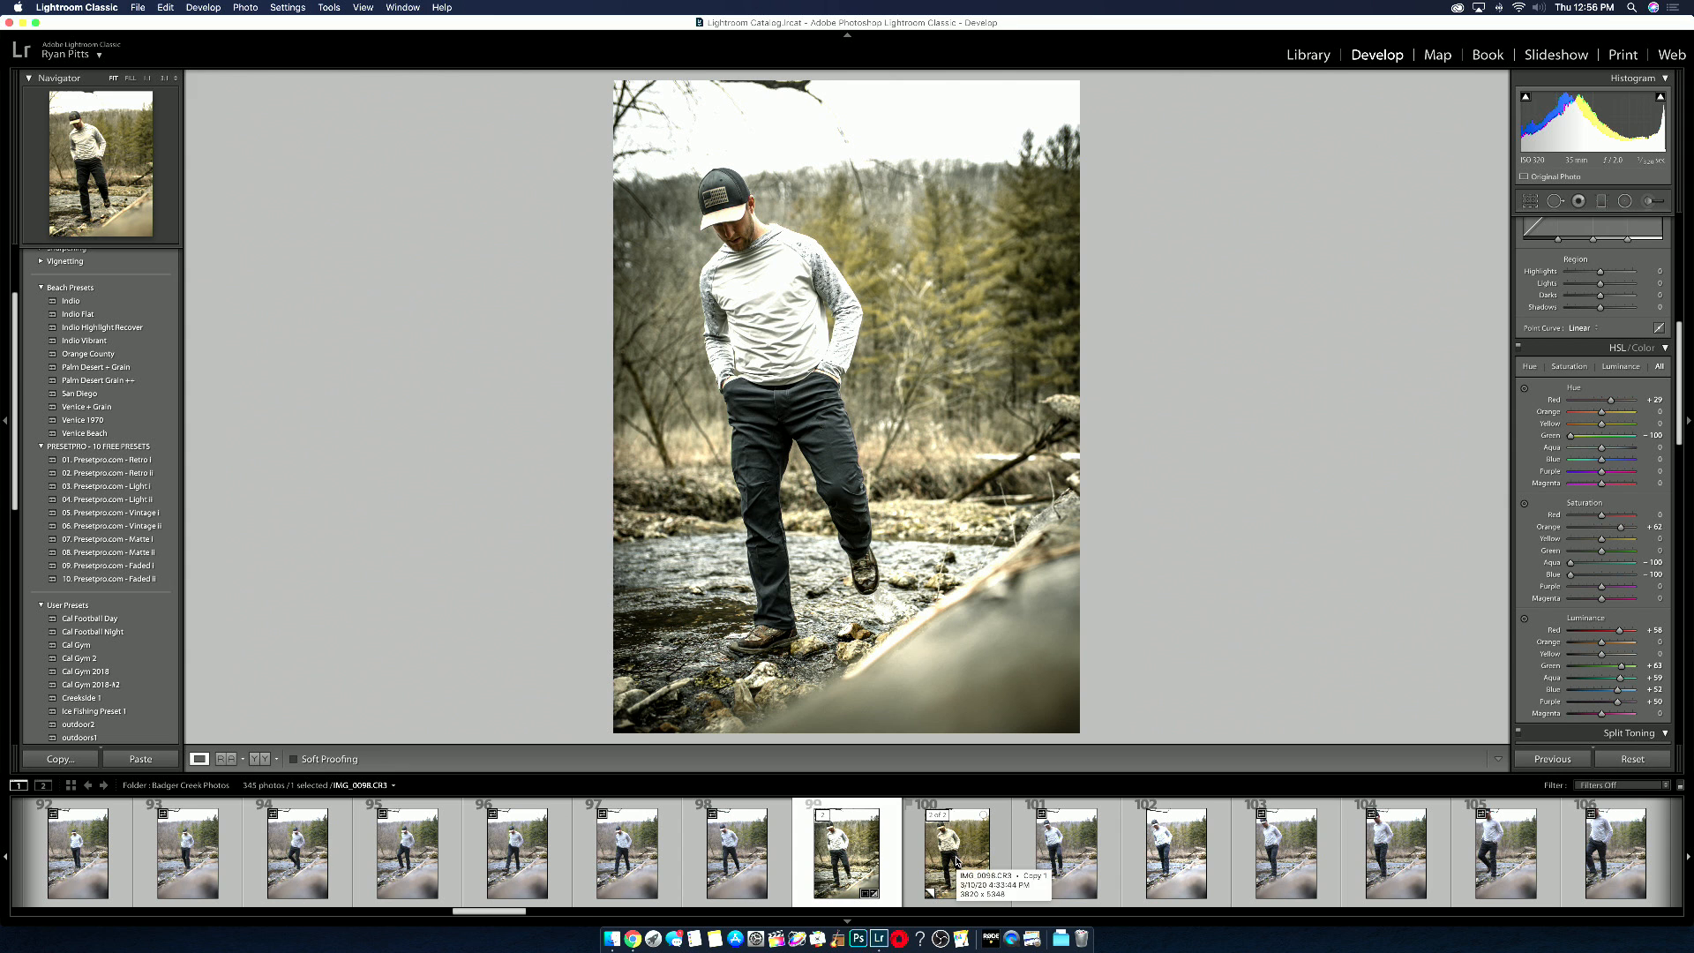
key("Right")
key("Left")
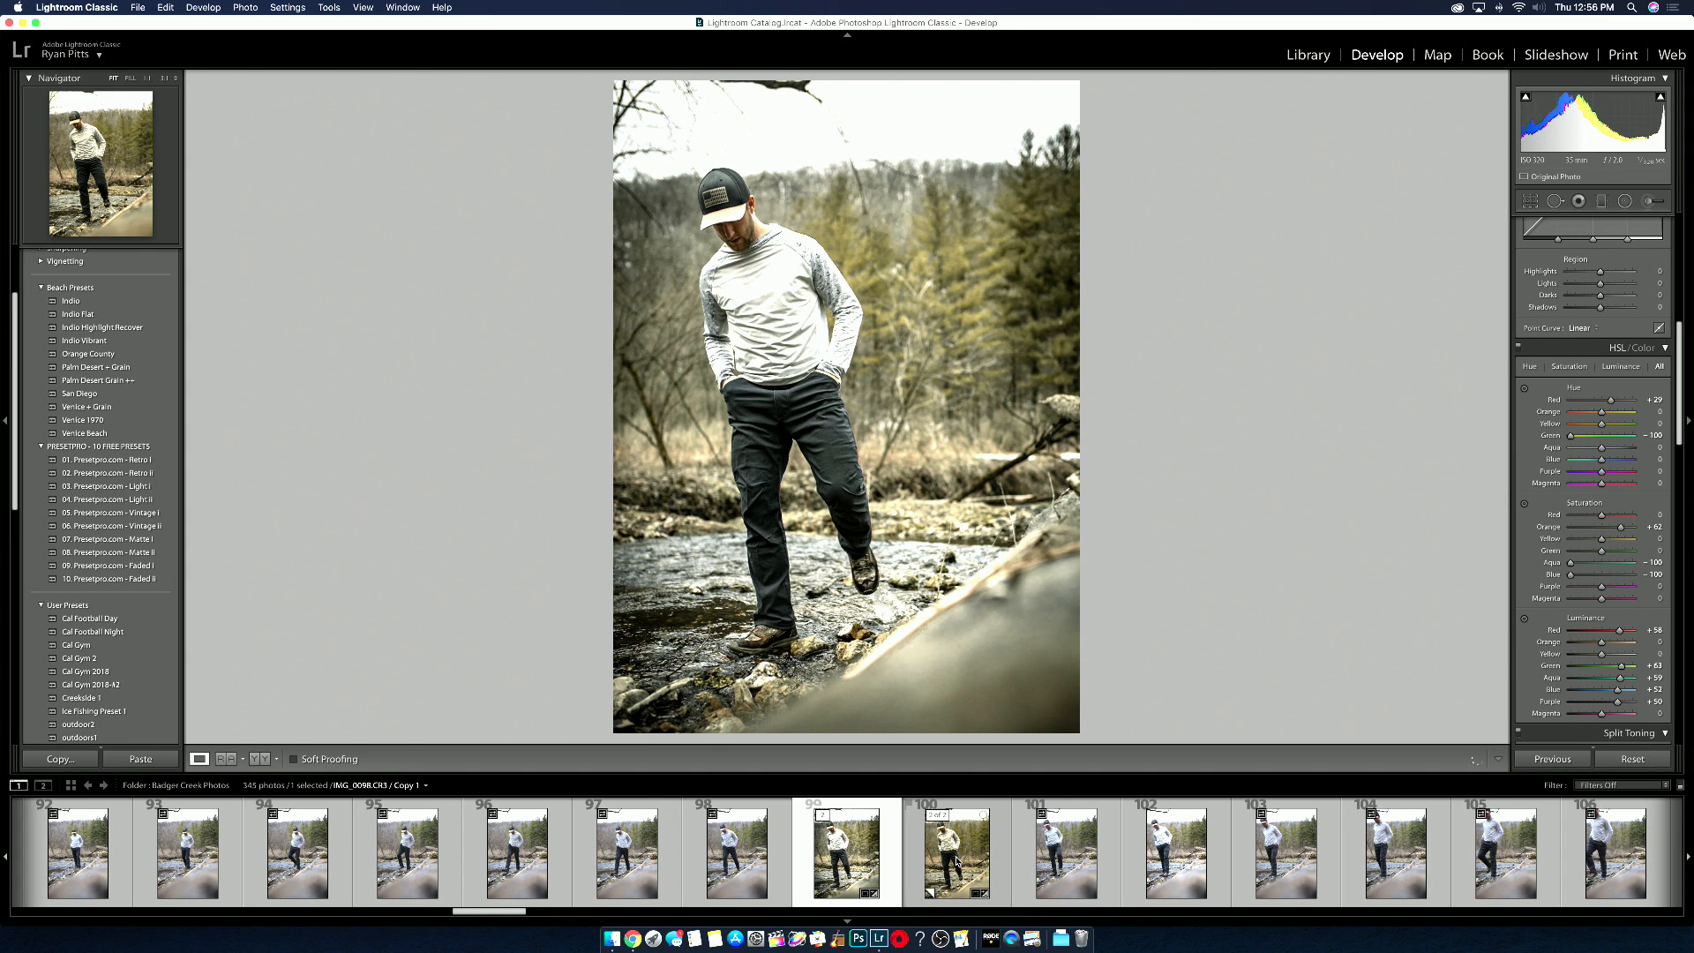
key("Right")
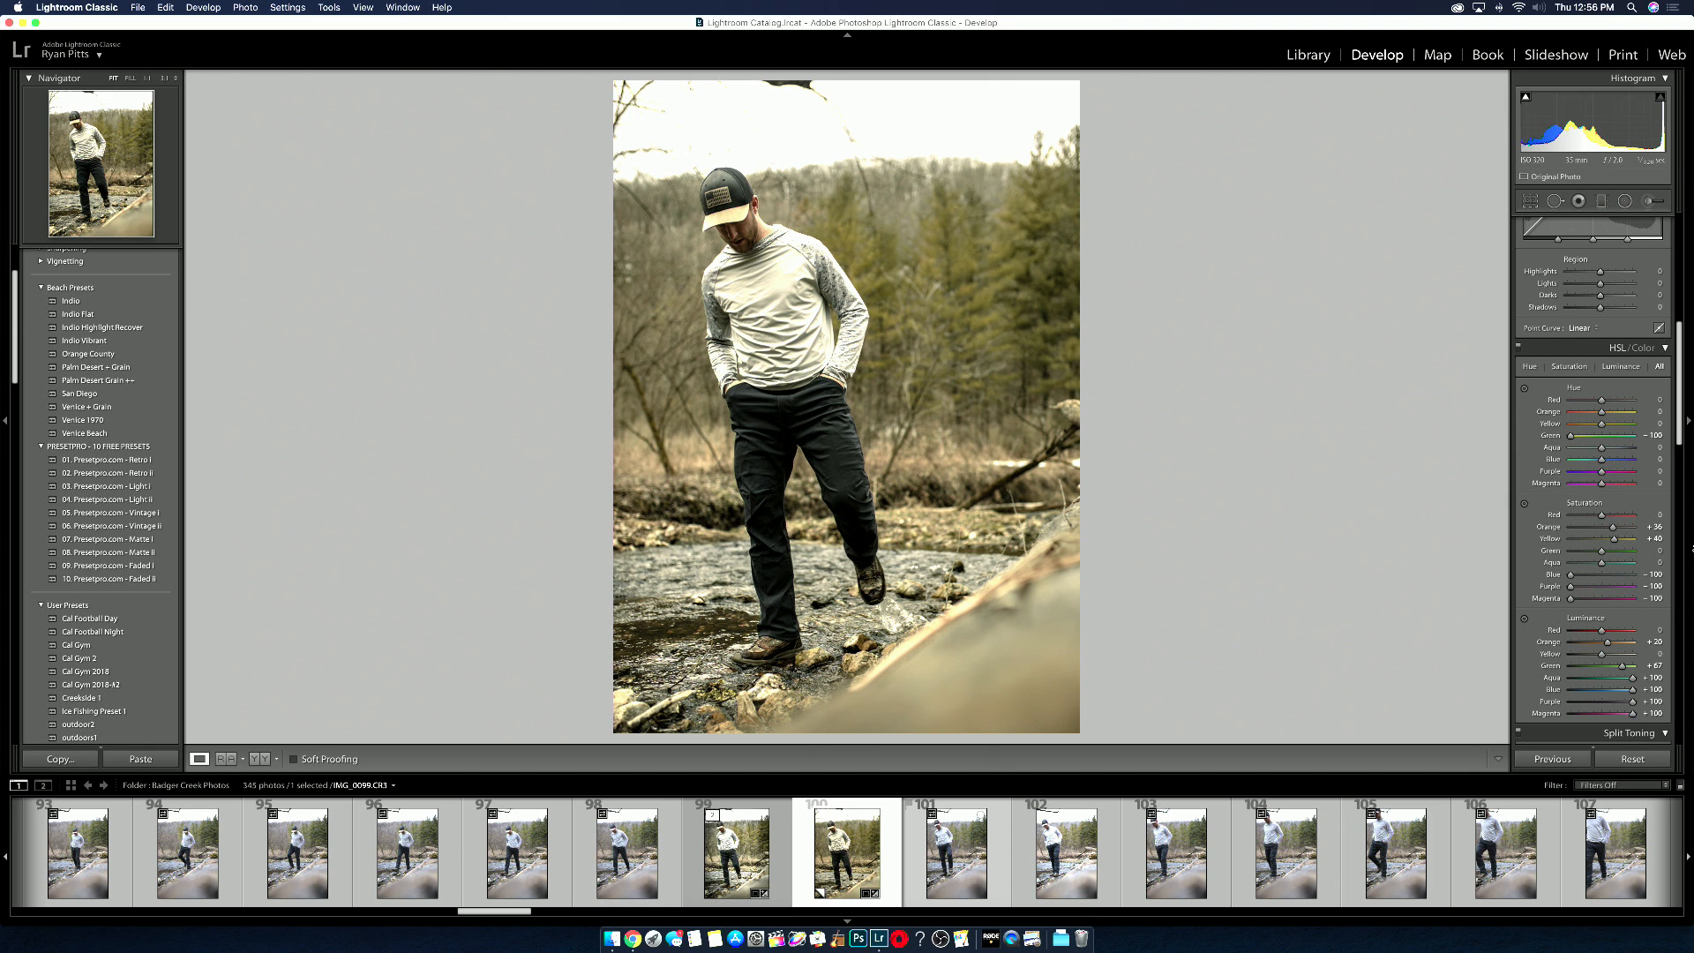
Step: Try a post-crop vignette amount of -15 and reset it to 0
scroll(1619, 567, "down", 10)
scroll(1619, 567, "down", 10)
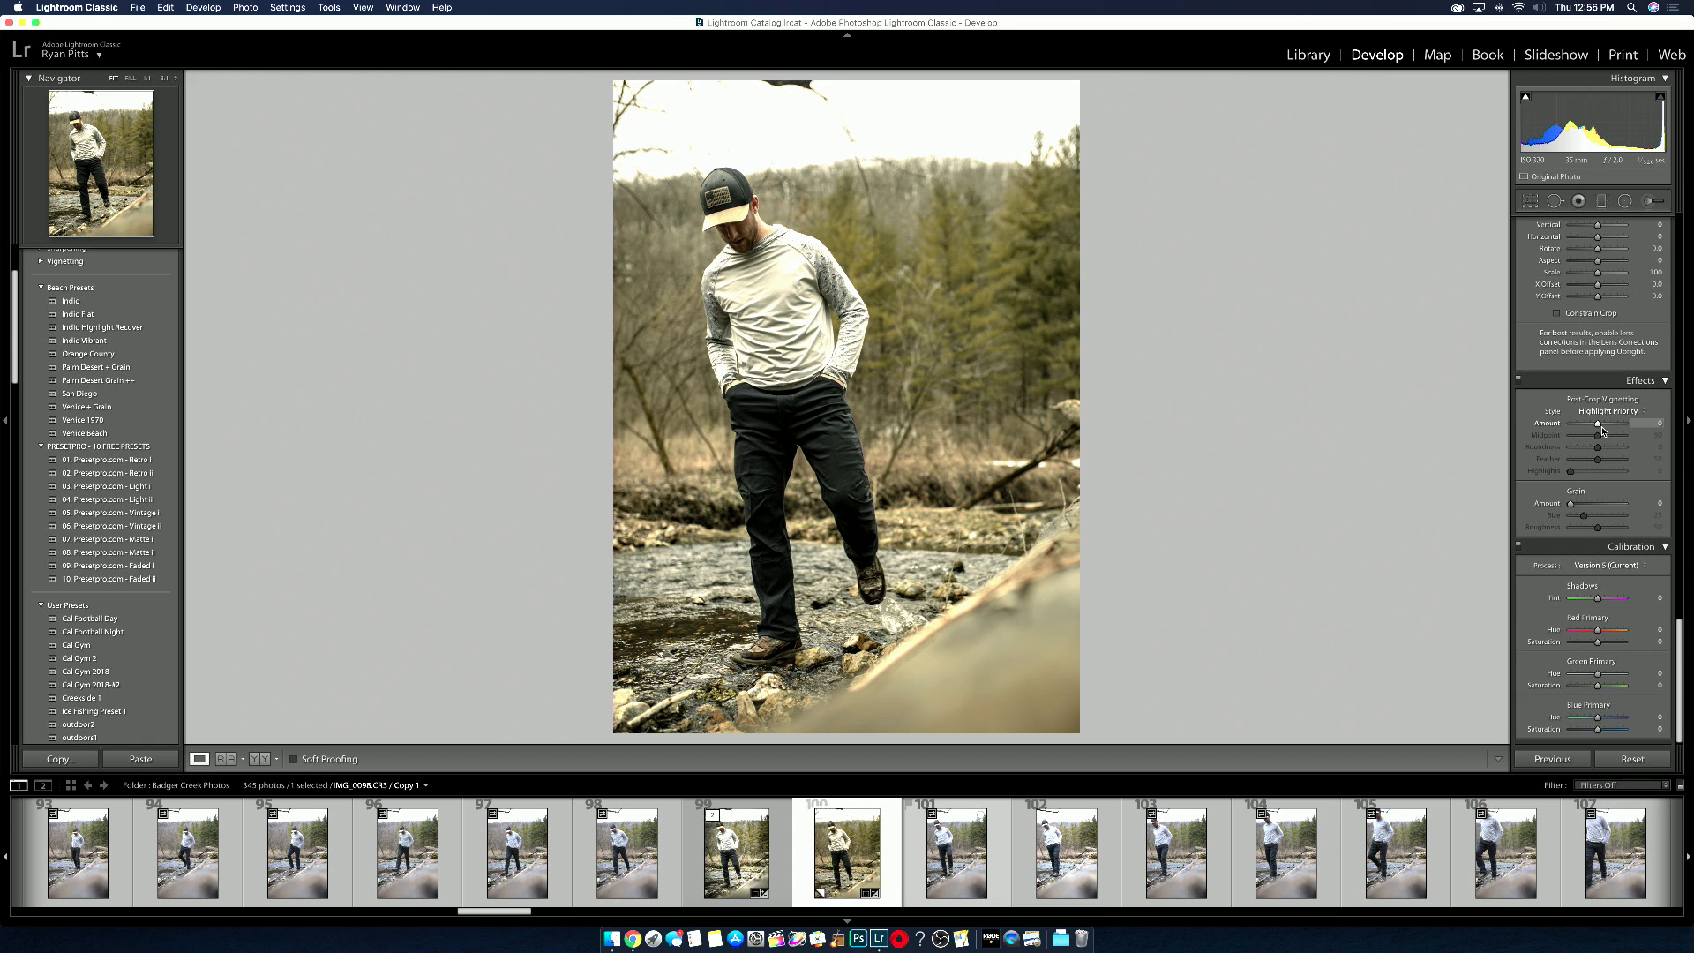
left_click_drag(1597, 424, 1592, 424)
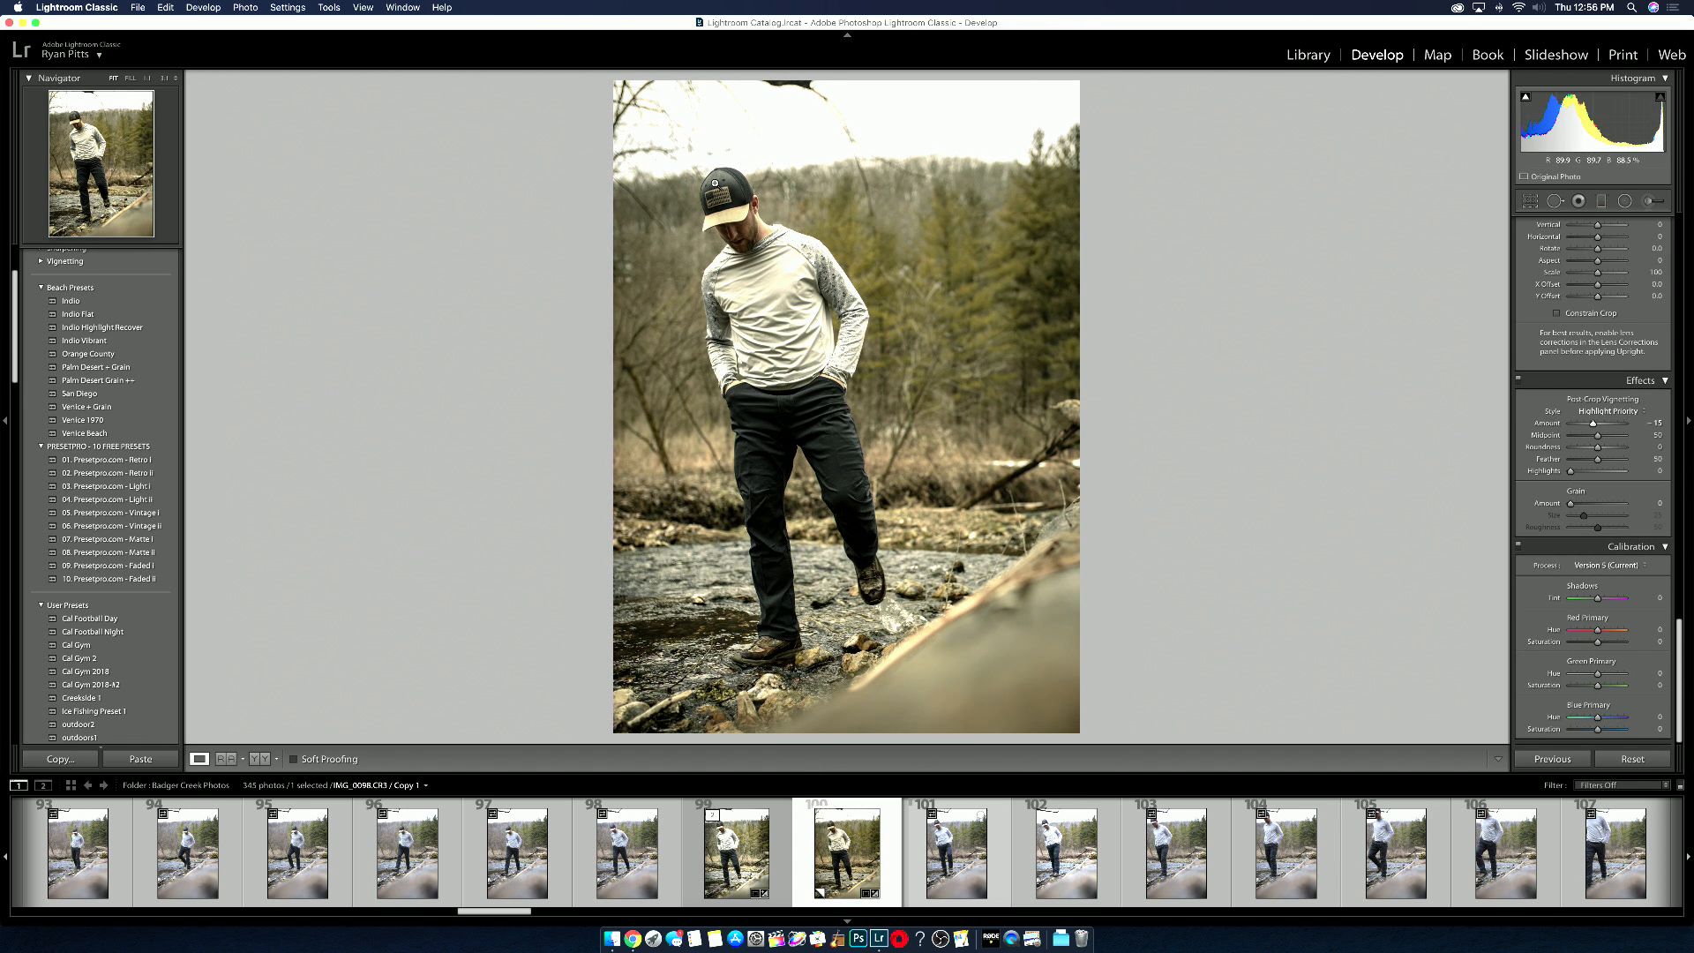
double_click(1547, 423)
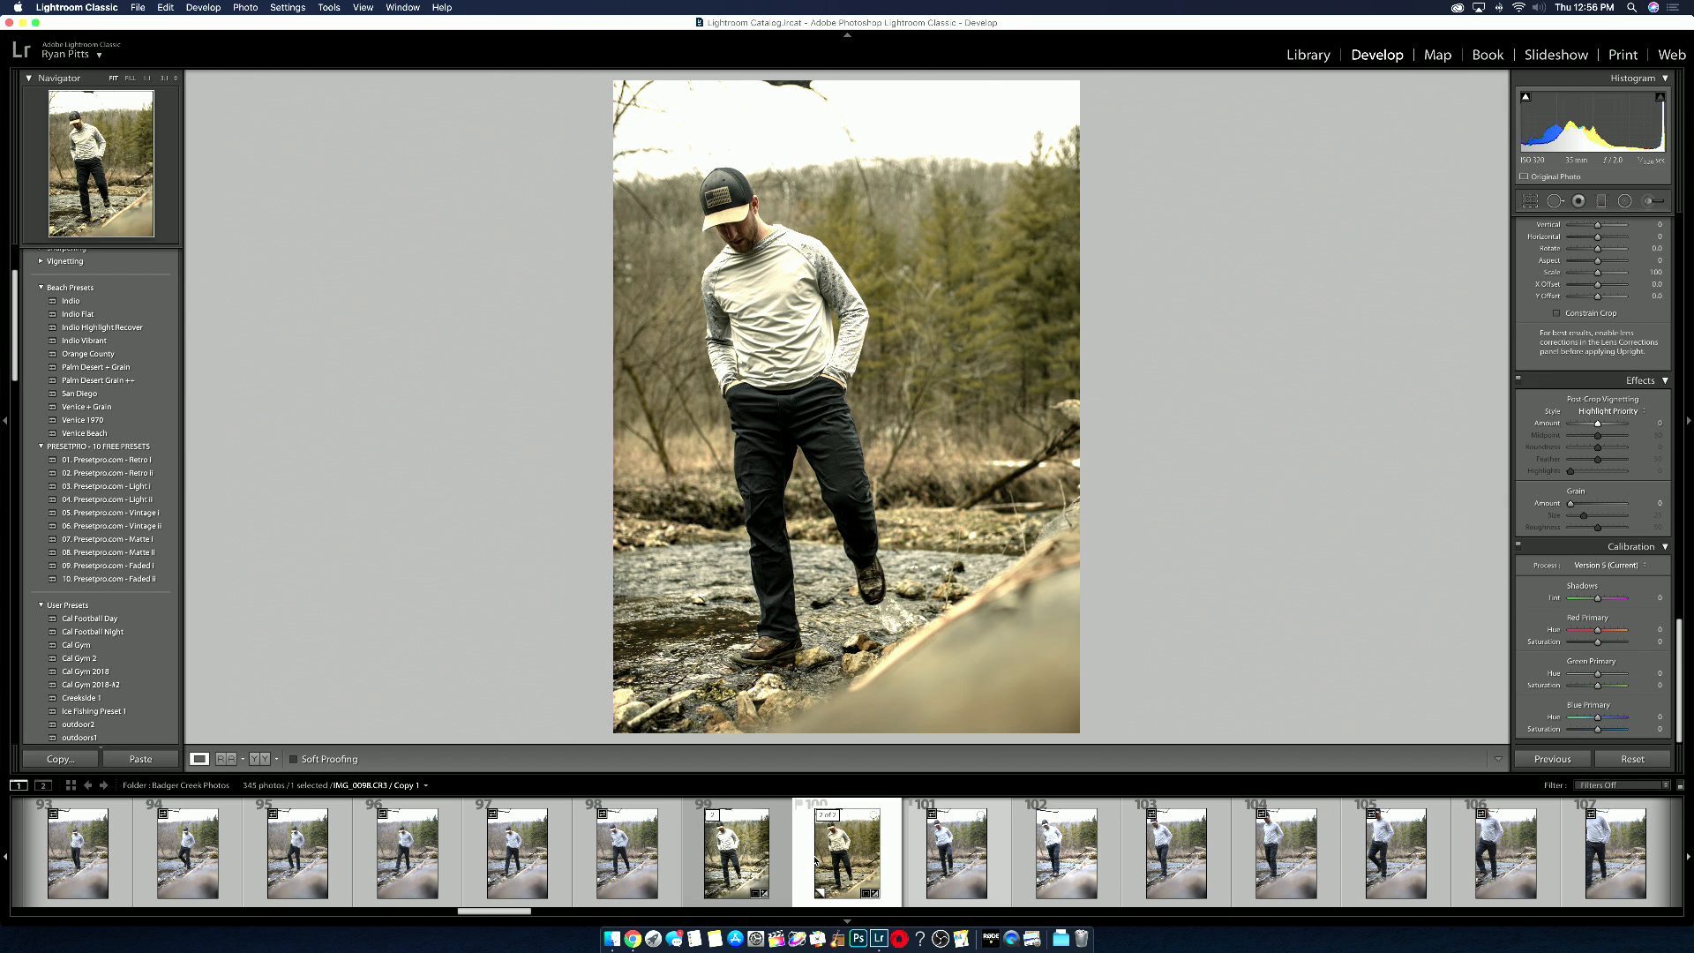
Step: Compare the vignette, HSL and basic tone settings of the finished version with those of the virtual copy
key("Left")
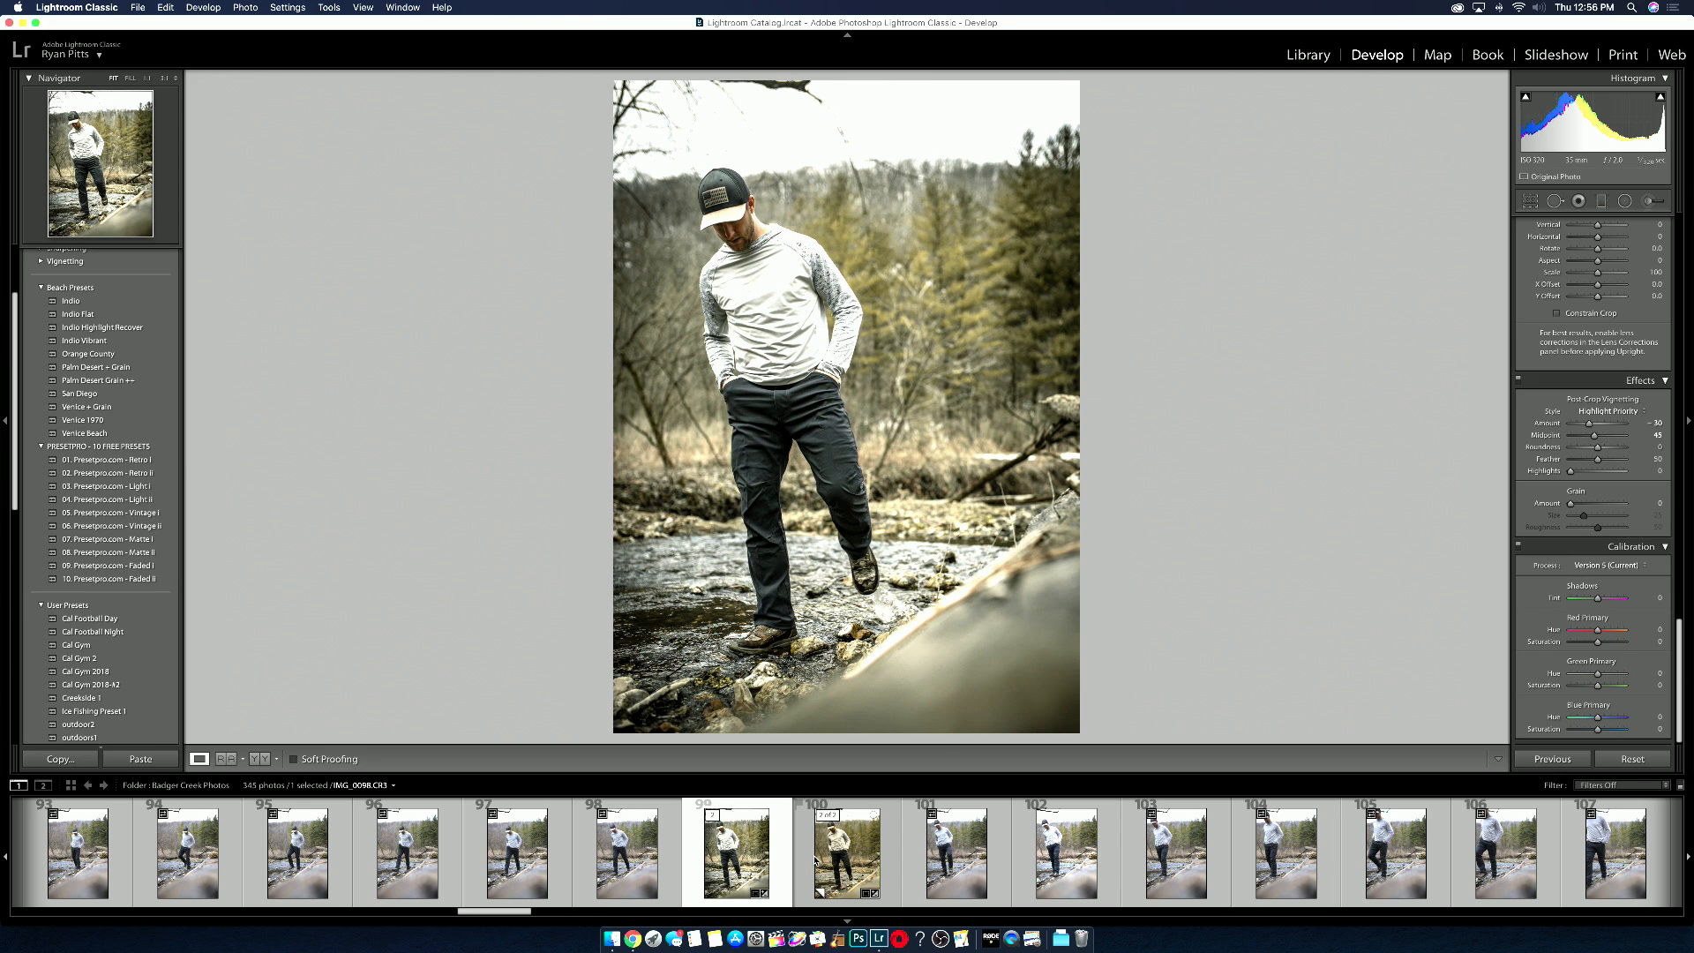
key("Right")
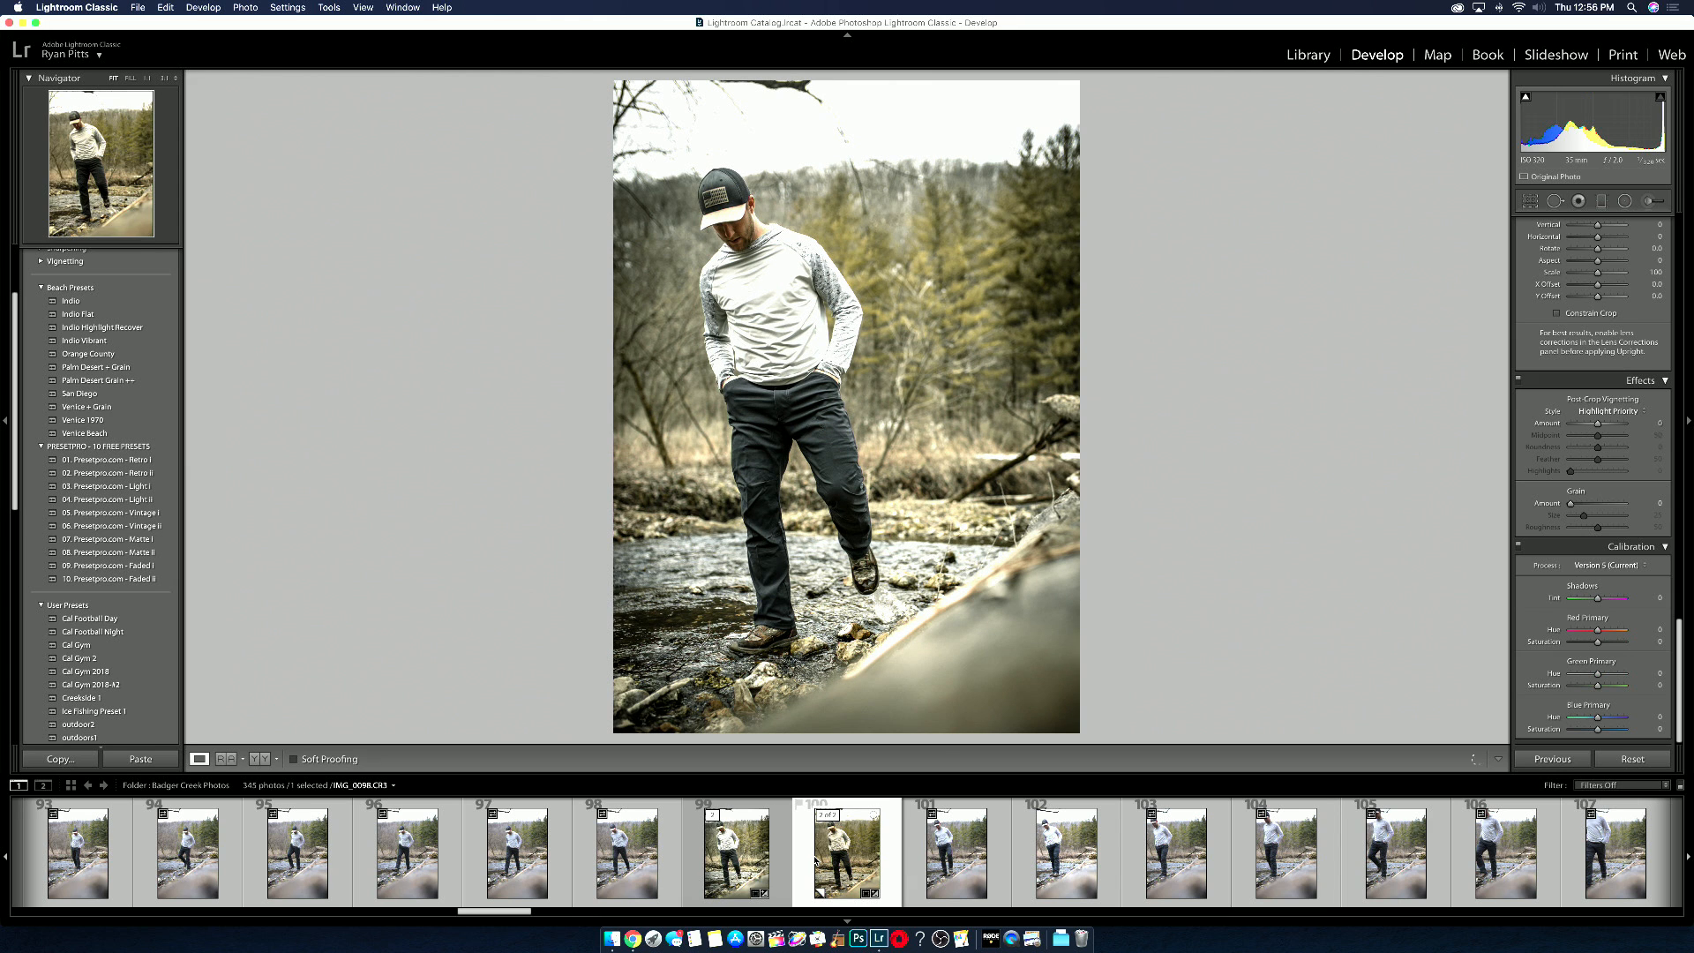
key("Left")
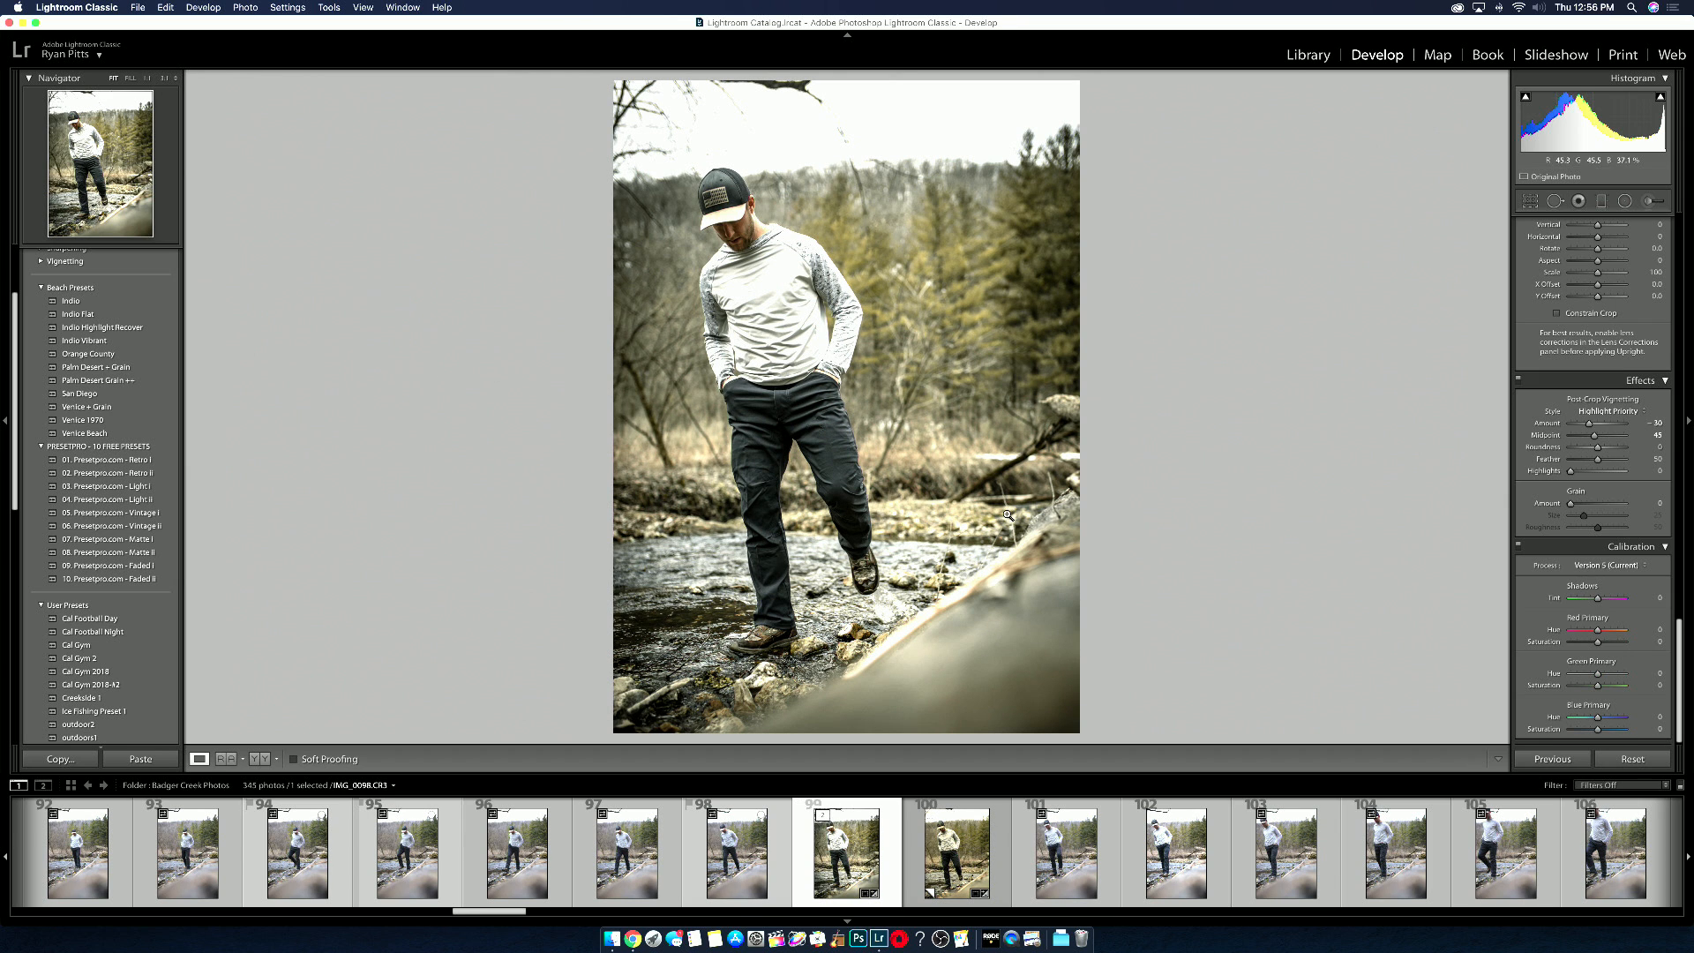
scroll(1570, 510, "up", 20)
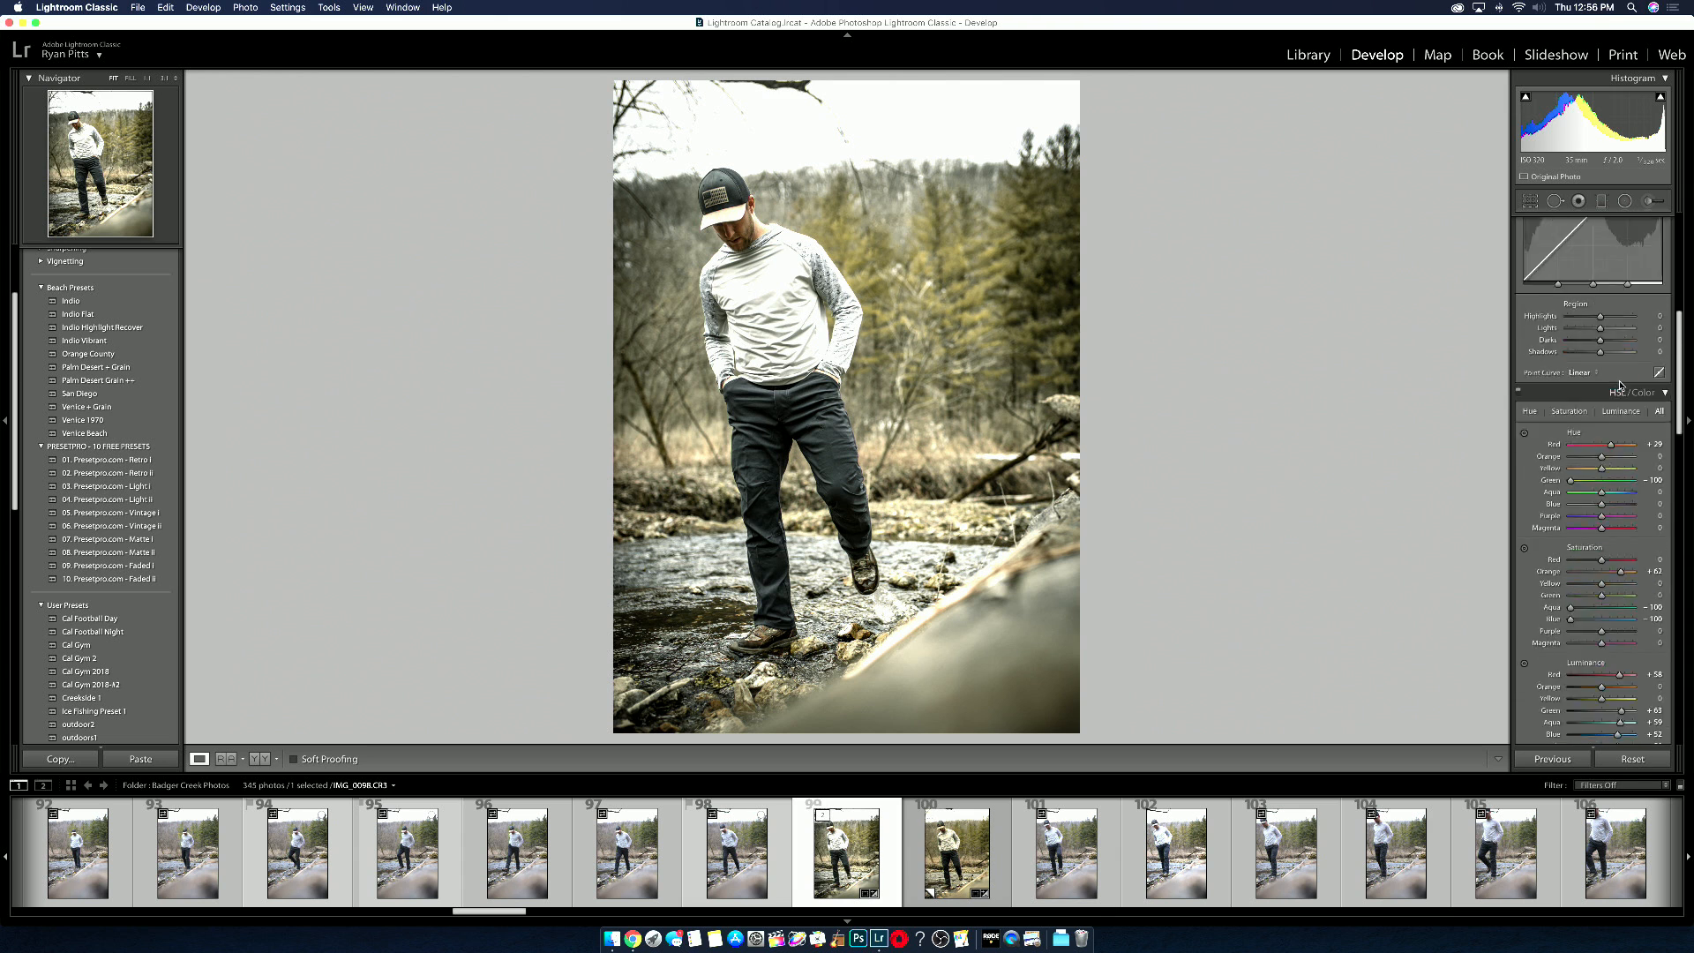
scroll(1632, 698, "up", 3)
key("Right")
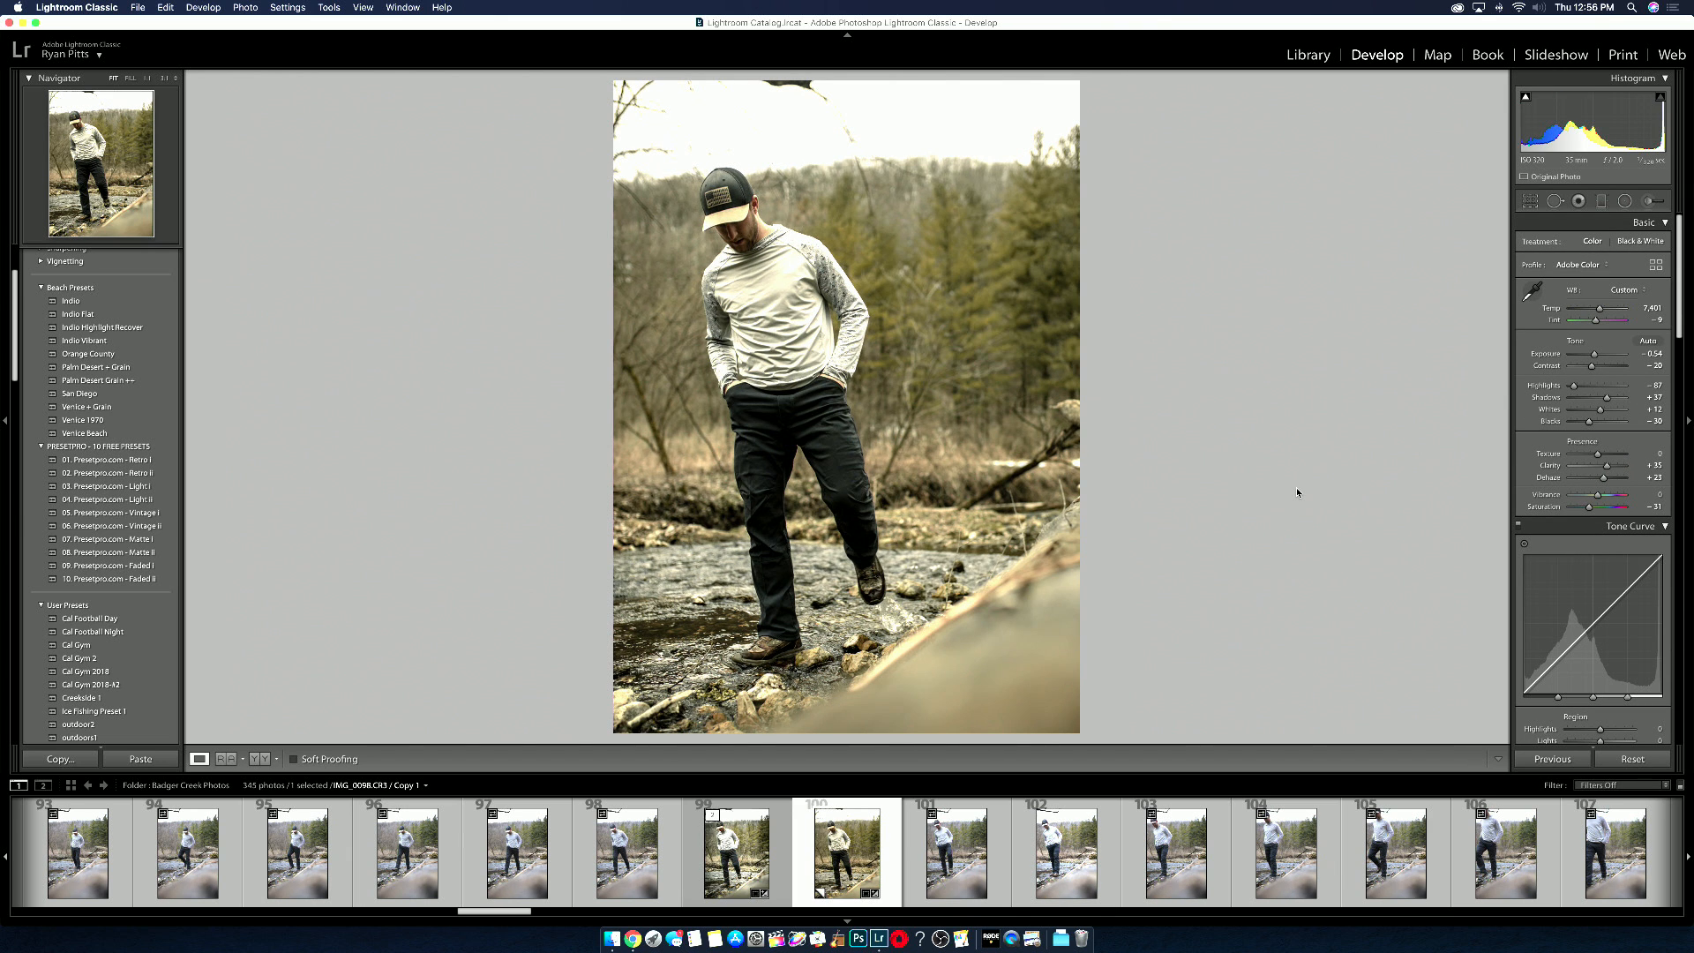
Step: Compare the warmth and white balance temperature of the virtual copy with those of the finished version
key("Left")
key("Right")
left_click(761, 851)
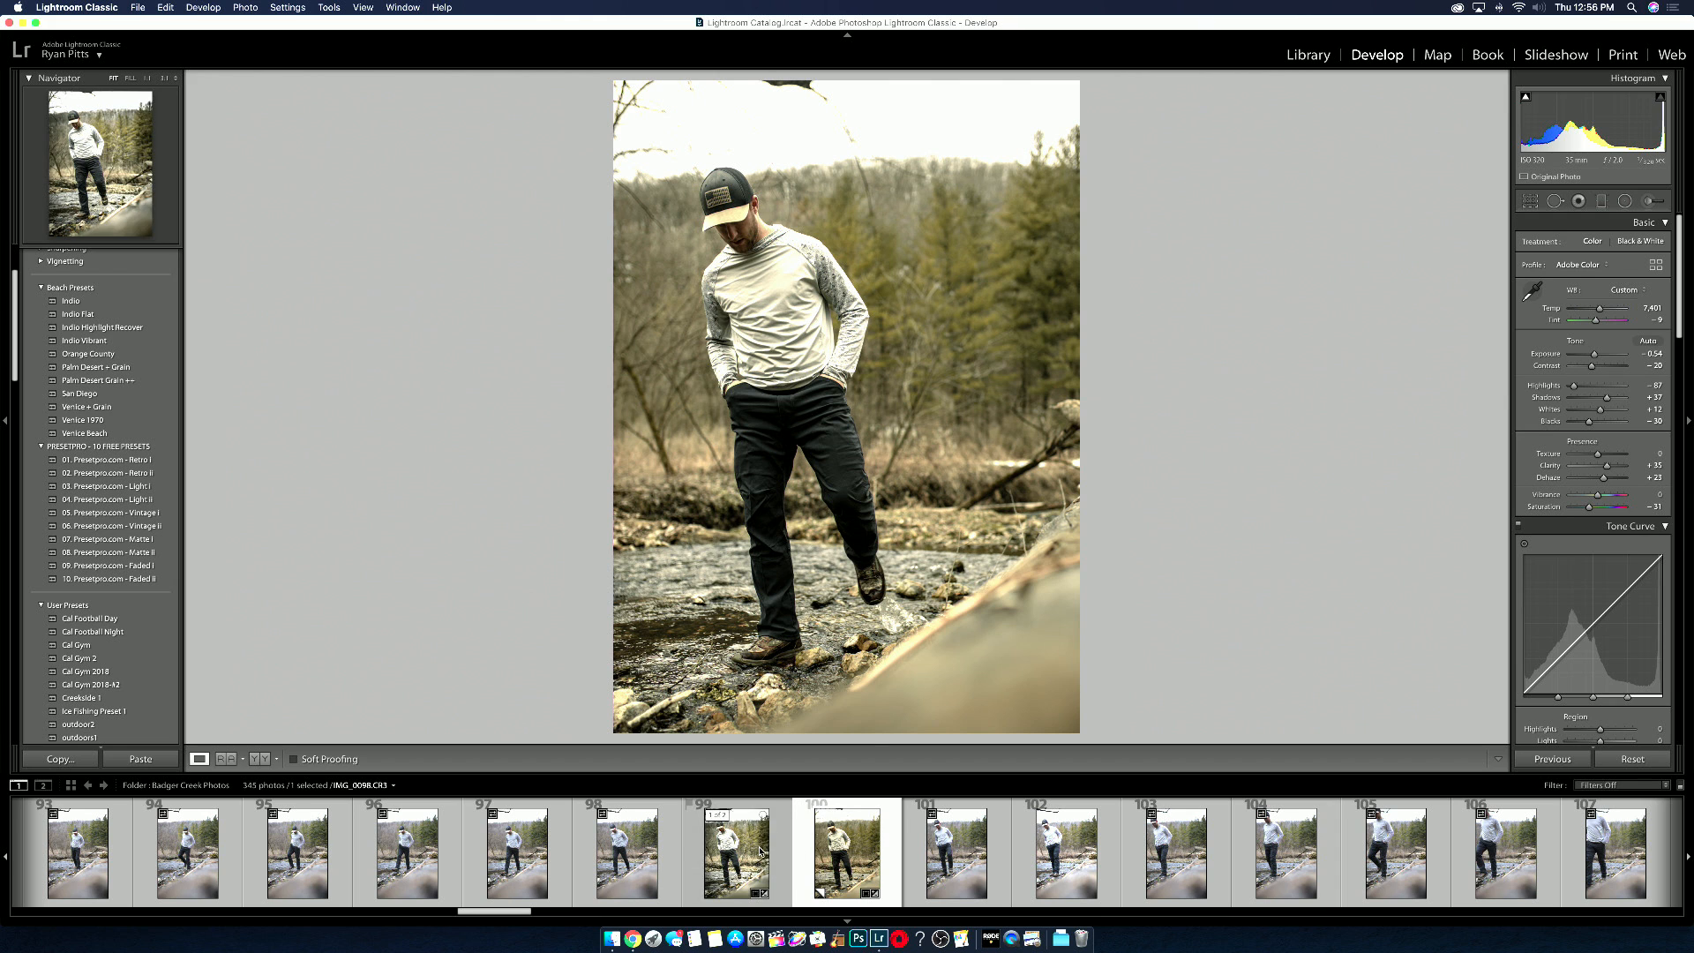
key("Right")
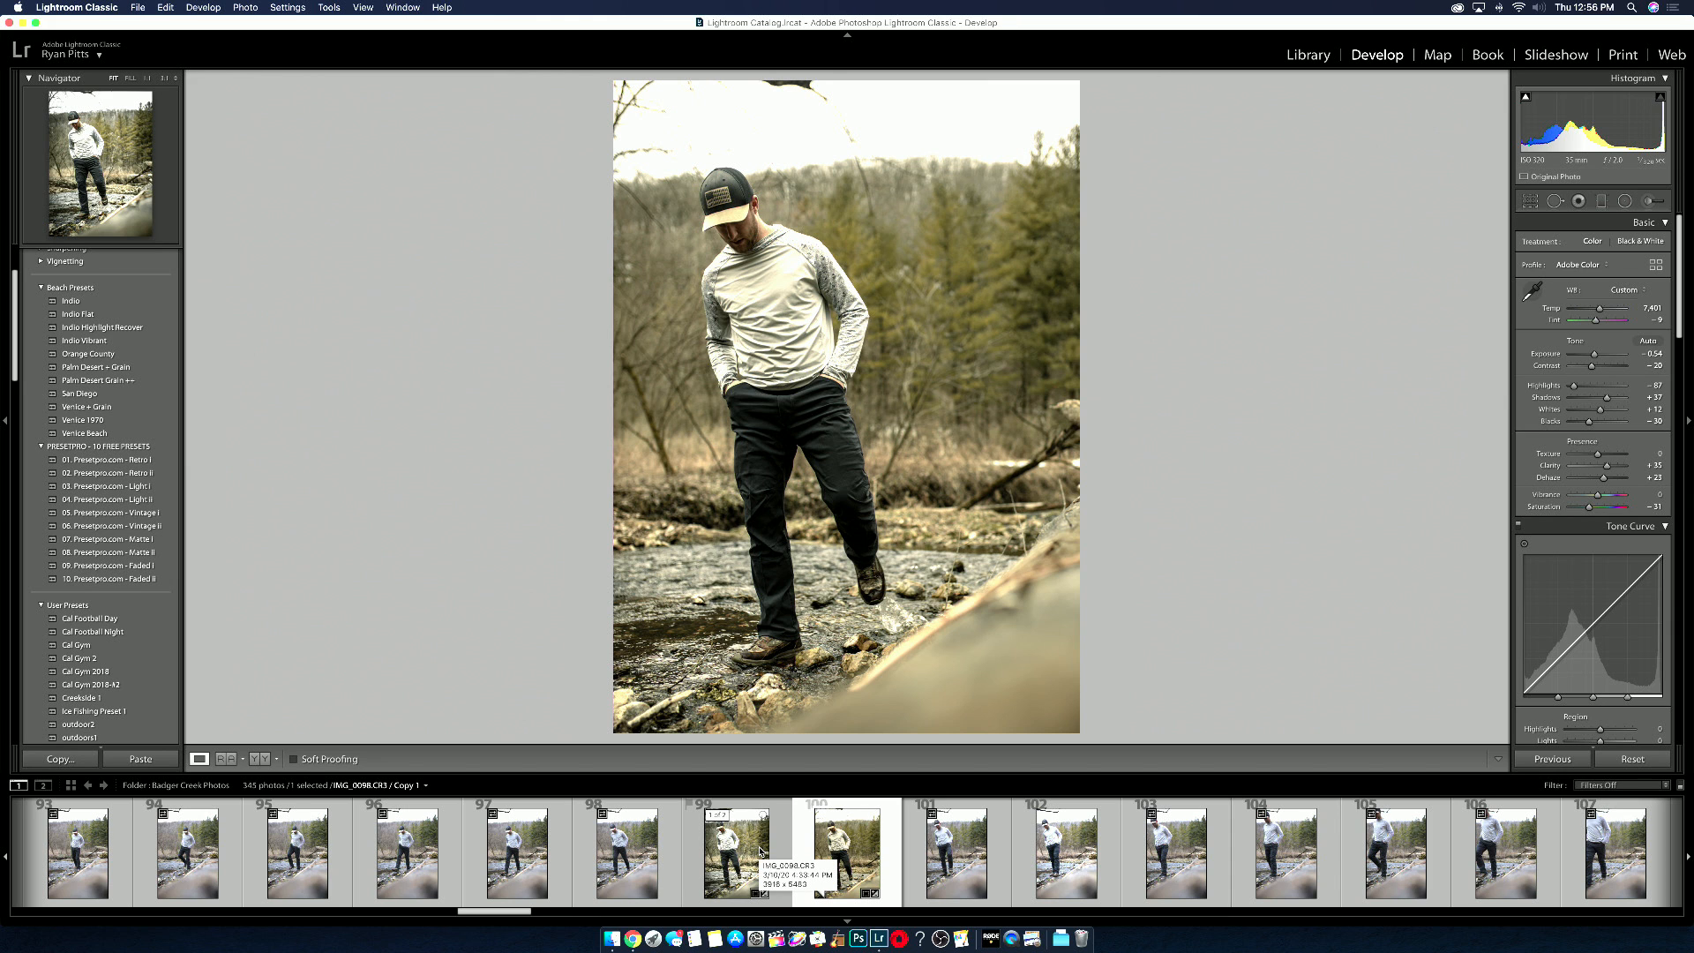
key("Left")
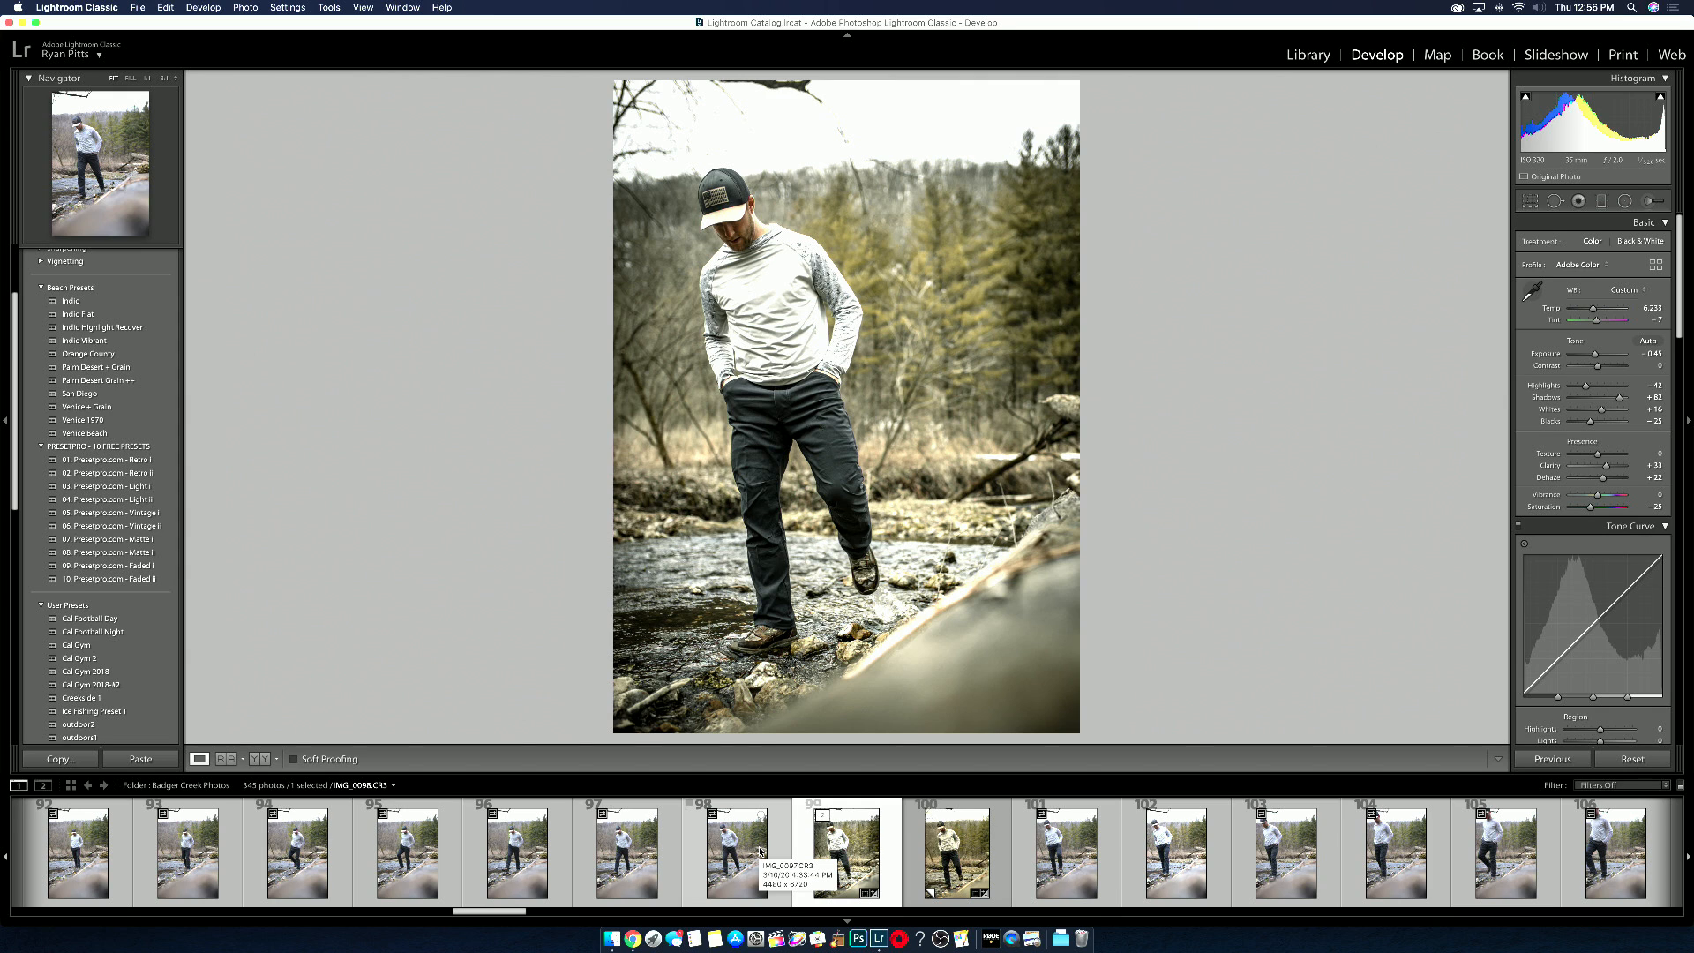
key("Right")
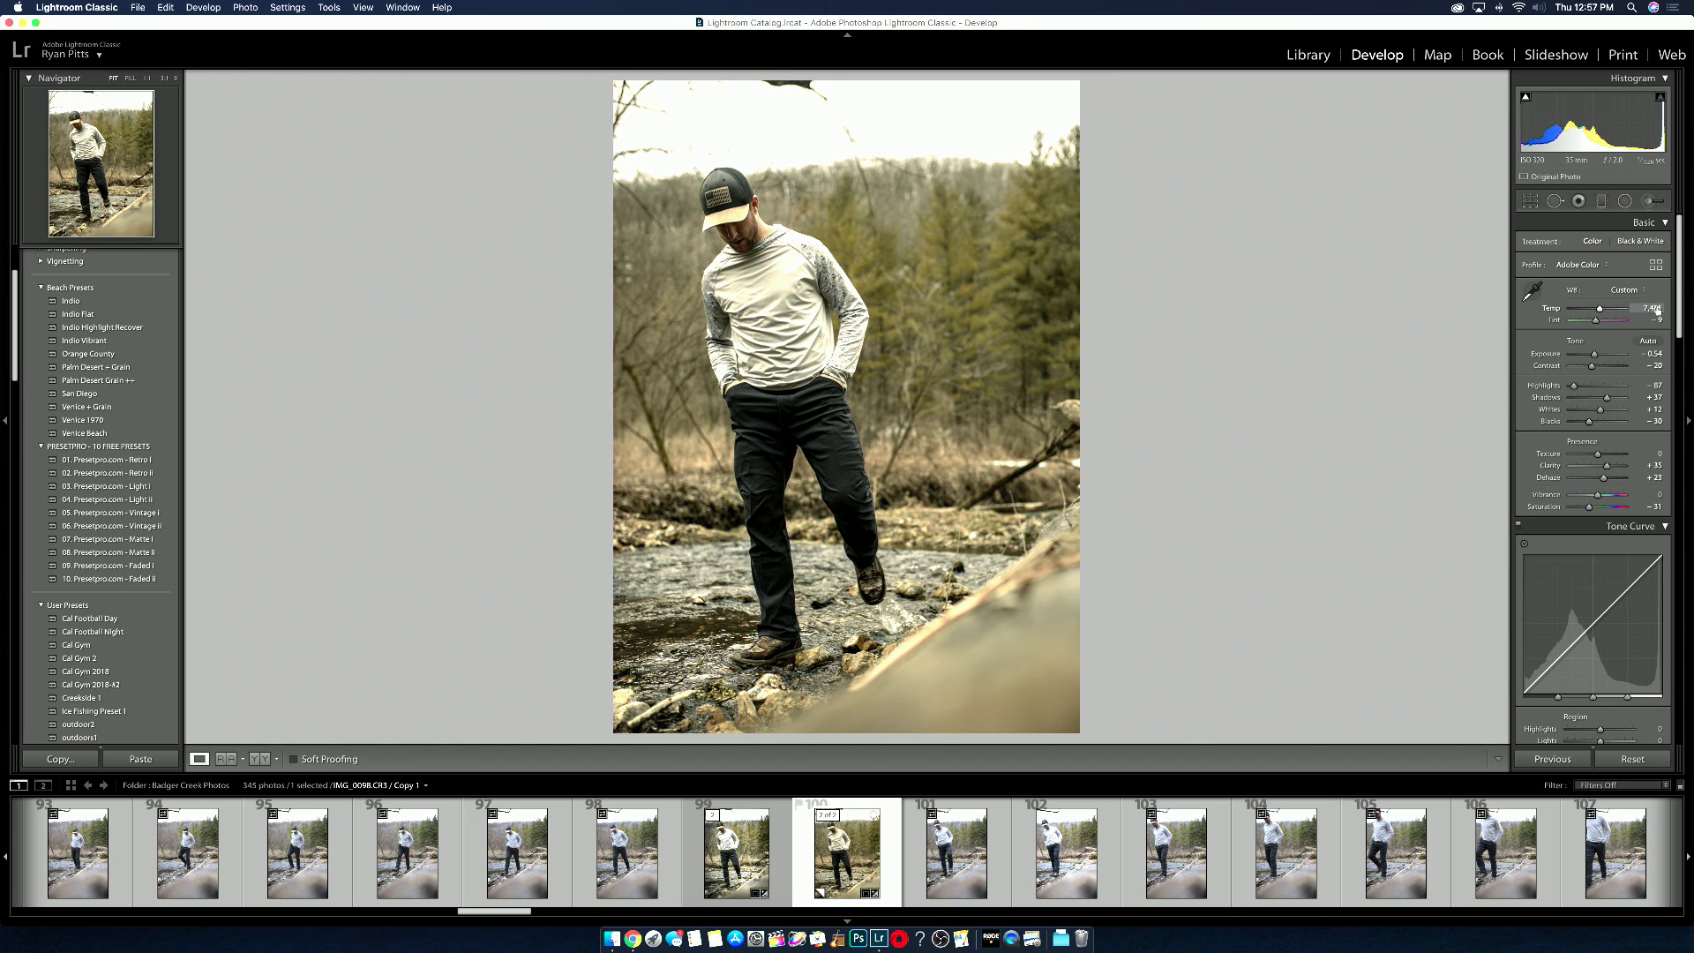
left_click(758, 848)
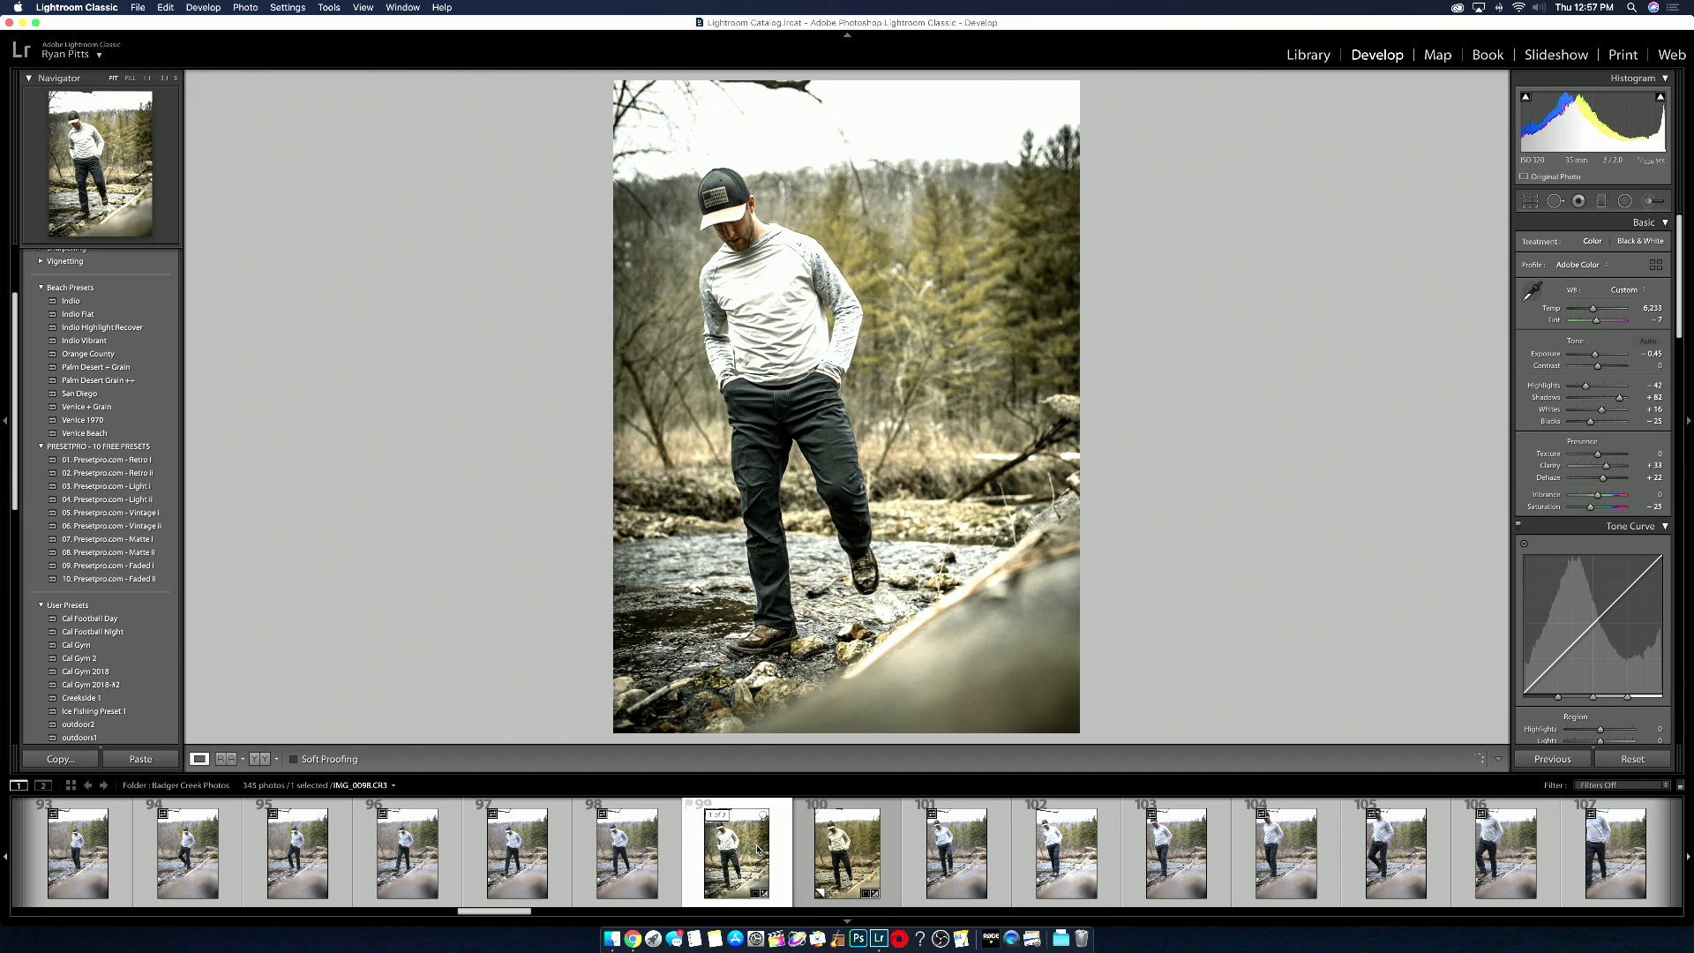
Step: Cool the virtual copy by setting its white balance temperature to 6,488, and check it against the finished version
key("Right")
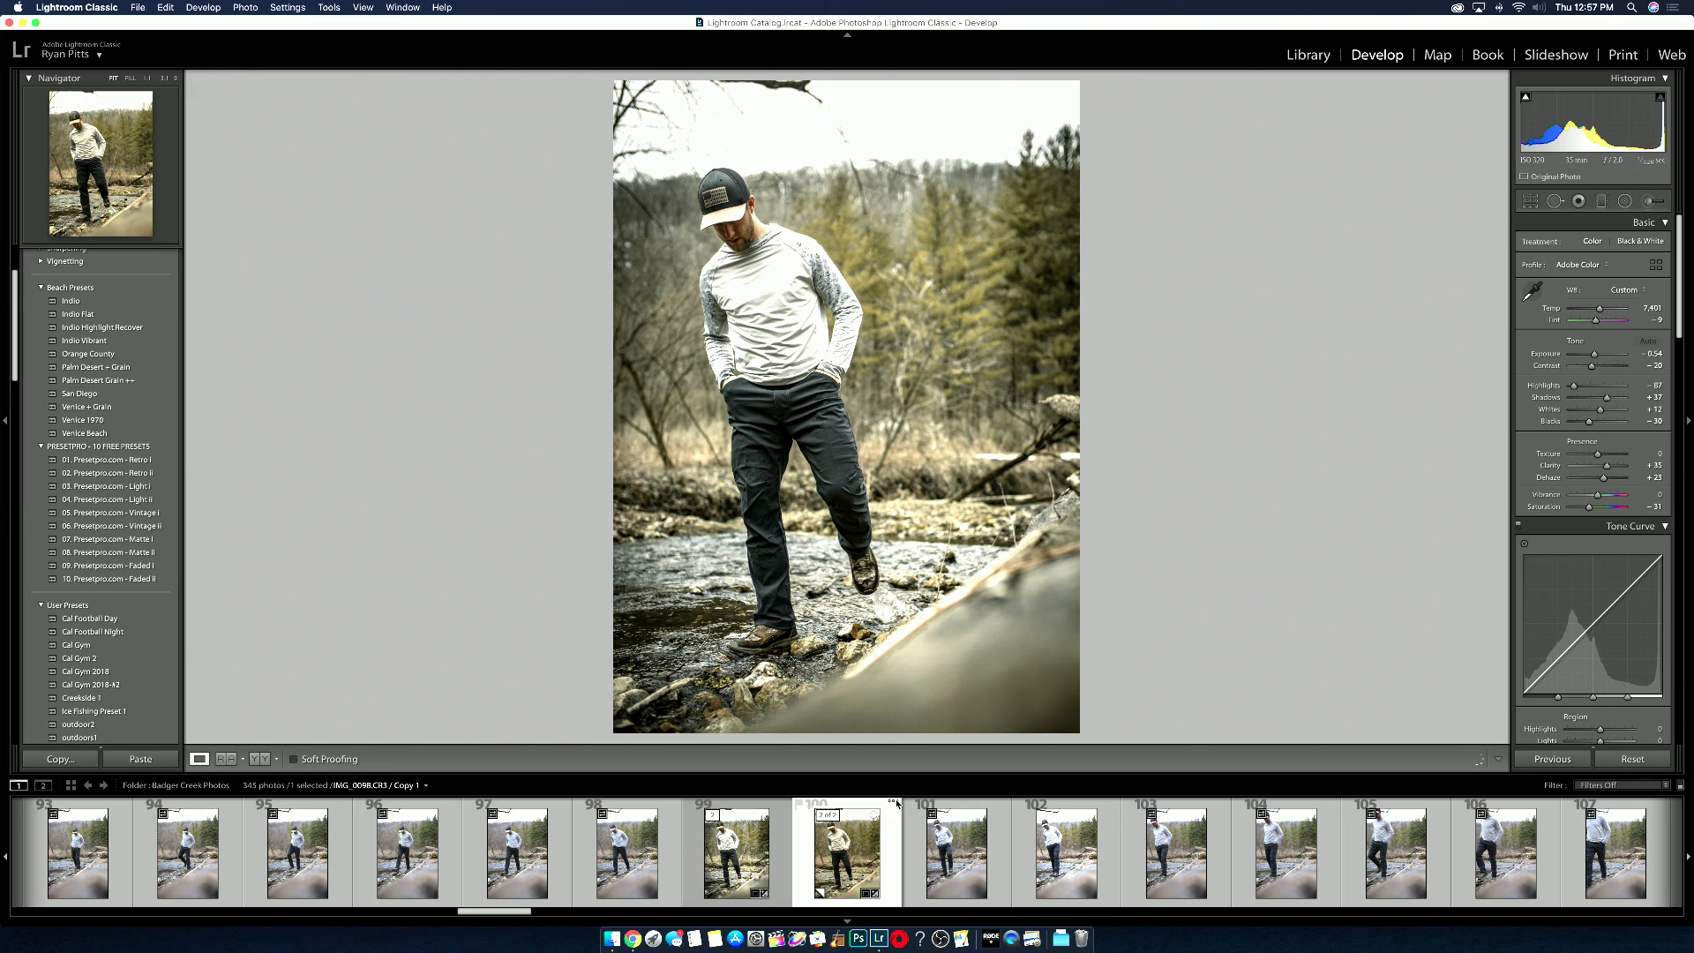
left_click_drag(1655, 309, 1649, 309)
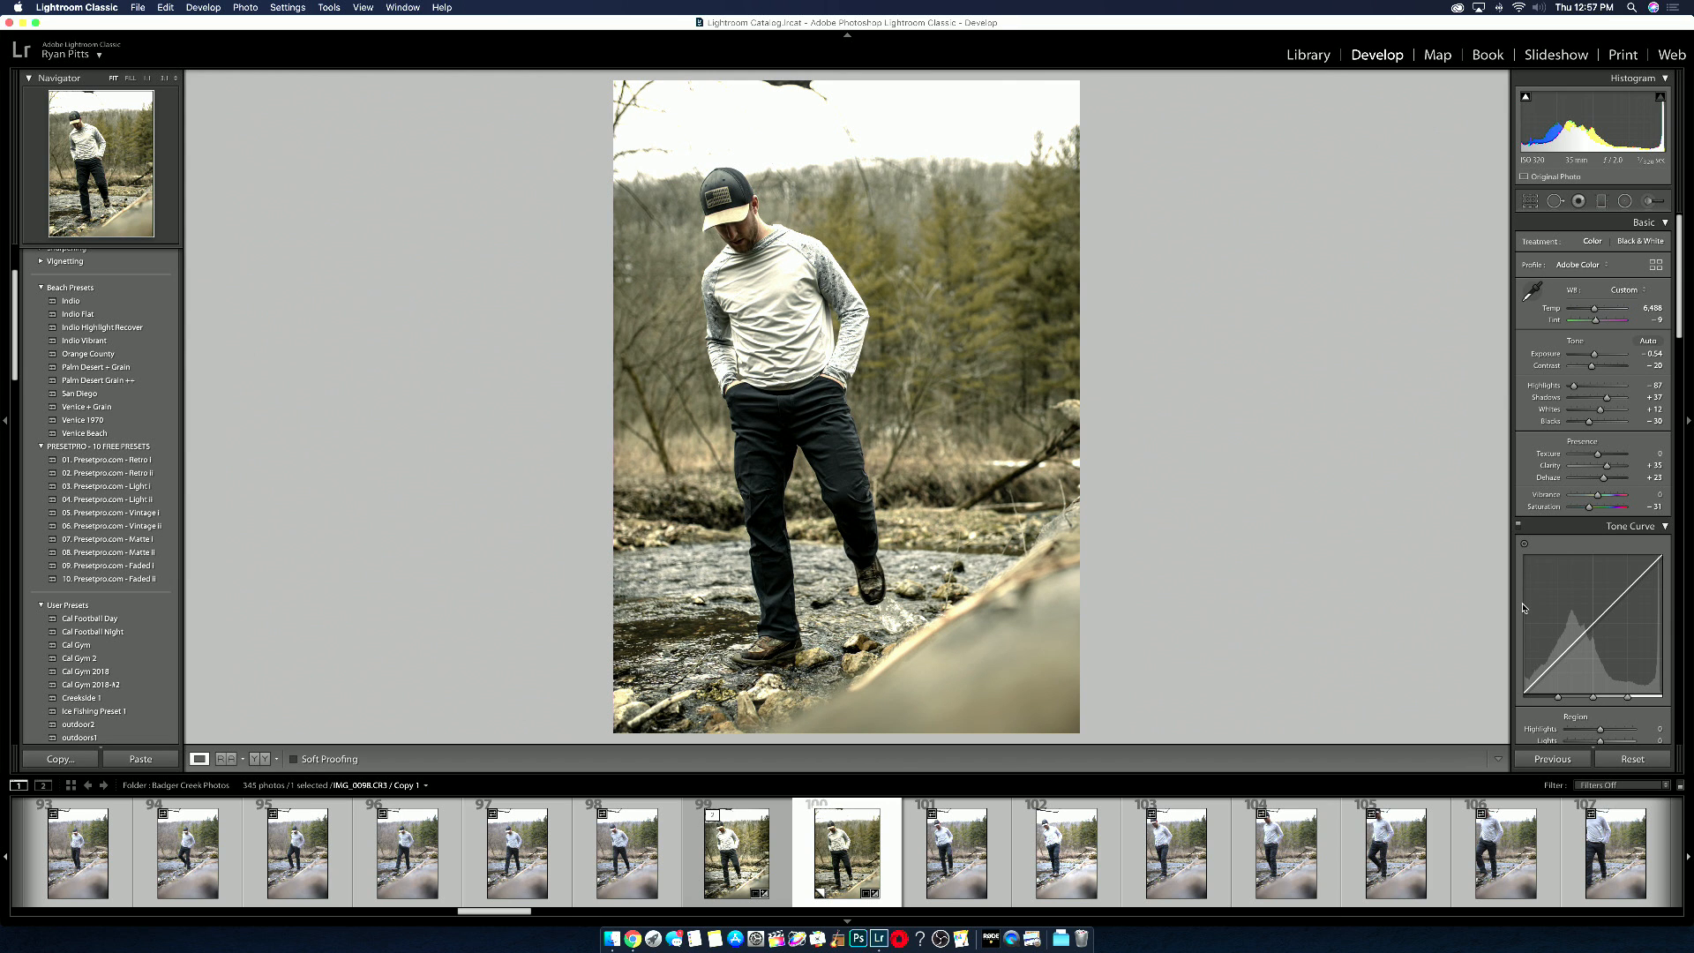
left_click(740, 852)
left_click(828, 842)
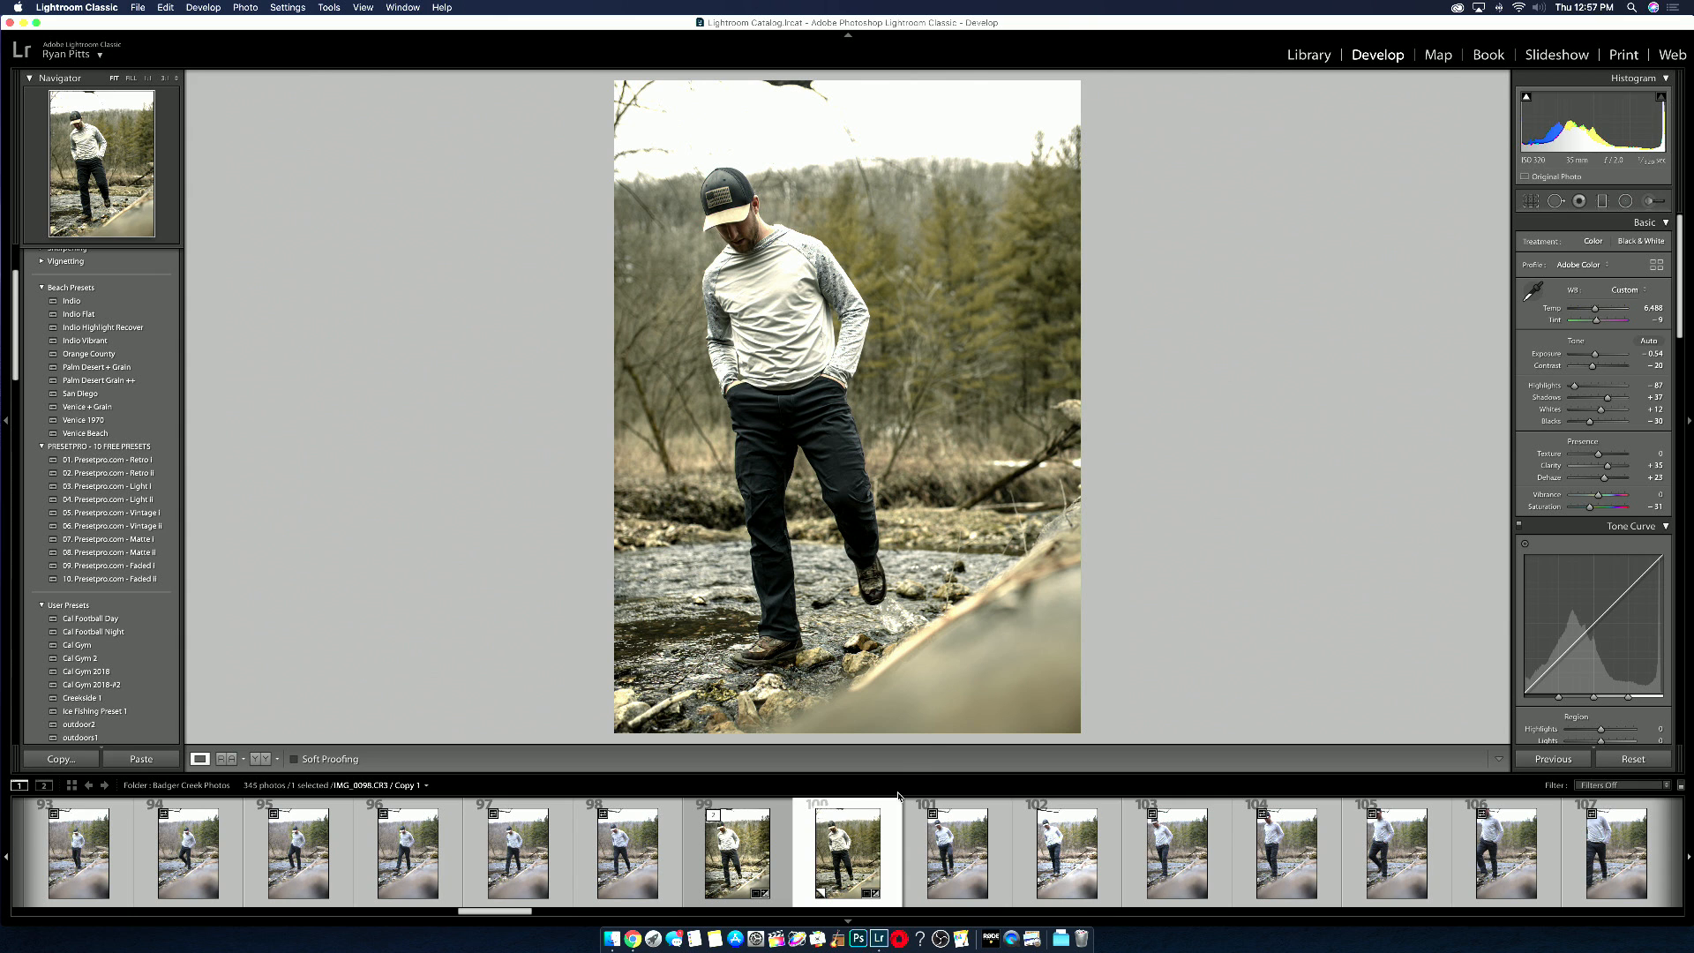
Step: Repeatedly reset the virtual copy's develop settings and undo the reset to compare the unedited photo with the edit
left_click(1633, 761)
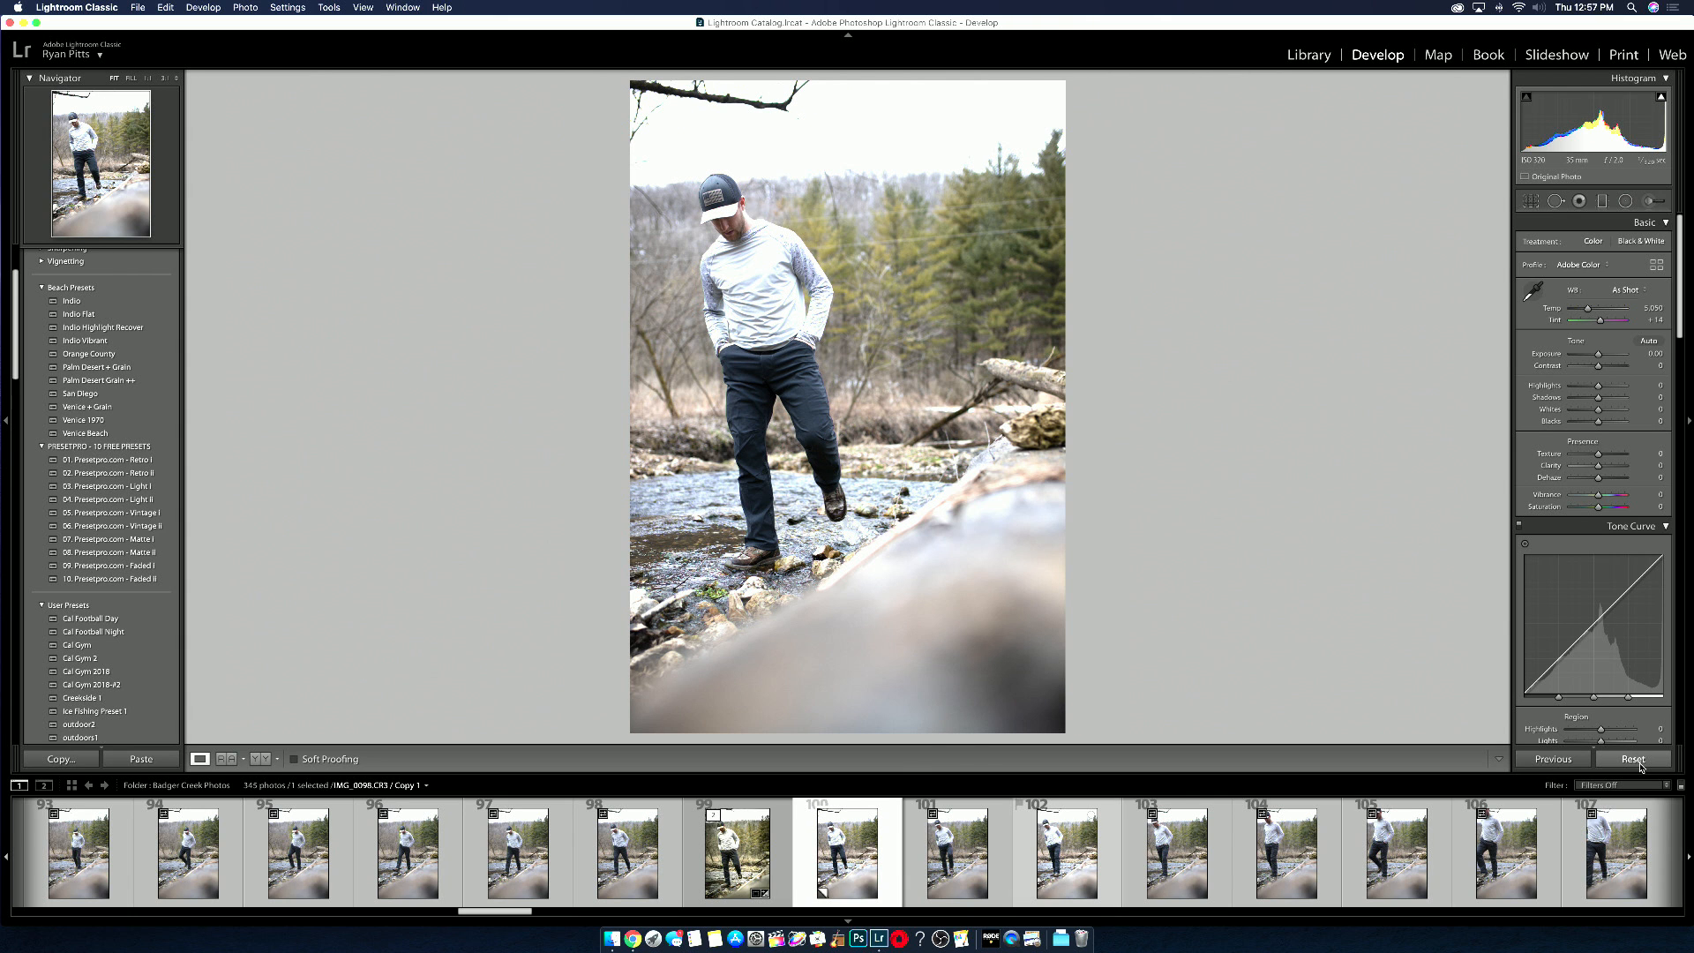
key("super+z")
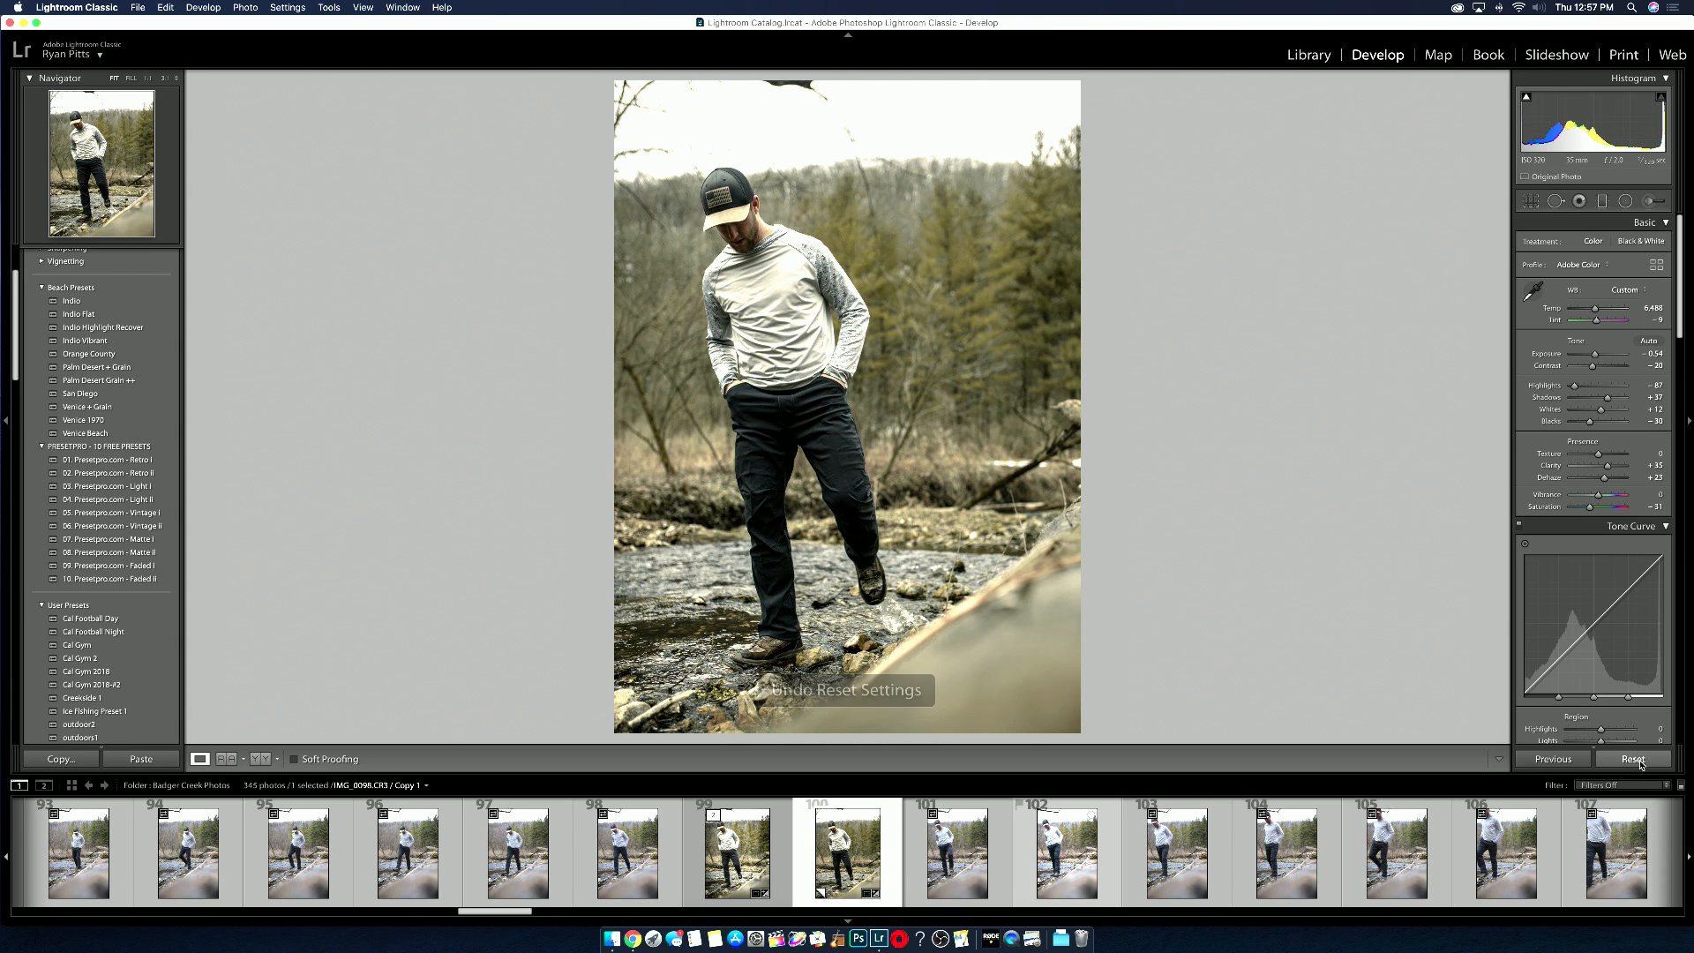
left_click(1632, 761)
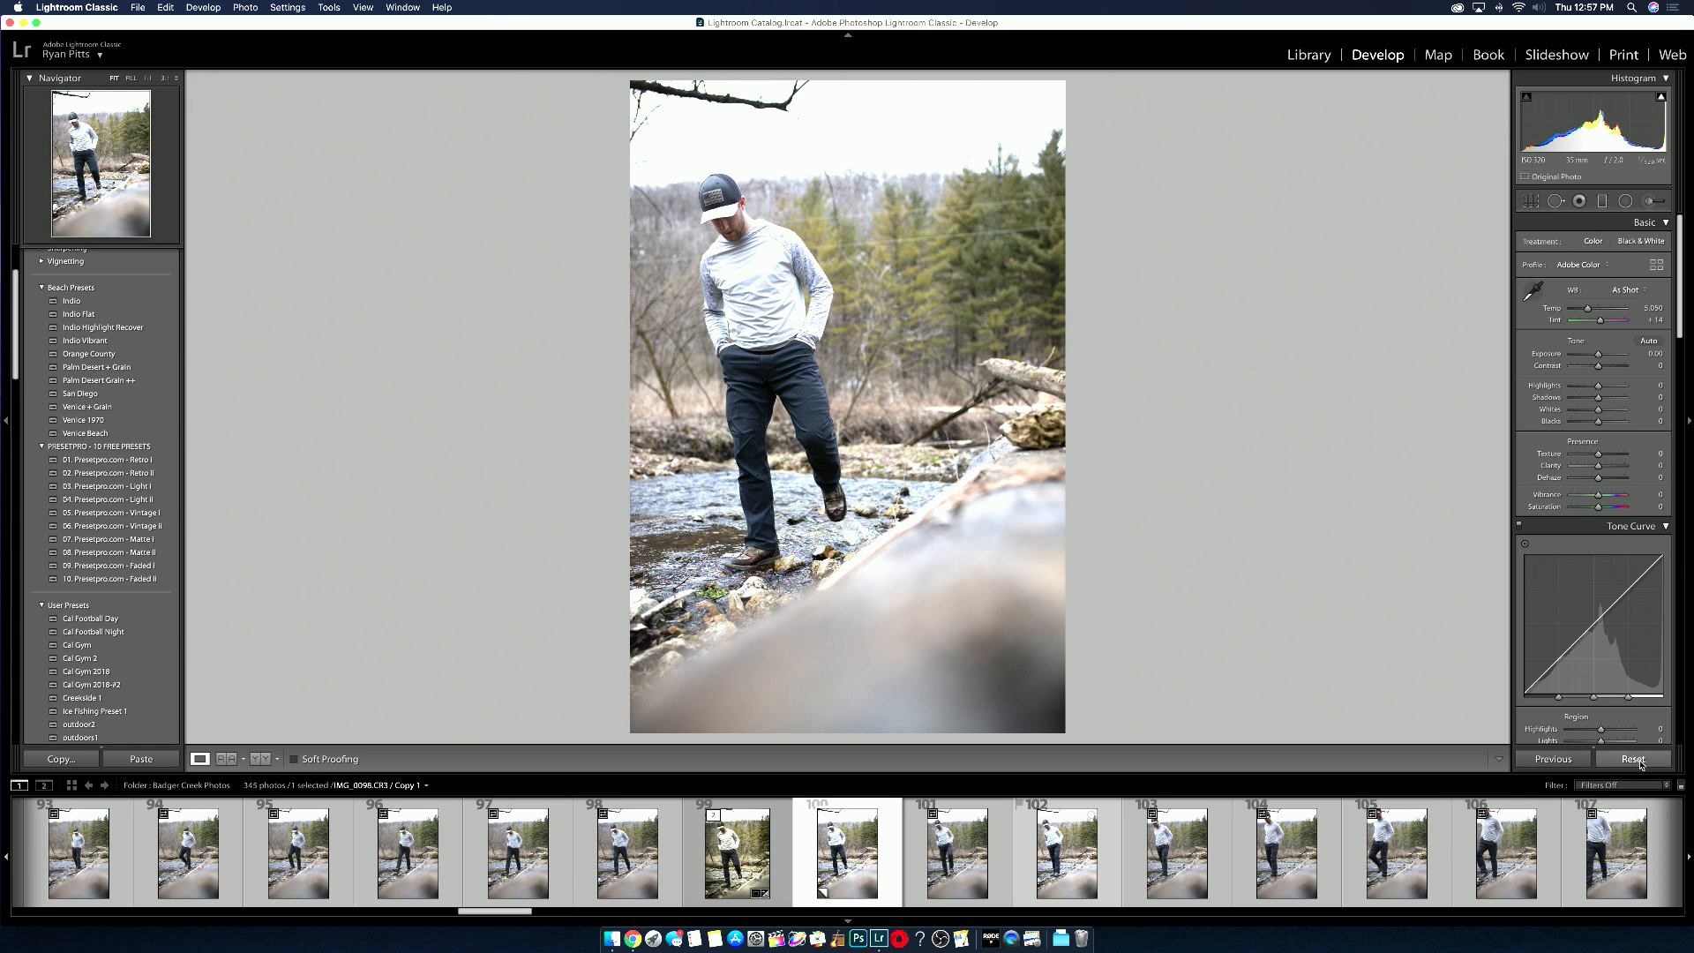
key("super+z")
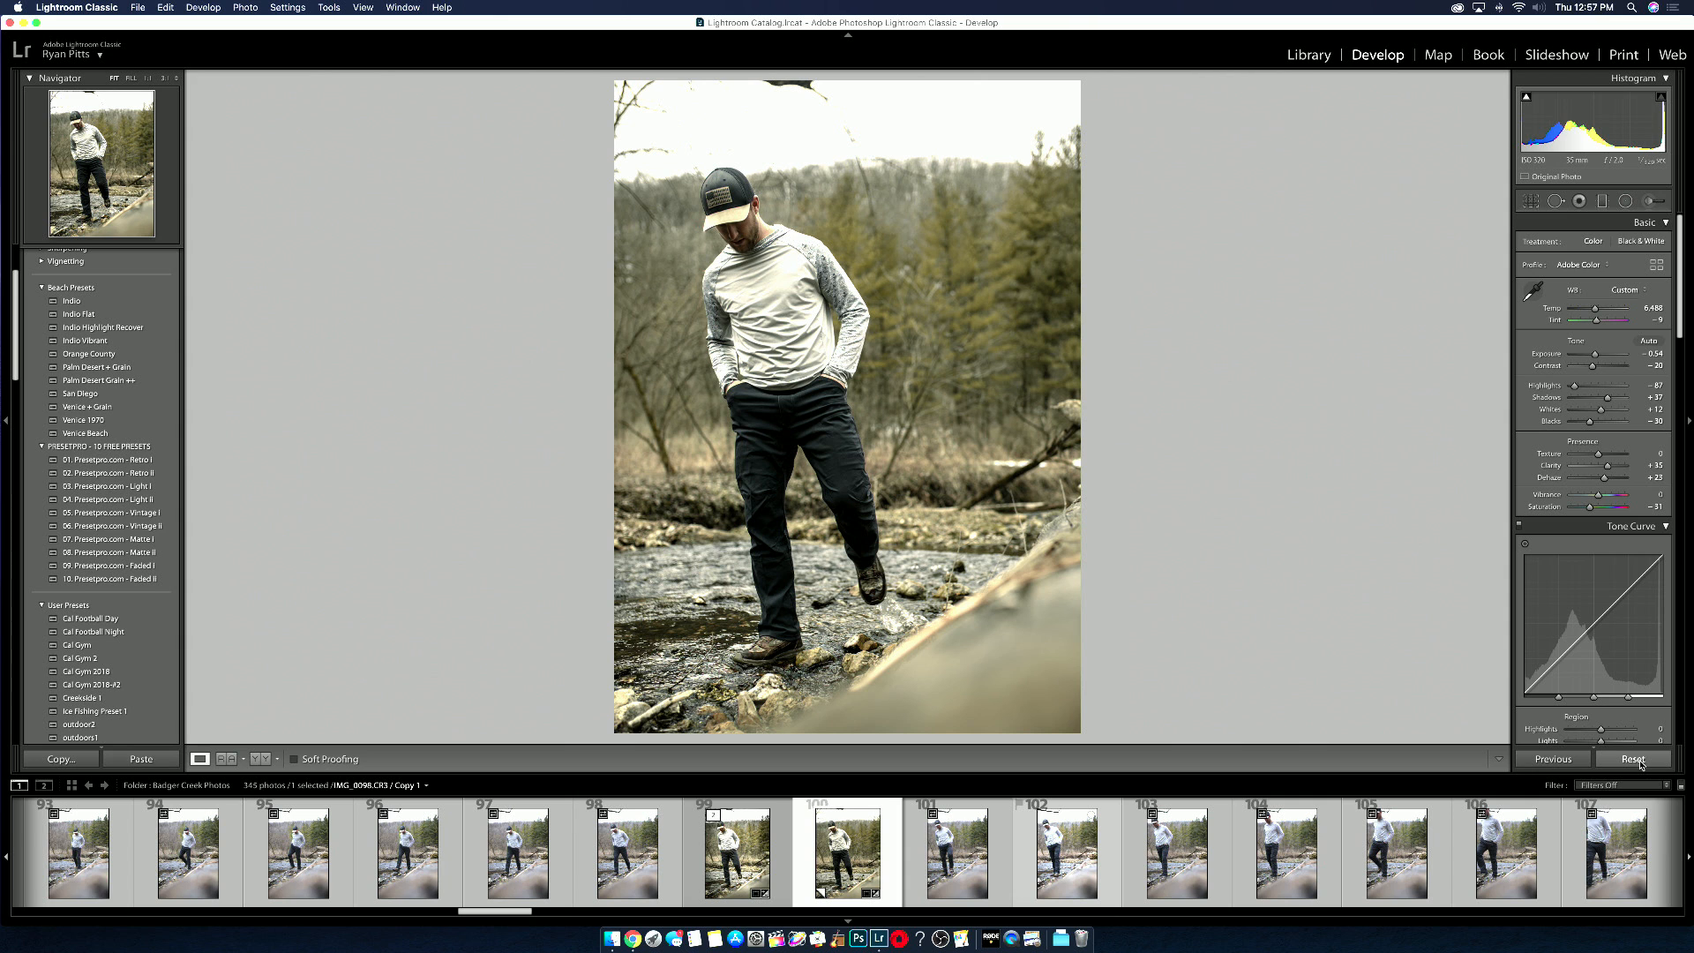
left_click(1633, 760)
key("super+z")
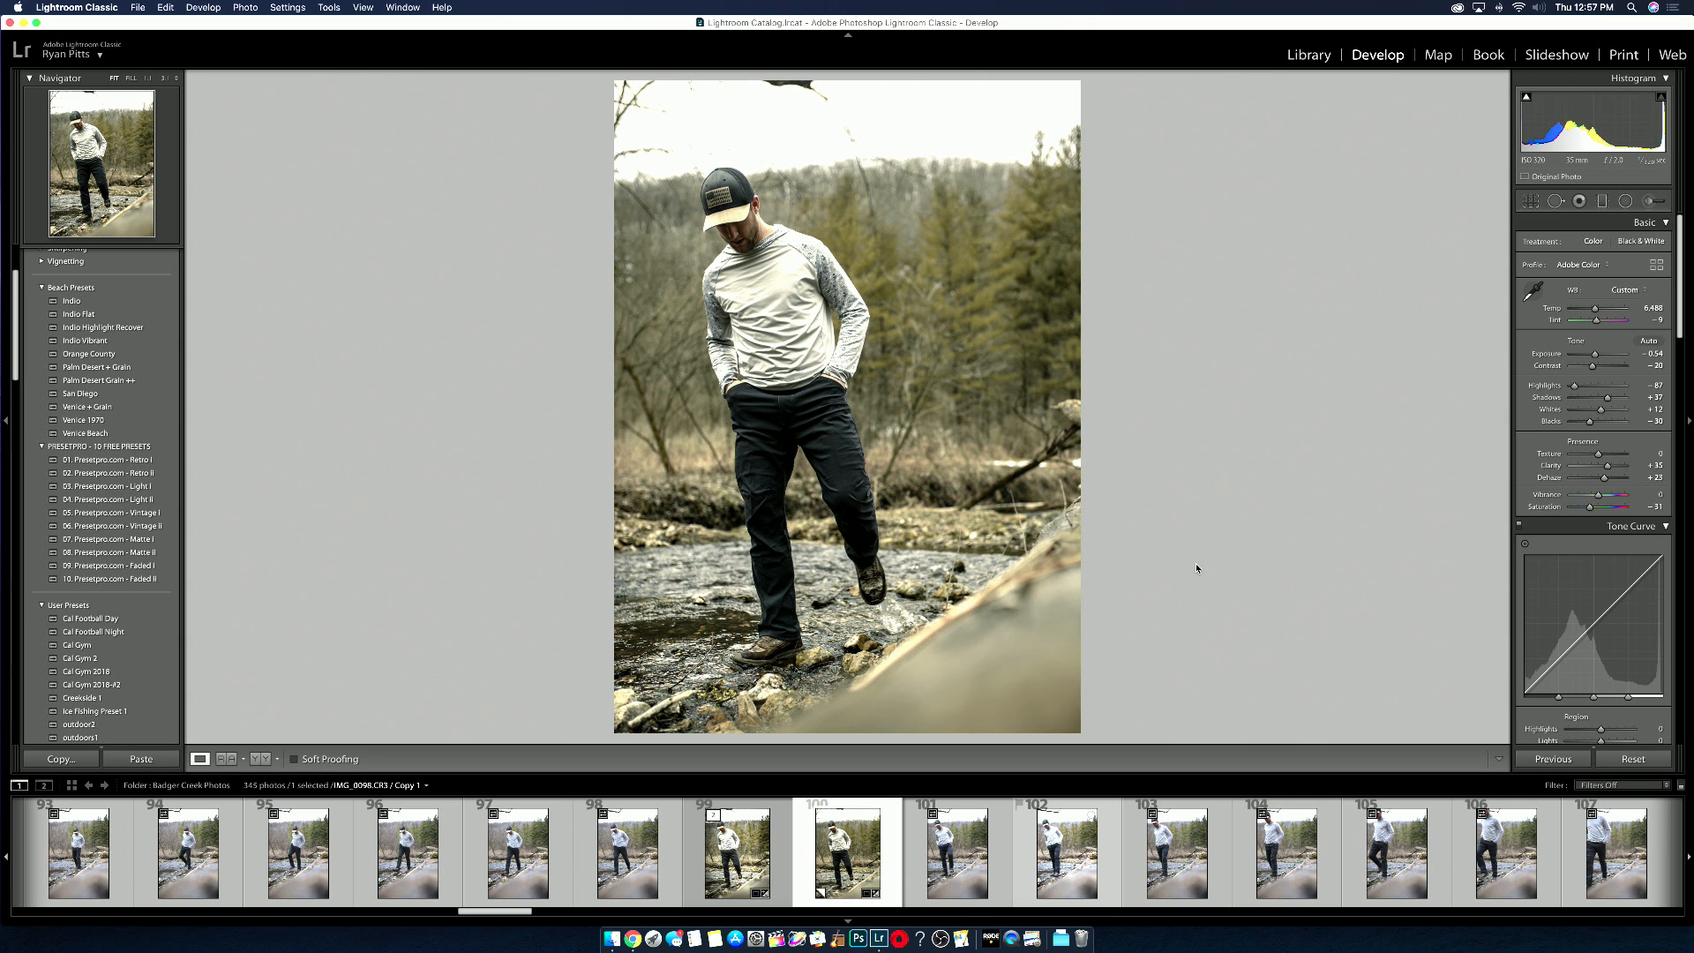